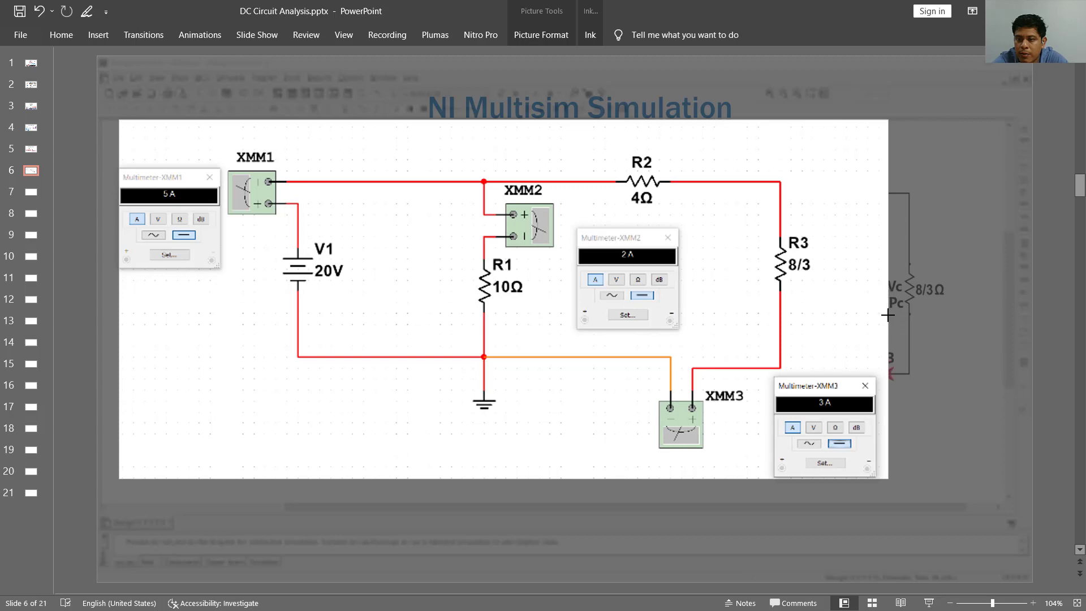
- Finish cropping the Multisim circuit picture, shrink it and place it over the lower part of slide 6
key(Escape)
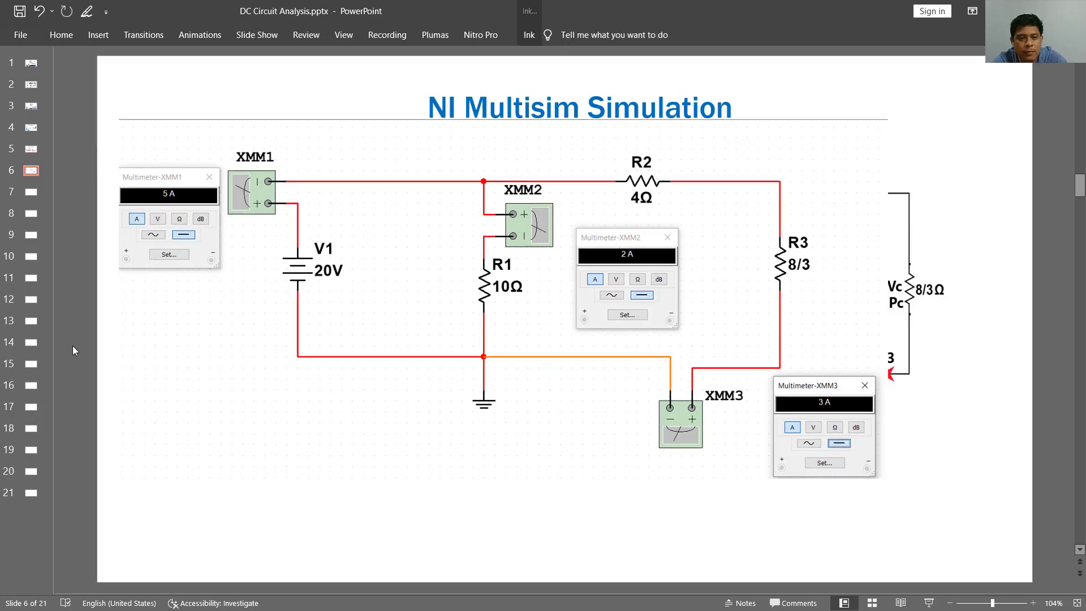
drag(120, 297, 379, 299)
drag(523, 250, 434, 334)
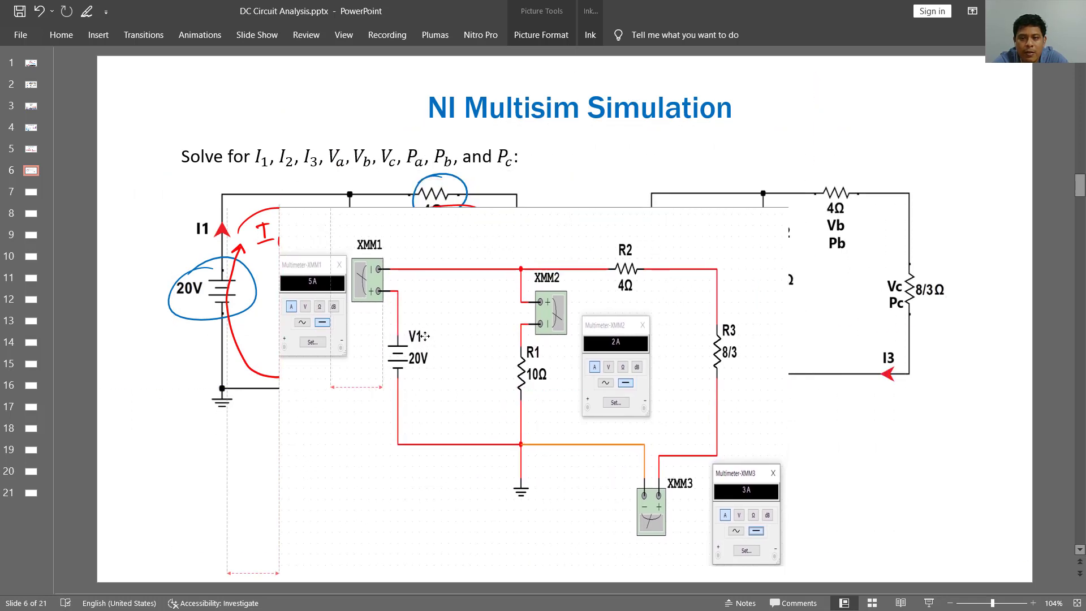
drag(787, 388, 598, 402)
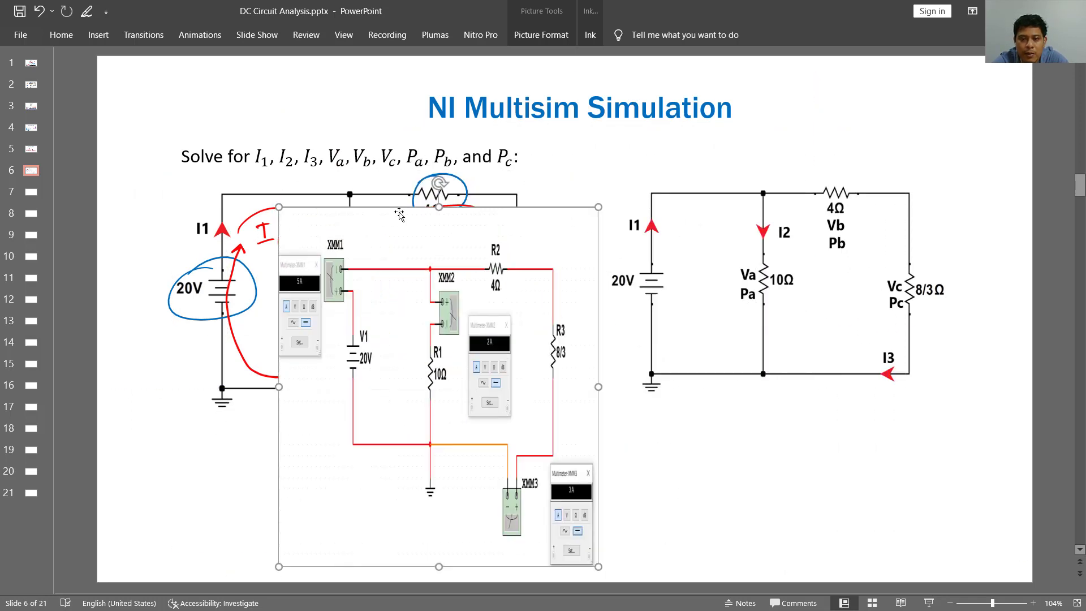
drag(439, 207, 441, 345)
drag(447, 425, 497, 414)
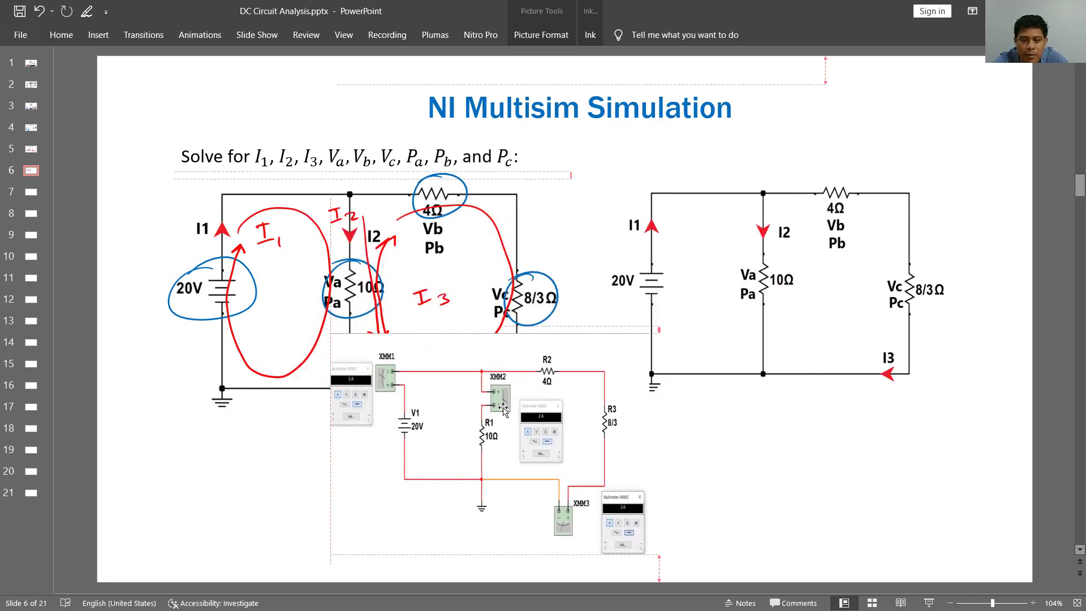
drag(330, 444, 248, 443)
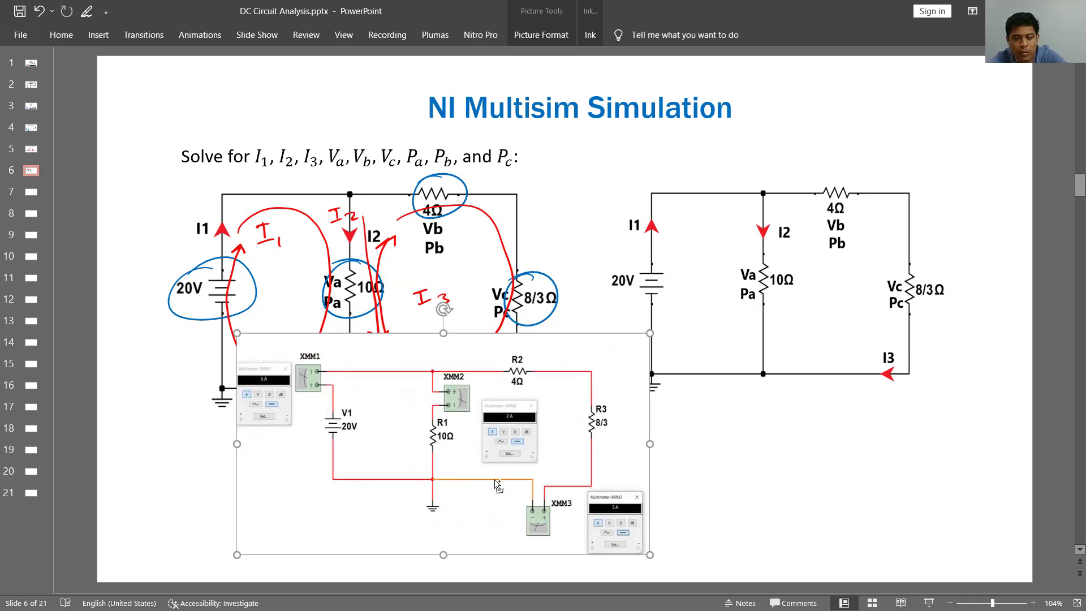
- Move the Multisim circuit picture to blank slide 7 and enlarge it to fill most of the slide
key(ctrl+x)
click(31, 192)
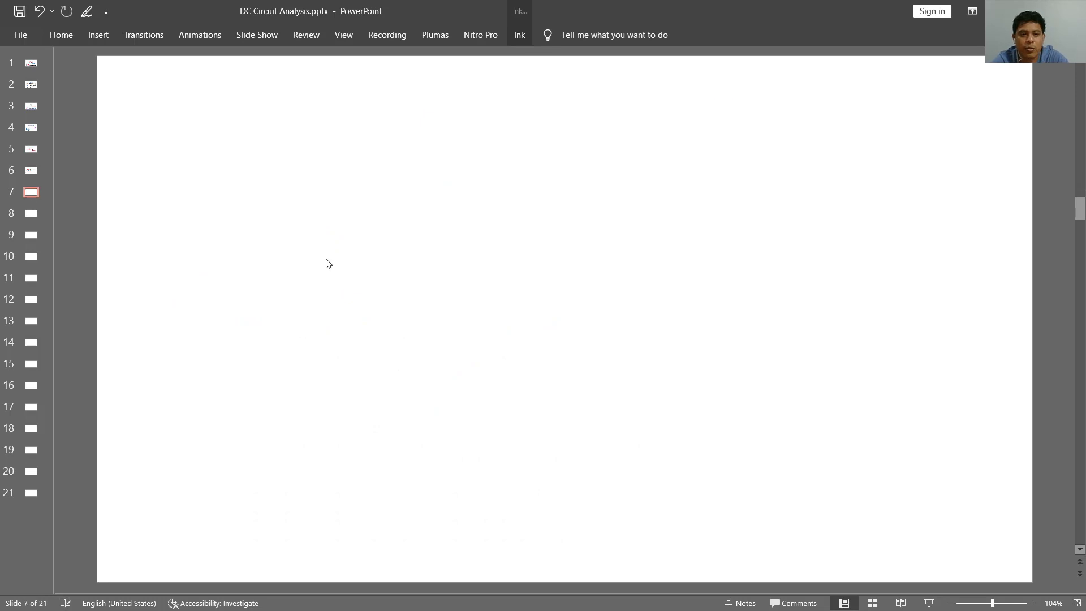
key(ctrl+v)
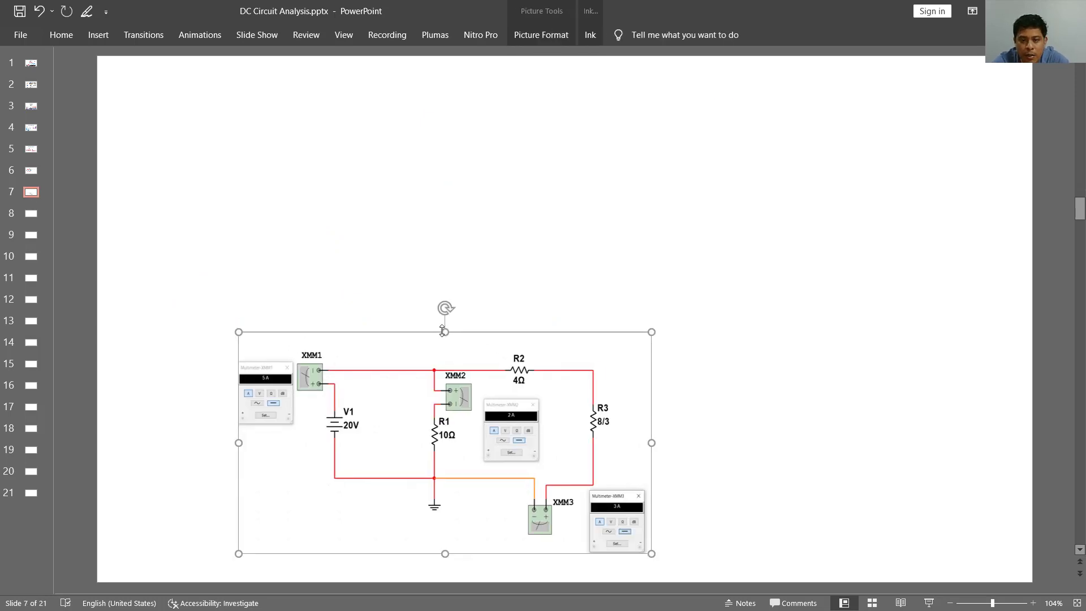
drag(440, 332, 446, 190)
drag(655, 369, 897, 373)
drag(546, 375, 459, 320)
click(861, 354)
- Crop the empty strip off the top of the circuit picture and enlarge it toward the slide's upper-left corner
right_click(523, 239)
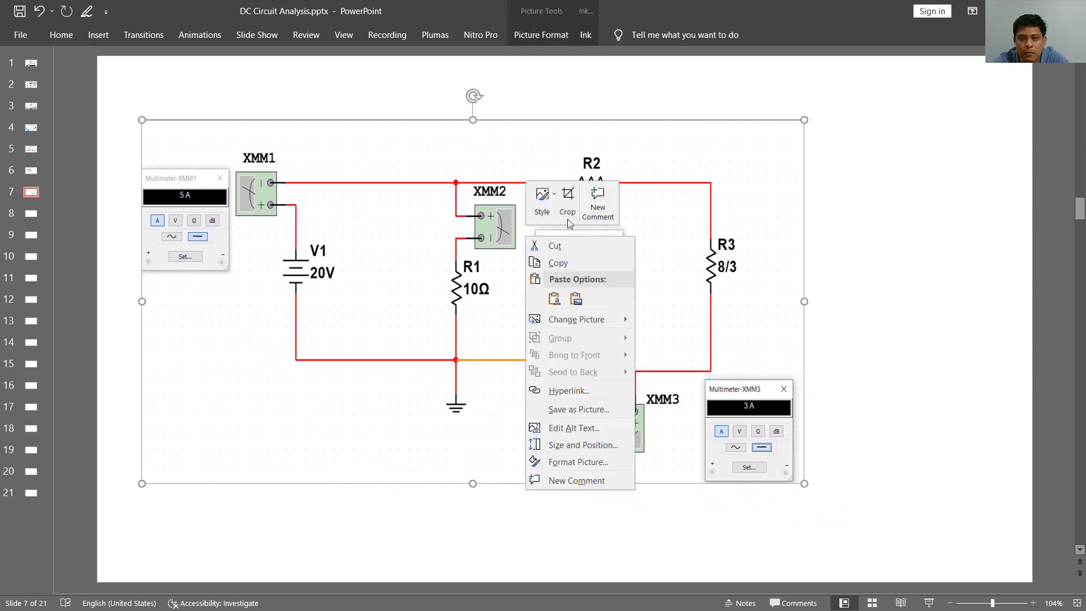
click(583, 195)
drag(477, 121, 470, 145)
click(941, 317)
drag(500, 284, 501, 259)
drag(475, 118, 480, 83)
drag(147, 275, 126, 275)
click(858, 292)
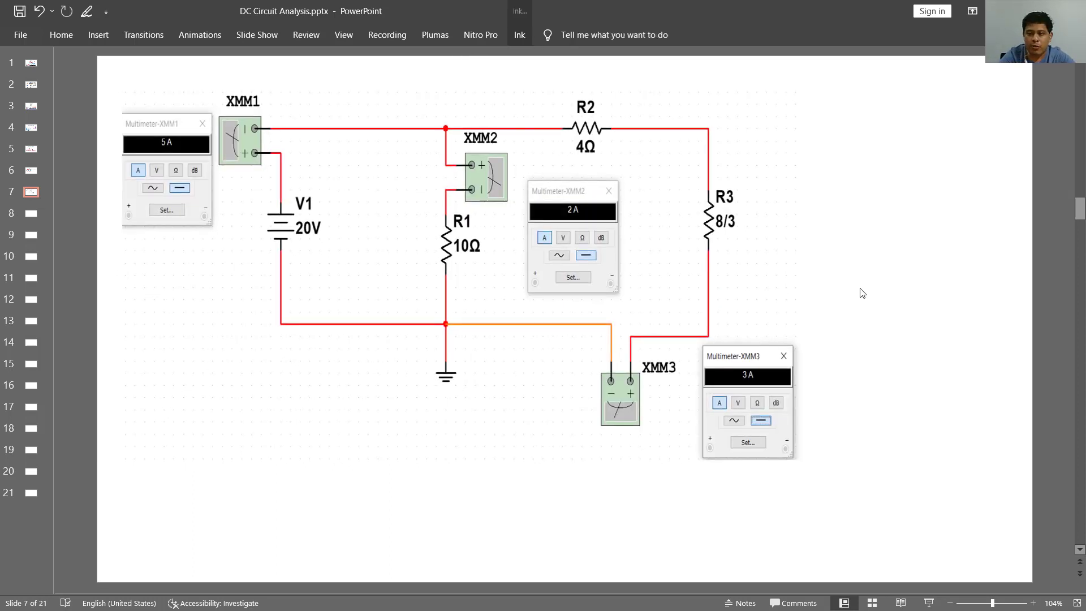
- Handwrite I1 = 5A, I2 = 2A and I3 = 3A in blue ink beside the circuit, underline the list, and save the presentation
click(519, 37)
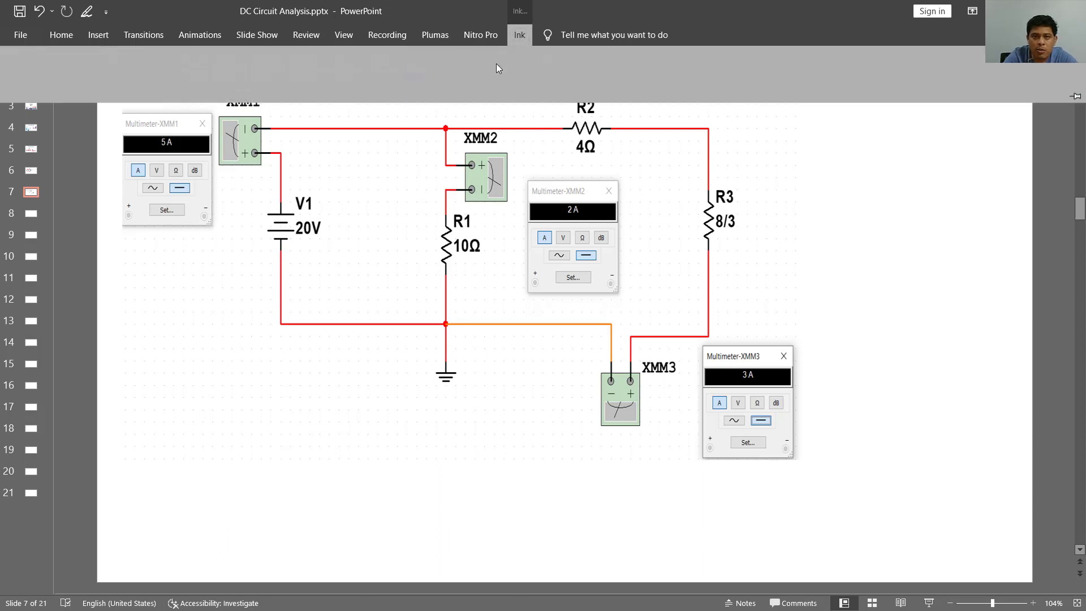
click(488, 56)
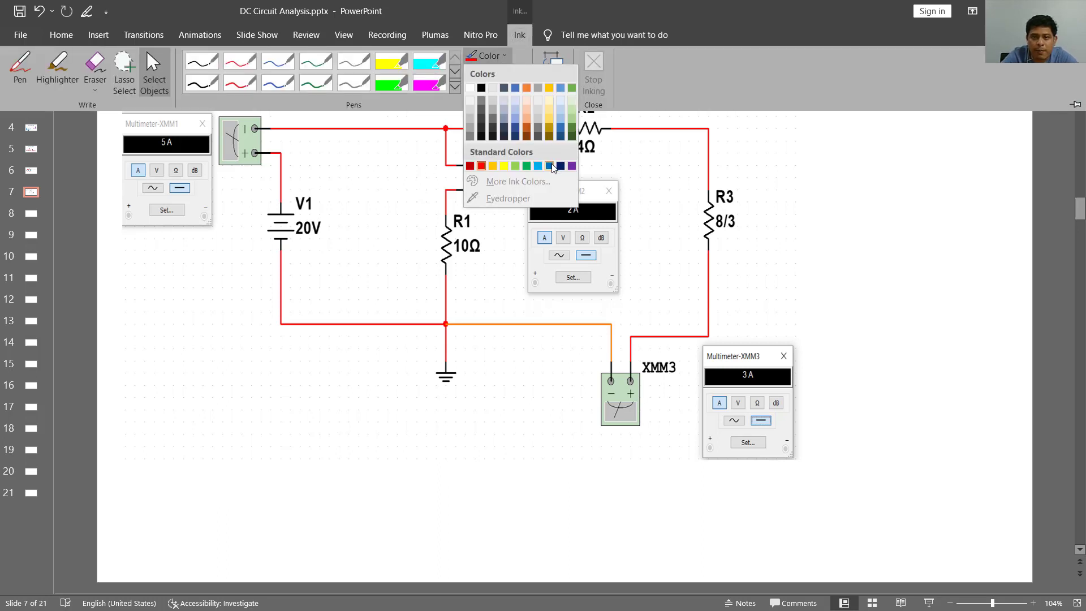
click(528, 165)
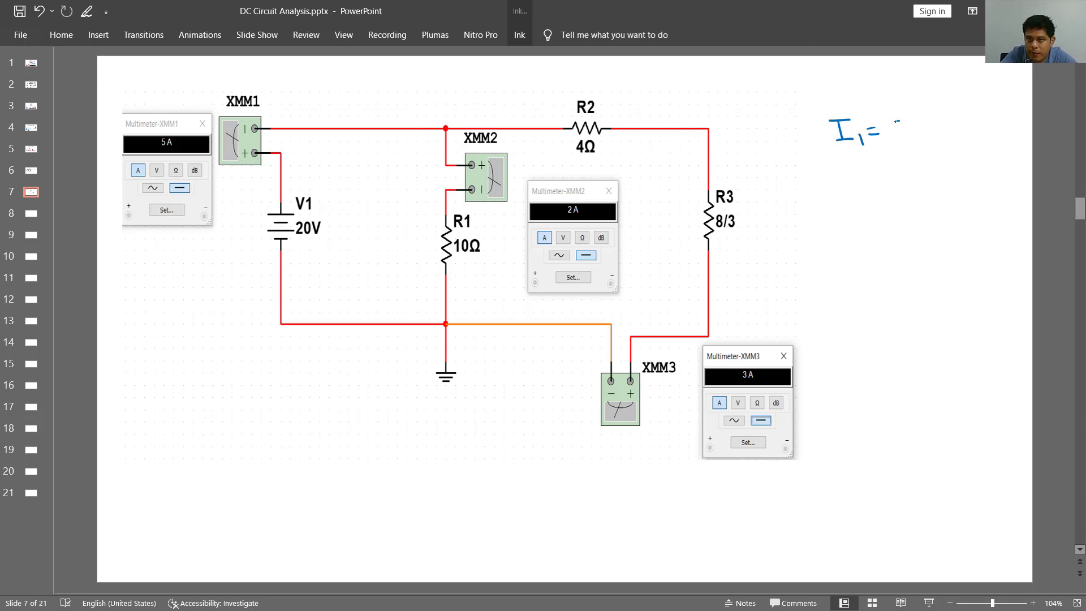
mouse_move(896, 120)
mouse_down()
mouse_move(893, 140)
mouse_move(926, 132)
mouse_up()
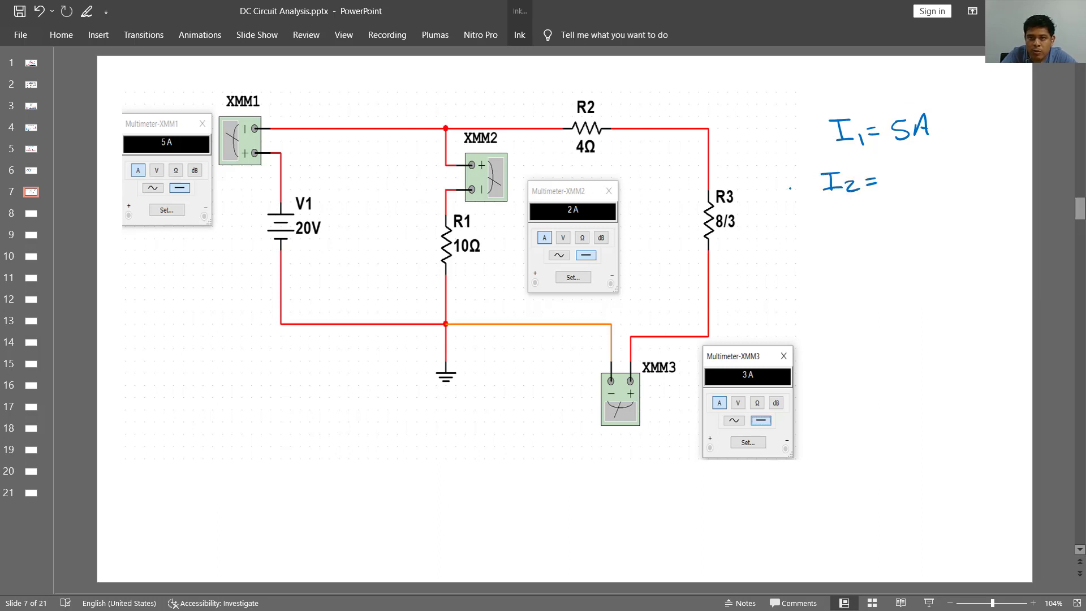
mouse_move(903, 172)
mouse_down()
mouse_move(921, 188)
mouse_move(943, 180)
mouse_up()
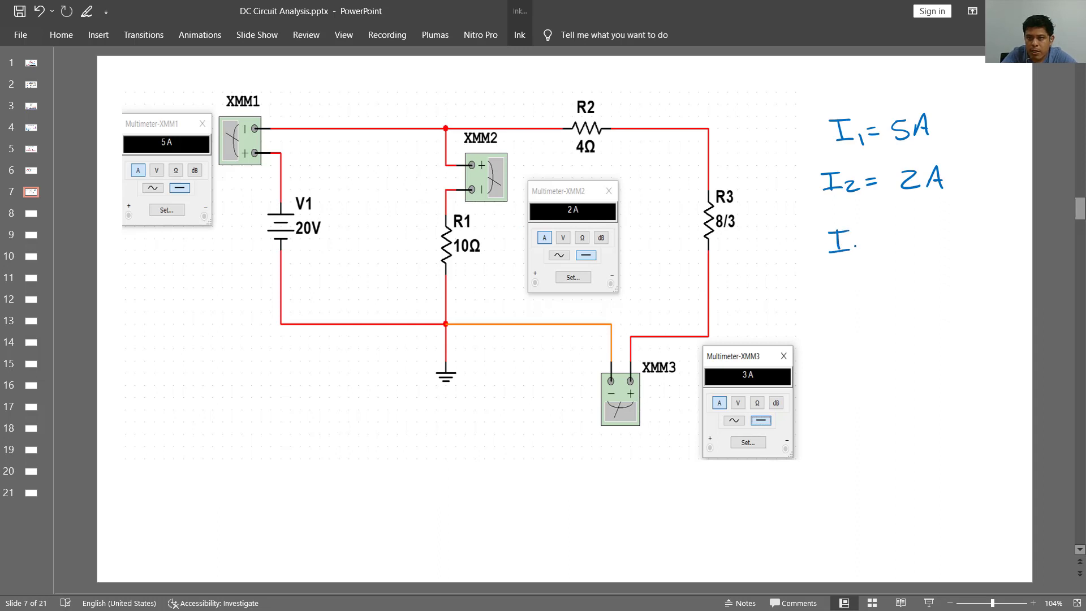
drag(857, 242, 861, 253)
mouse_move(915, 233)
mouse_down()
mouse_move(916, 253)
mouse_move(955, 249)
mouse_up()
drag(943, 242, 956, 243)
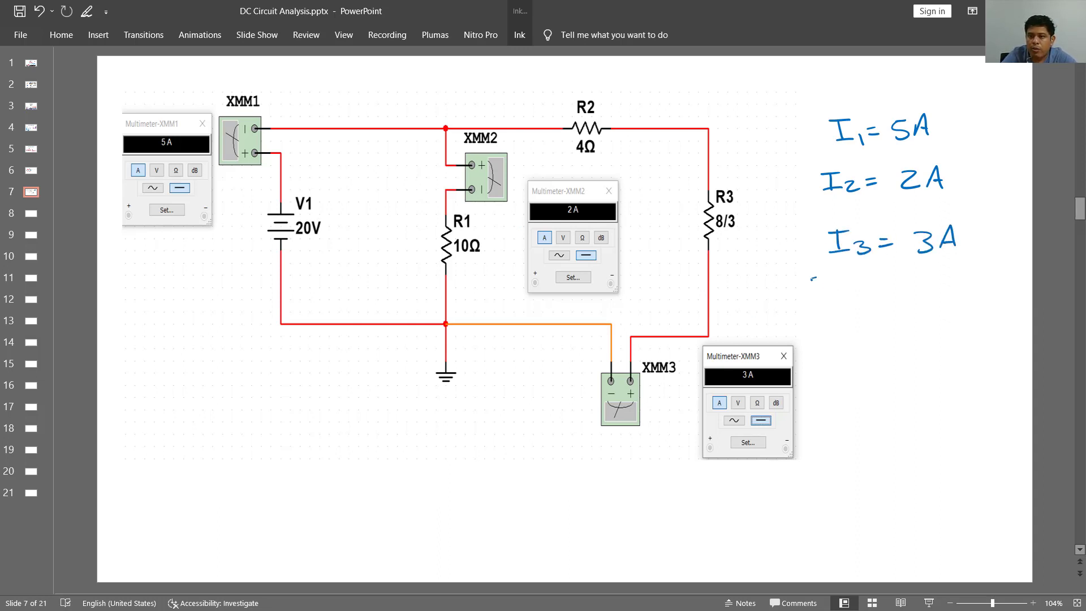
drag(813, 279, 999, 239)
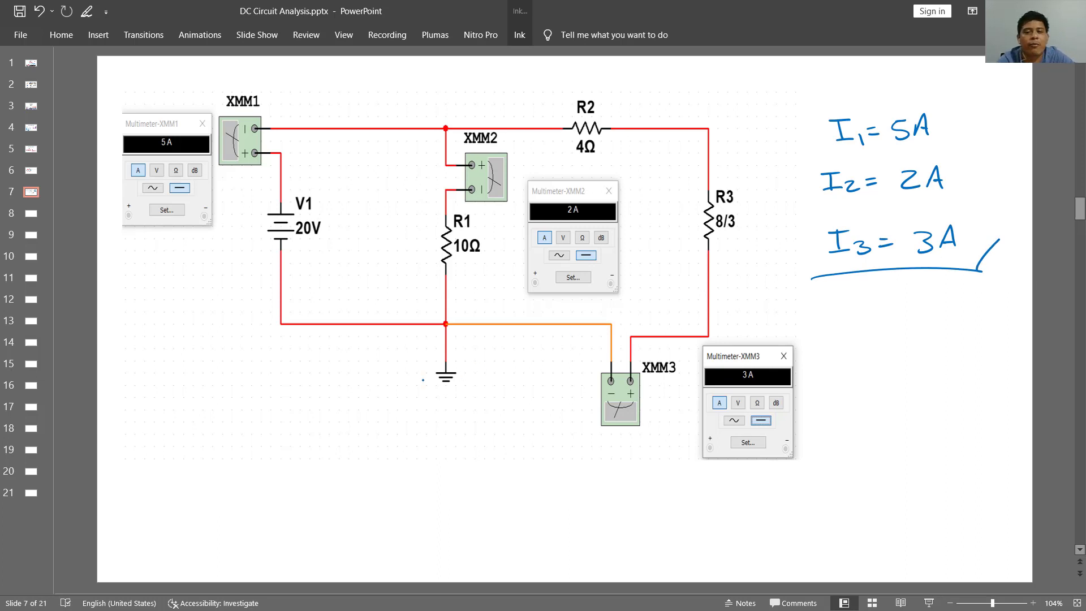
click(20, 11)
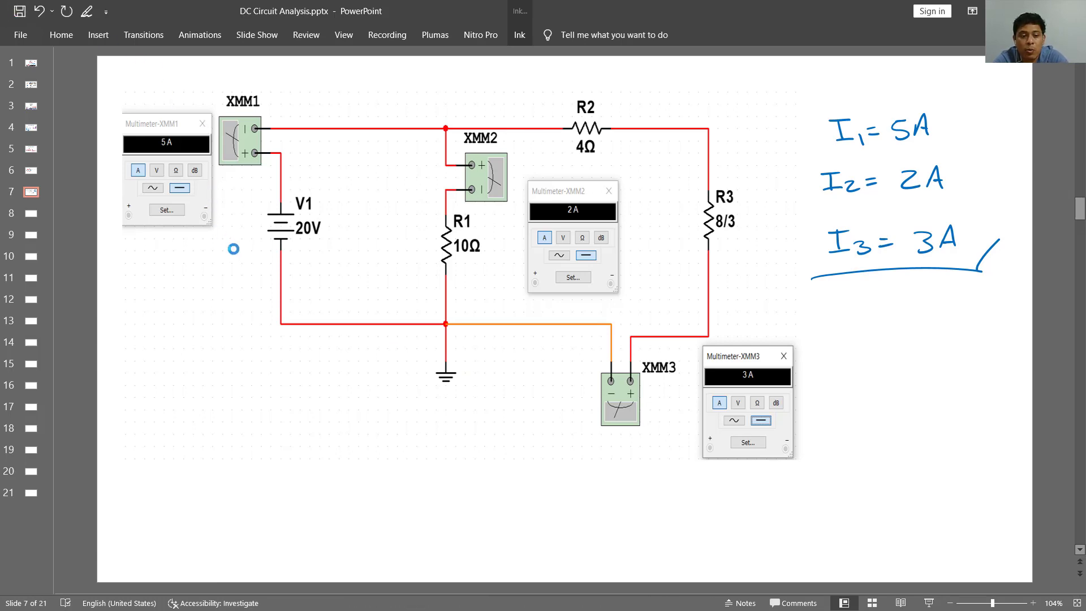
- Switch to Multisim, set multimeters XMM1, XMM2 and XMM3 to measure voltage, and stop the simulation
key(alt+Tab)
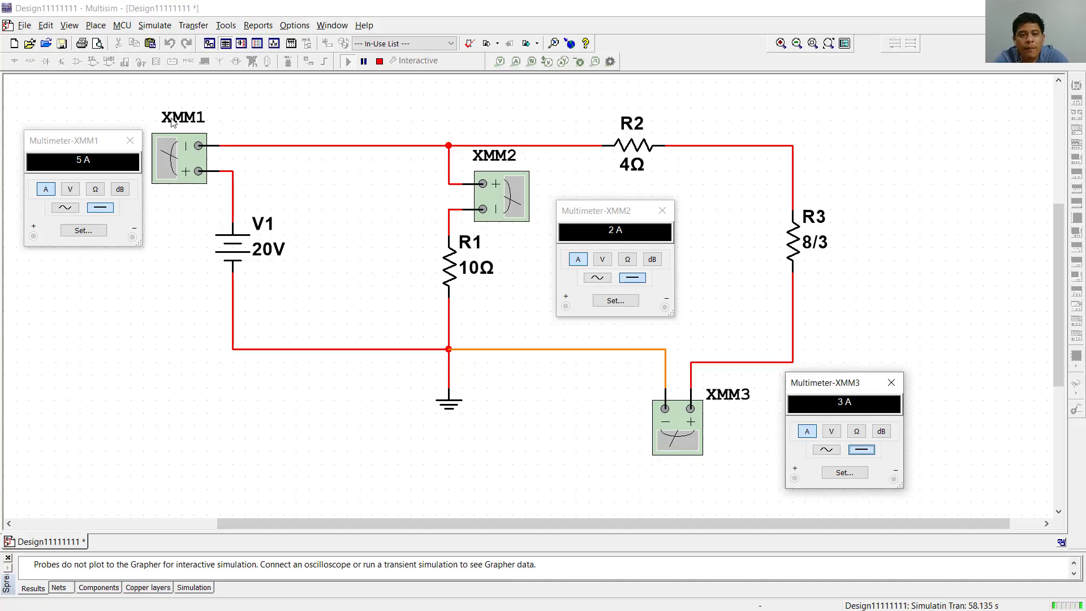
click(70, 190)
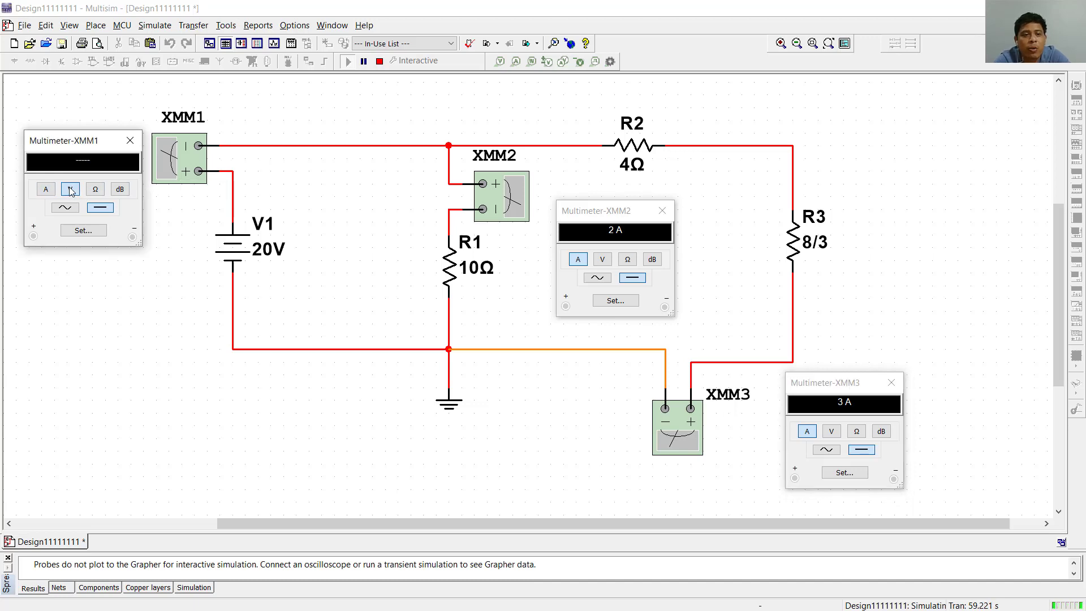
click(603, 260)
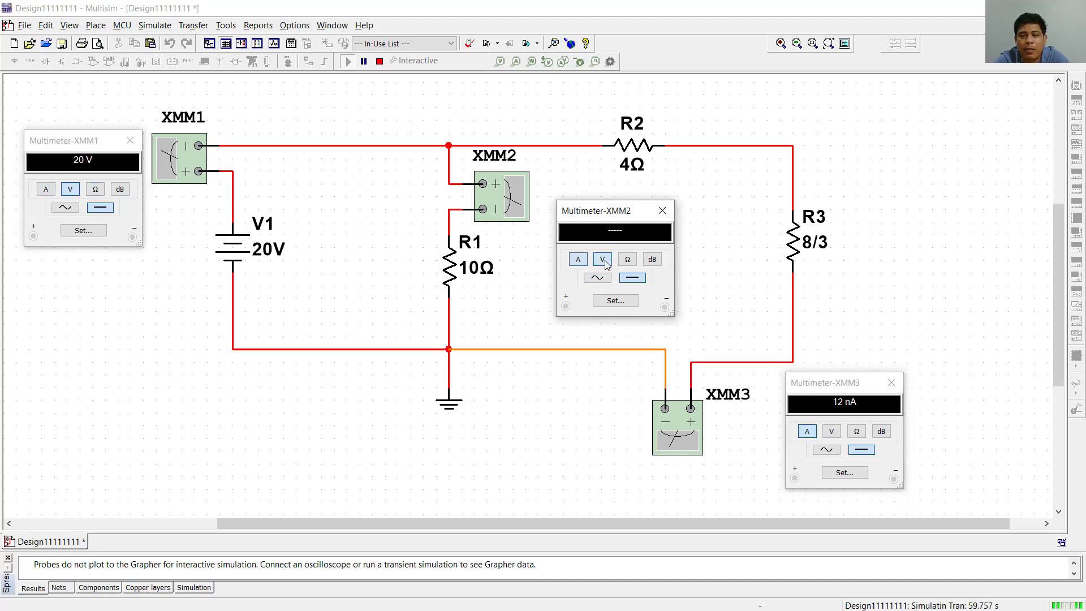
click(831, 432)
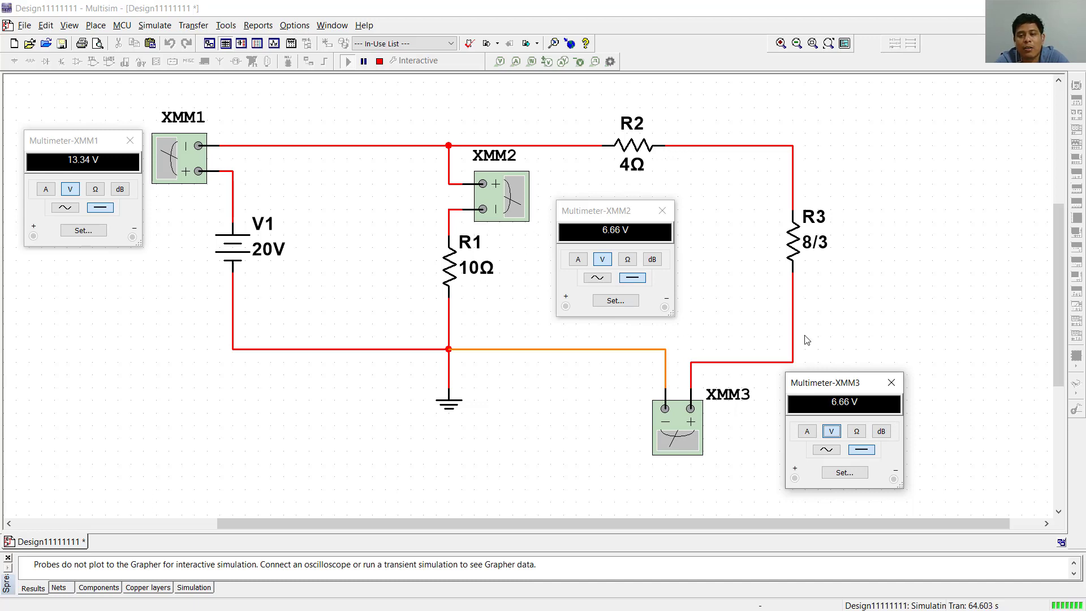
click(379, 61)
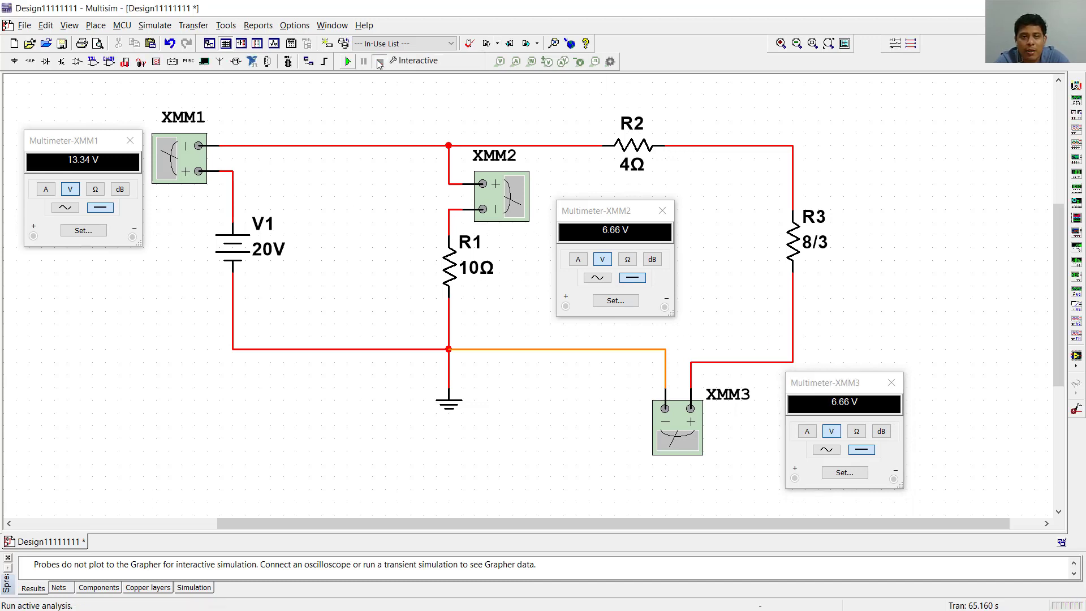
- Delete all wires connecting multimeters XMM1, XMM2 and XMM3 to the circuit
click(233, 208)
key(Delete)
click(300, 146)
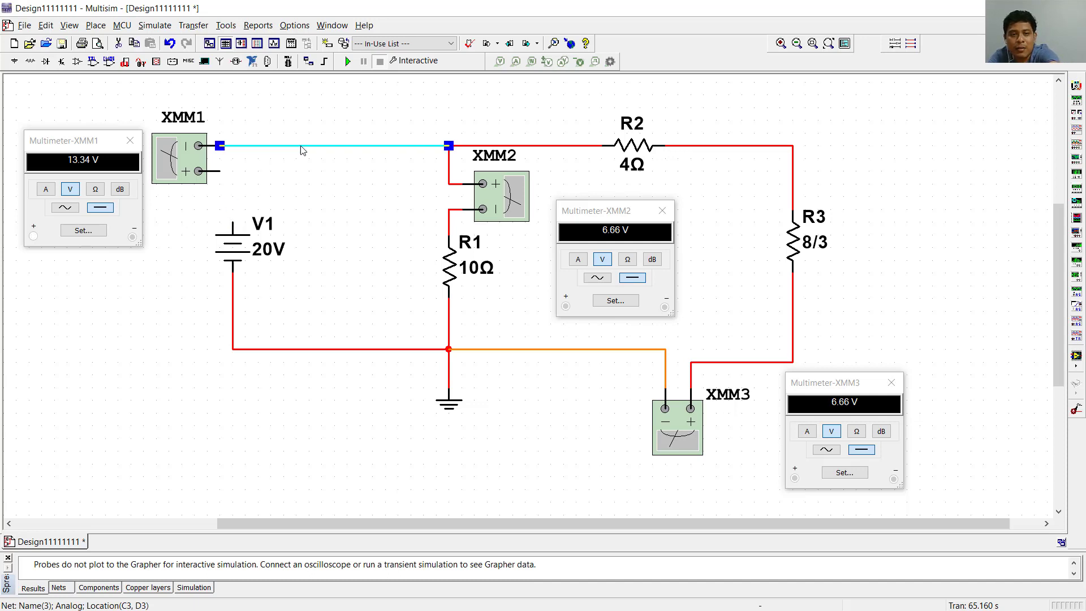
key(Delete)
click(449, 180)
key(Delete)
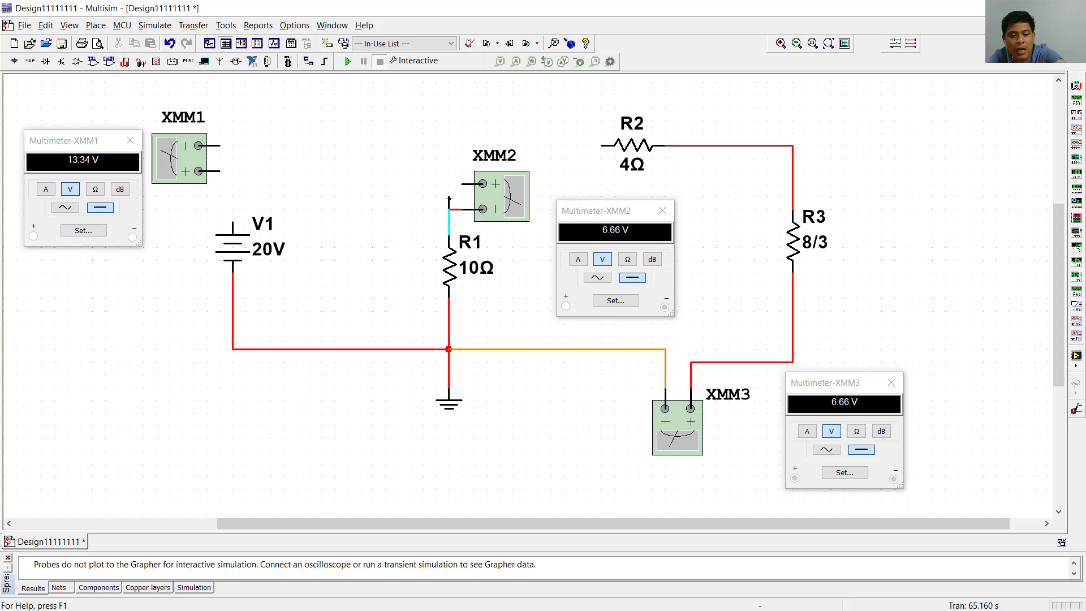
click(450, 220)
key(Delete)
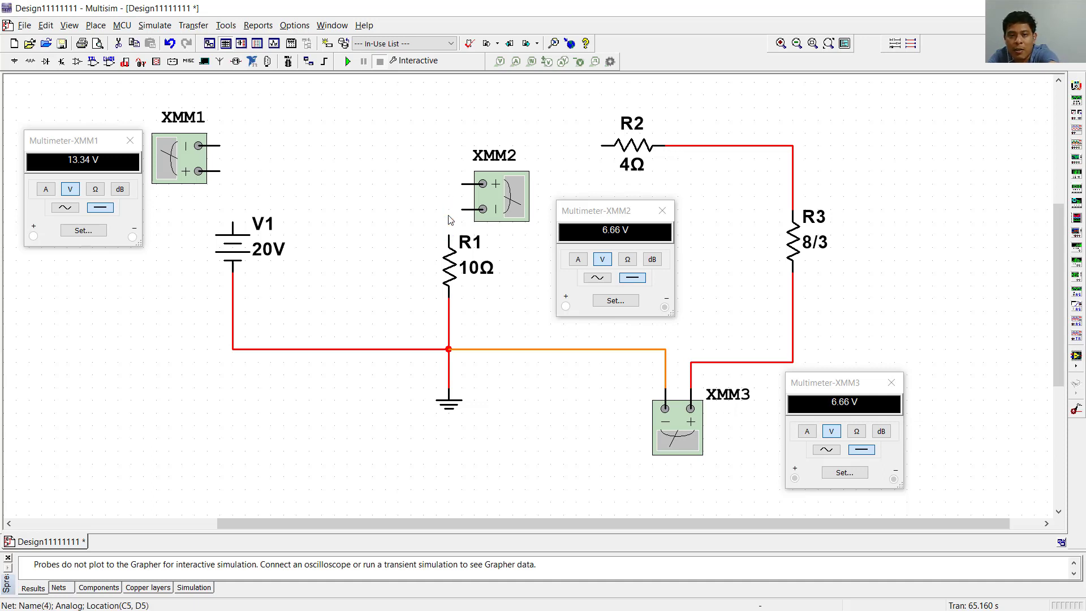
click(666, 375)
key(Delete)
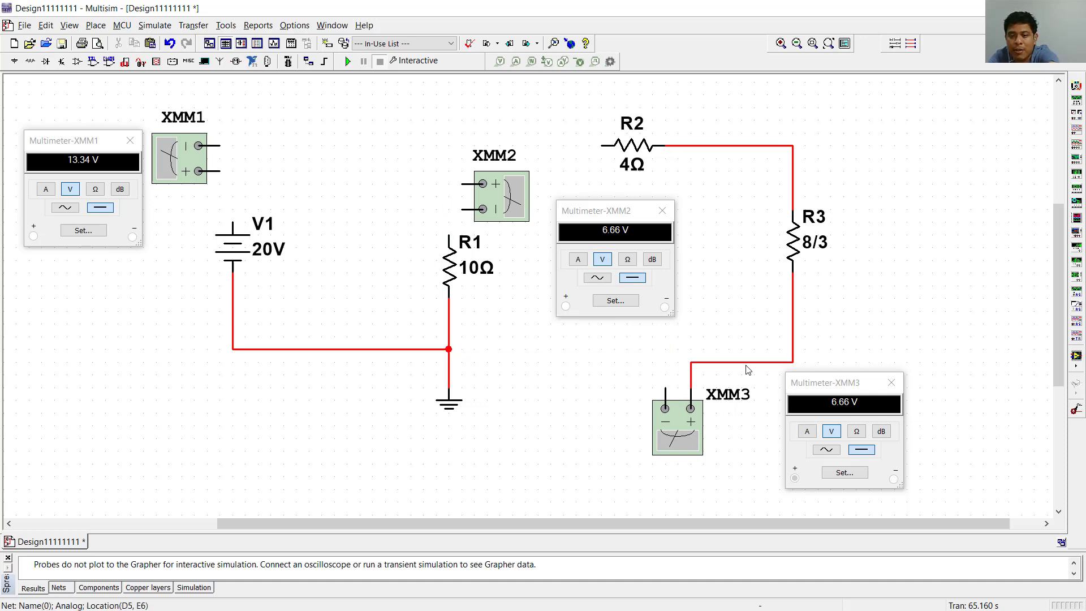
click(745, 362)
key(Delete)
- Close the three multimeter readout windows and move XMM1, XMM2 and XMM3 to free space outside the circuit
drag(730, 396, 729, 434)
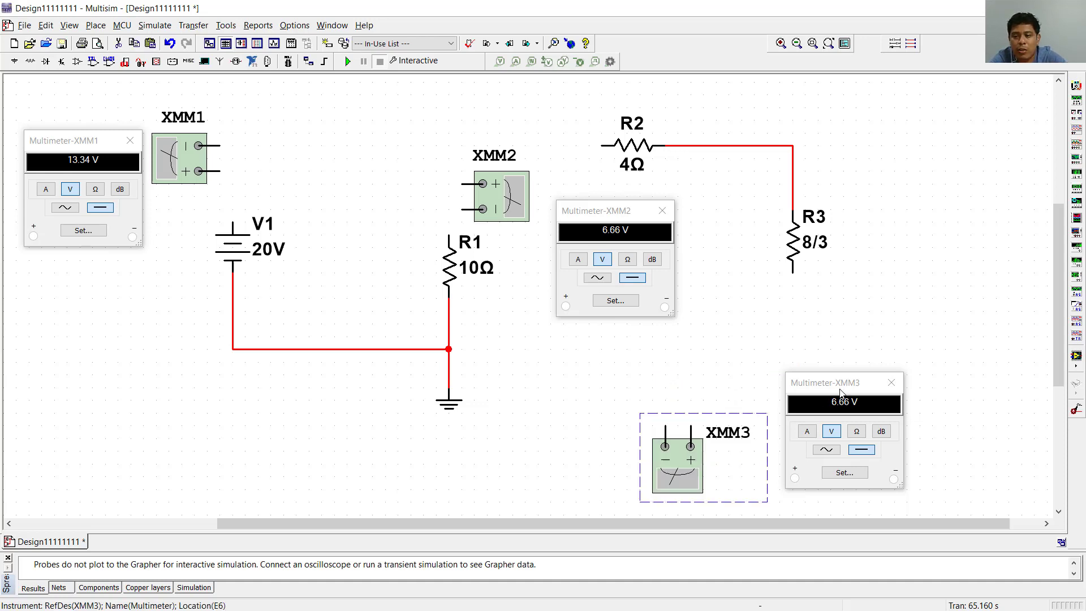
click(892, 382)
click(662, 210)
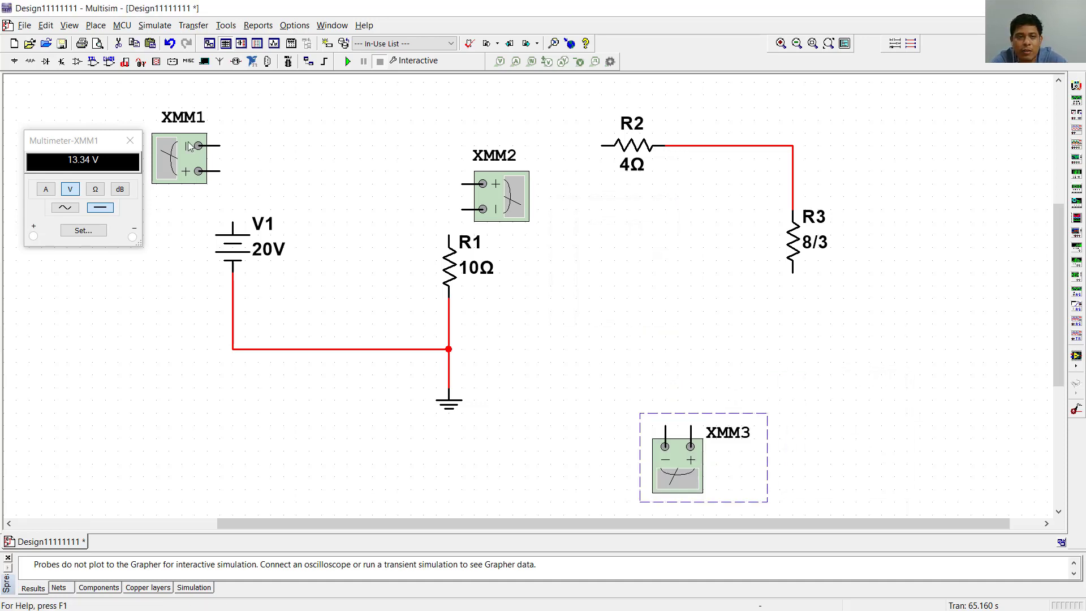
click(130, 140)
drag(190, 167, 126, 192)
drag(511, 225, 676, 301)
drag(724, 481, 916, 442)
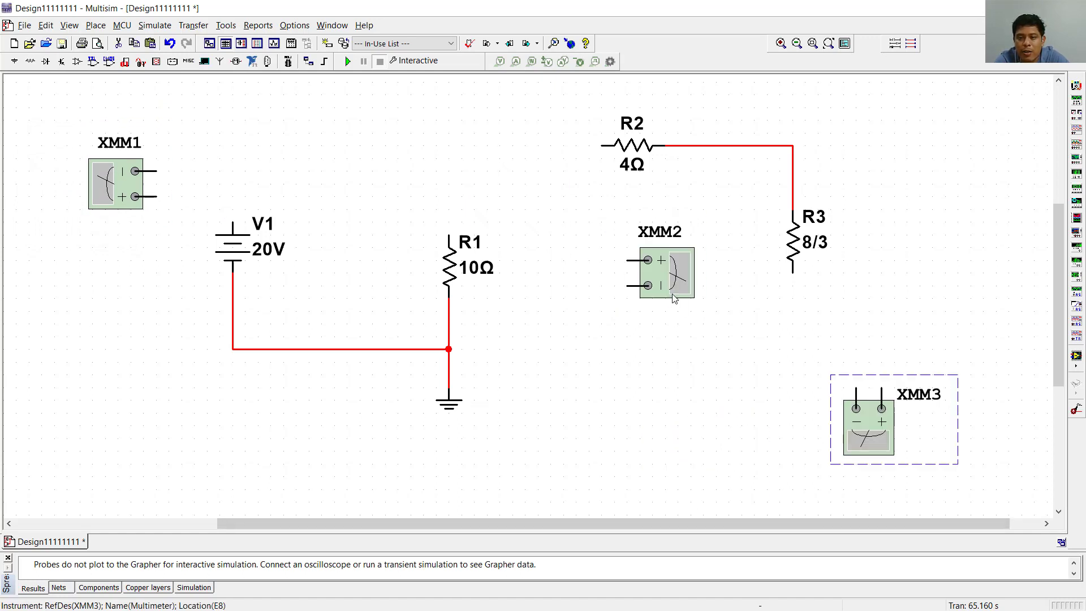
drag(667, 278, 922, 188)
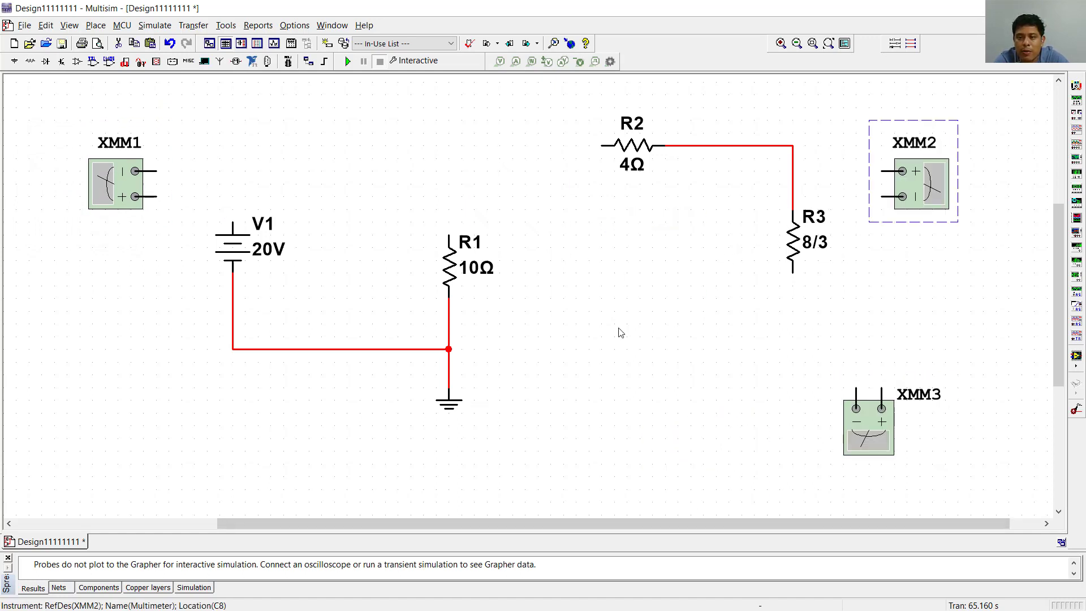
- Wire V1's upper terminal to R2, R1's upper end to that wire, and R3's lower end to the ground node
click(230, 219)
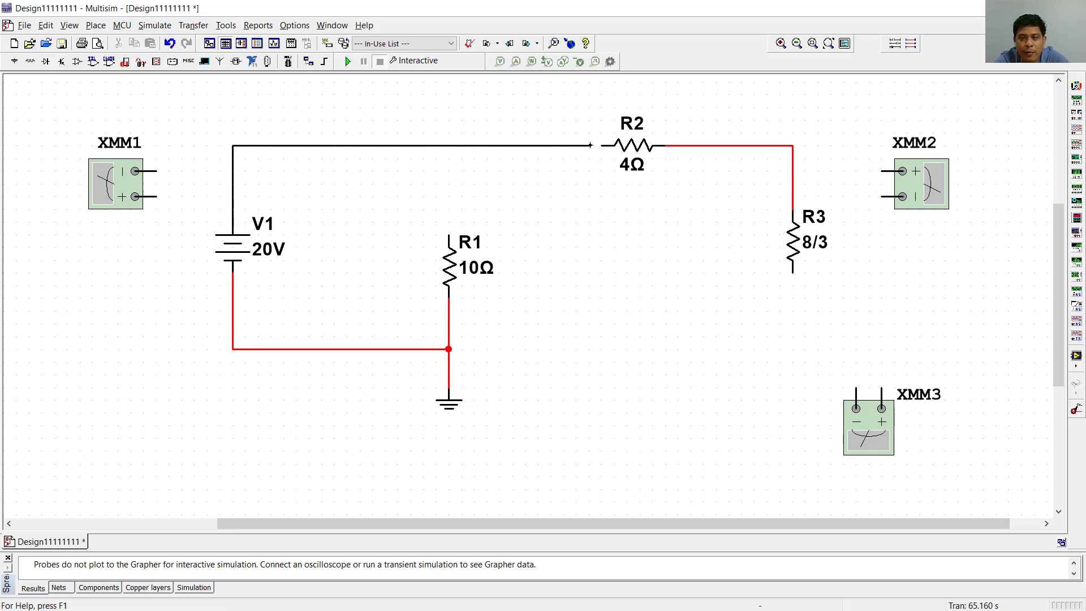
click(601, 145)
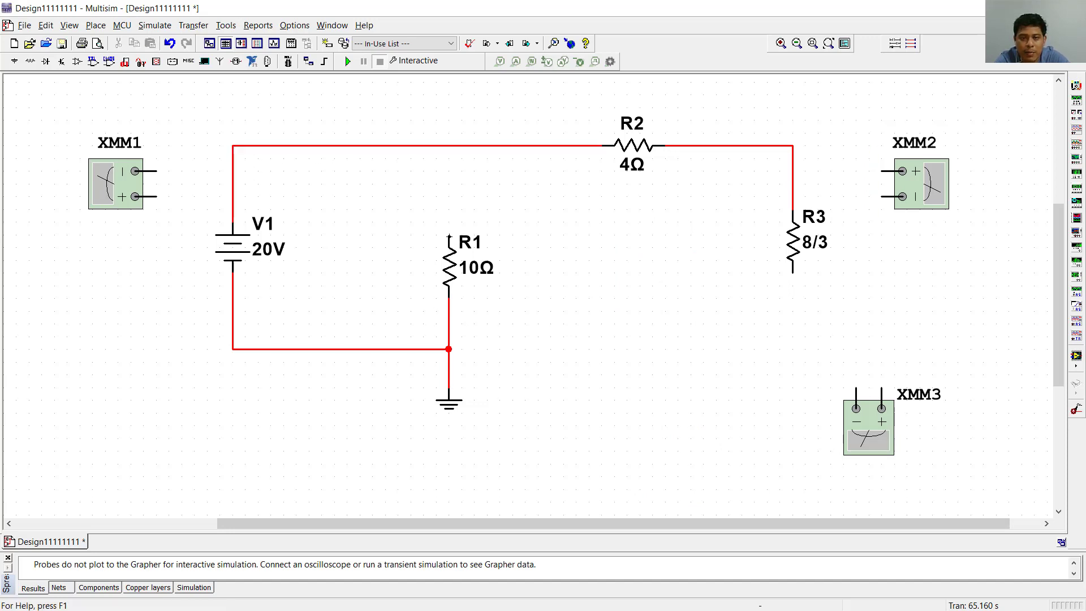
click(448, 235)
click(449, 146)
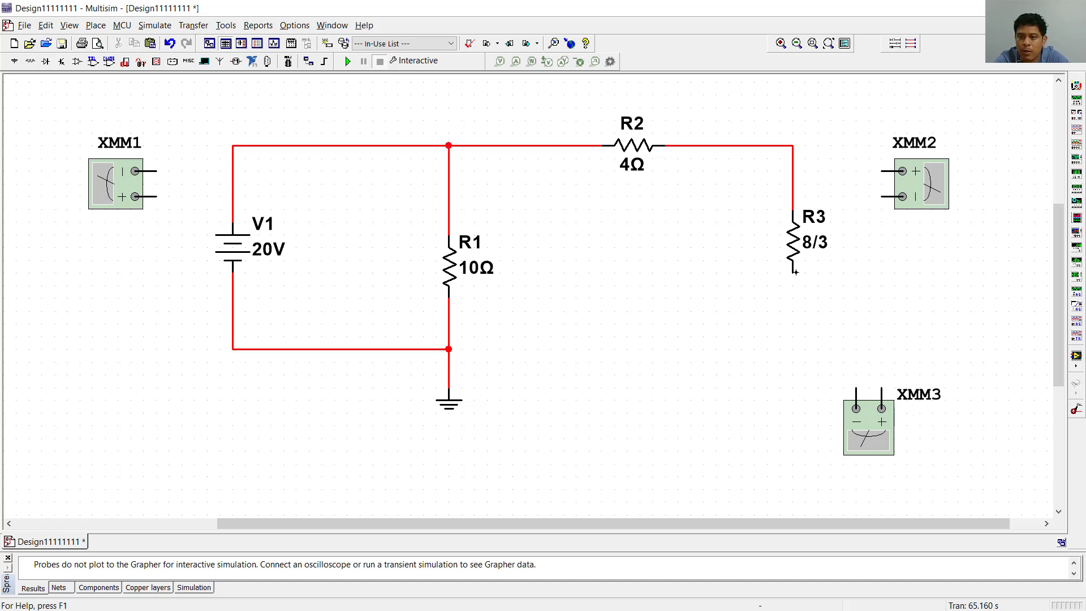
click(793, 272)
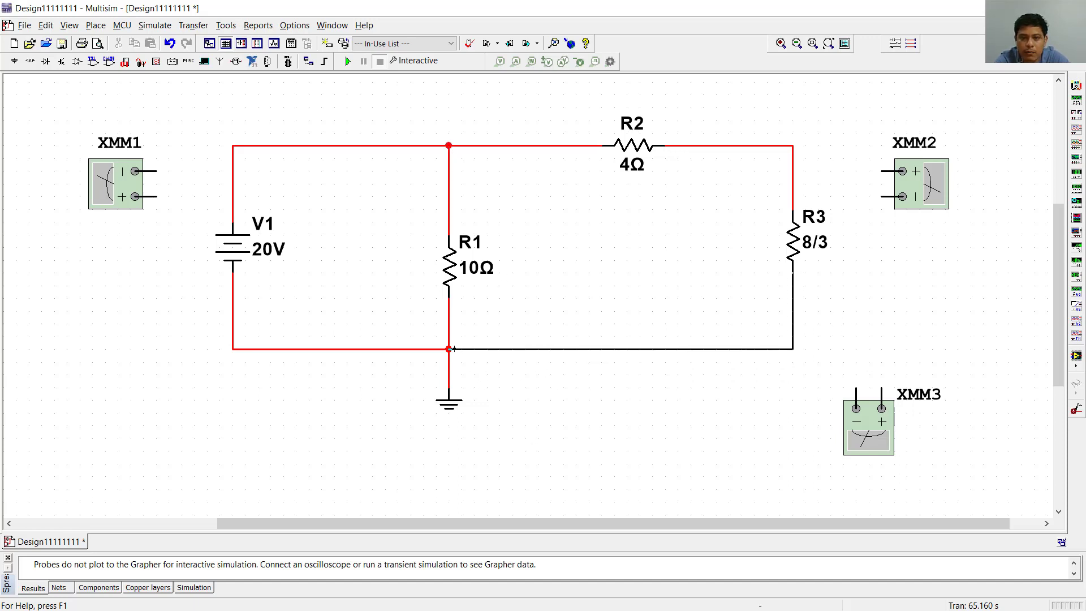
click(449, 349)
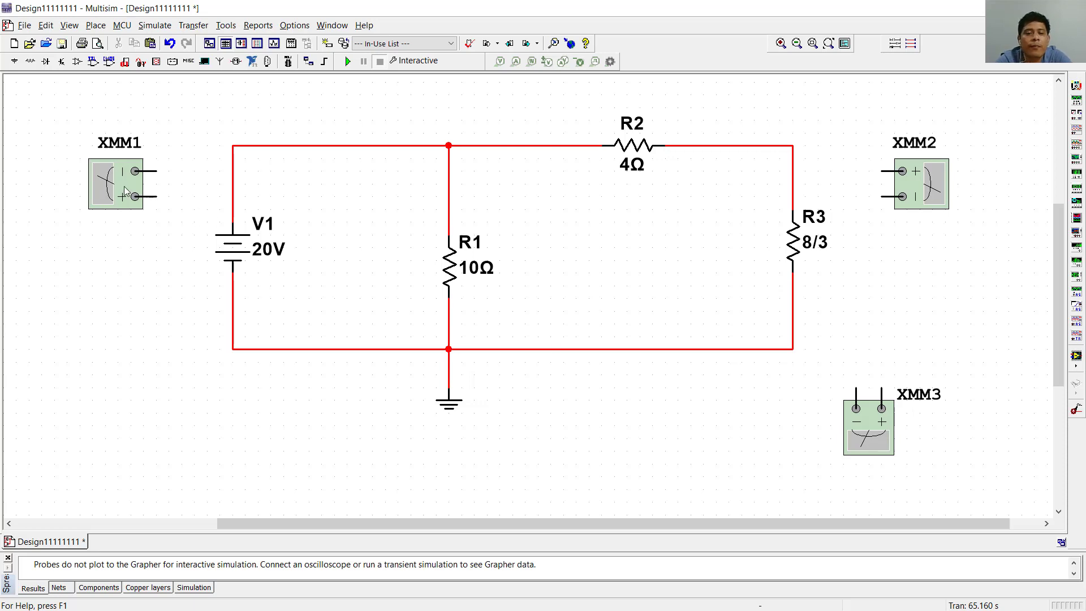
- Switch to PowerPoint and put purple ink check marks on I1, I2 and I3 in slide 6's right-hand circuit
key(alt+Tab)
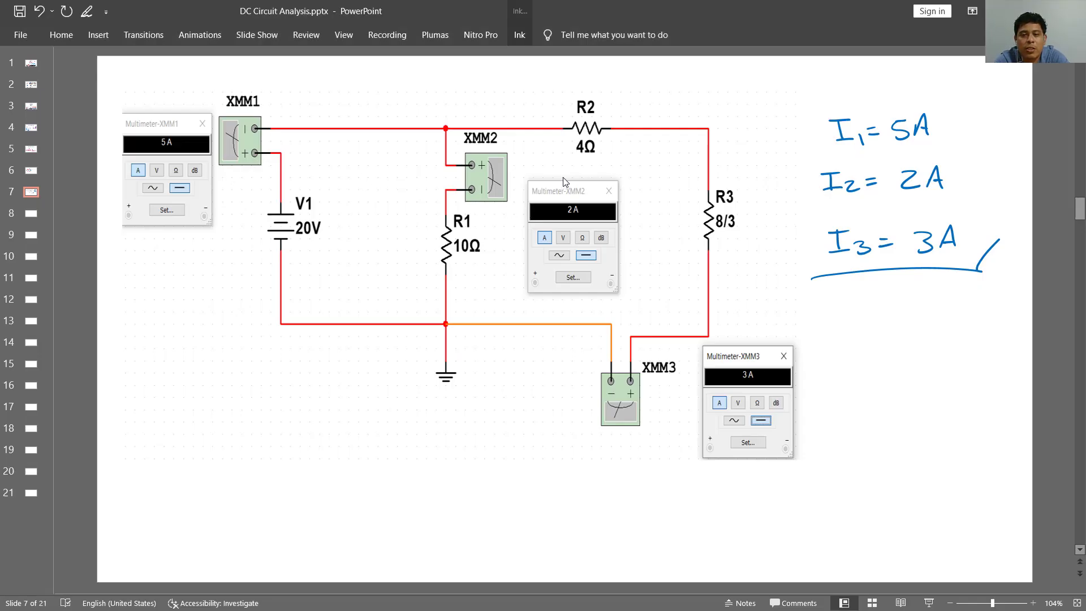
scroll(526, 291, up, 1)
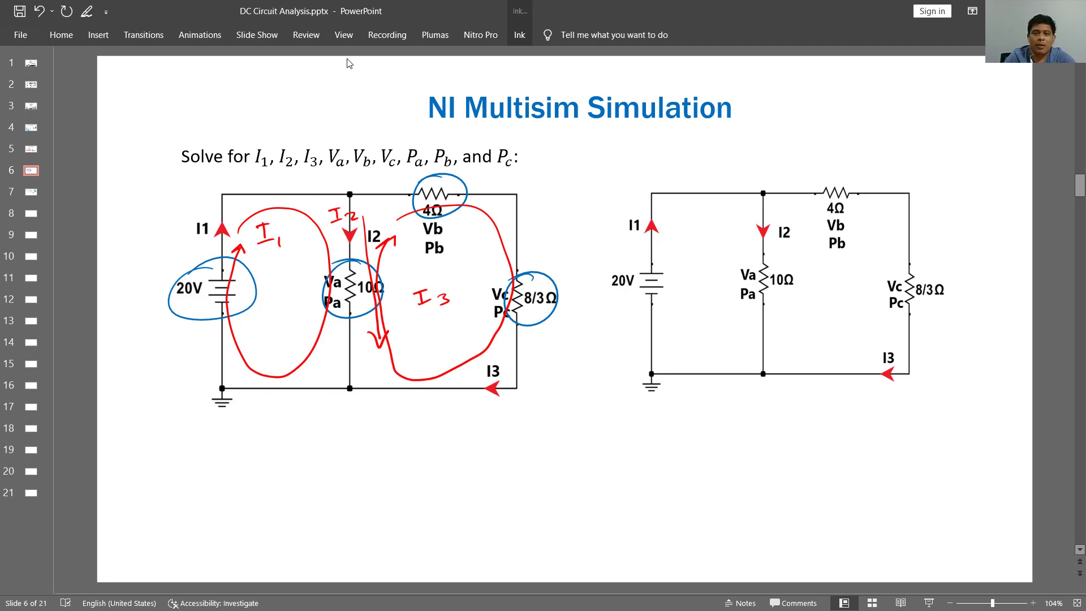
click(522, 38)
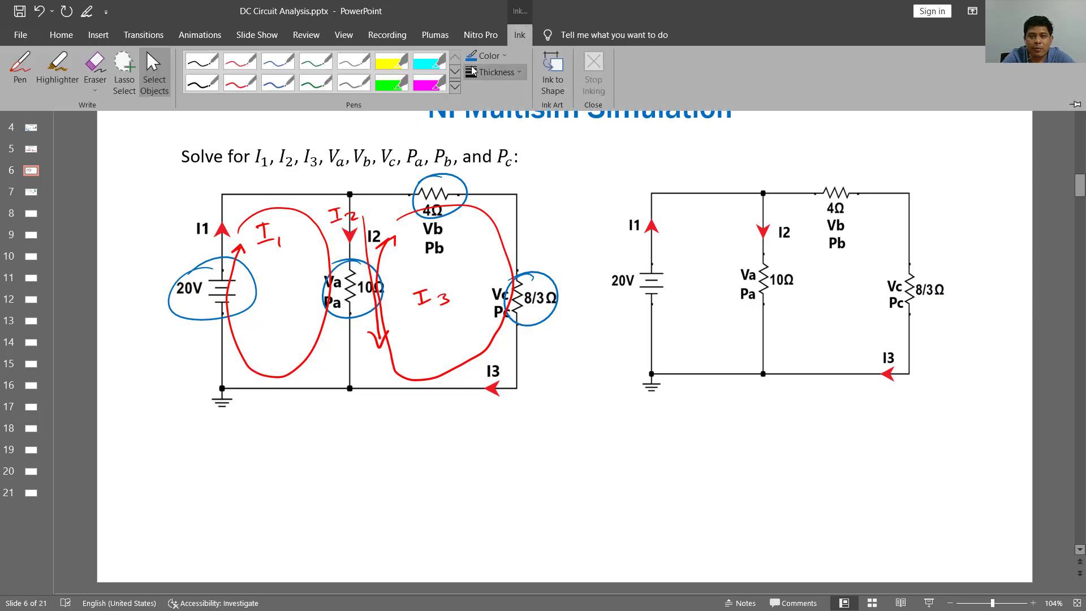
click(488, 55)
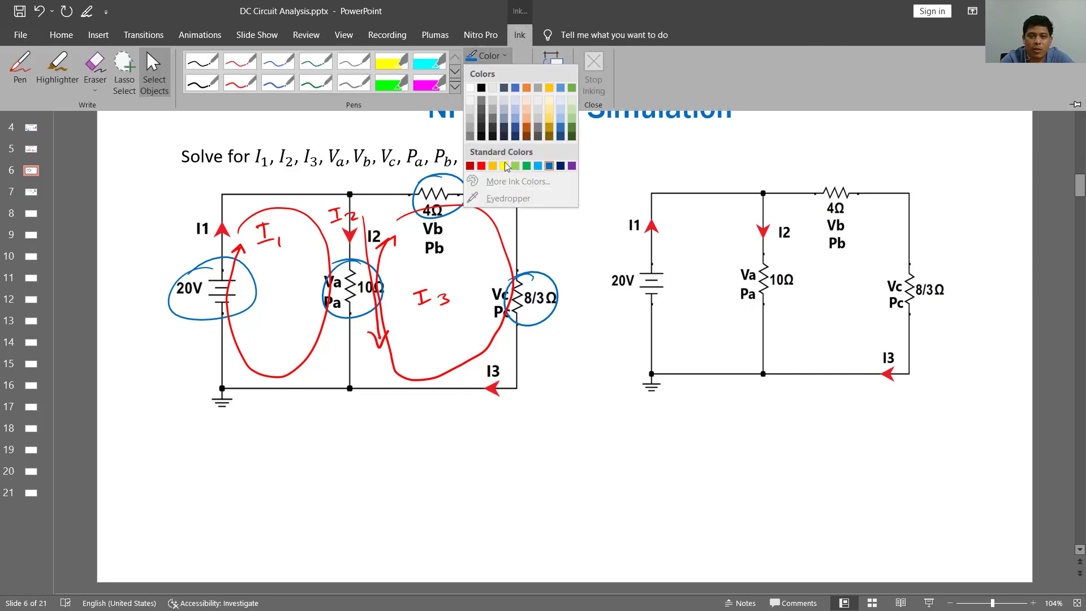
click(572, 166)
drag(623, 233, 663, 207)
drag(748, 230, 797, 219)
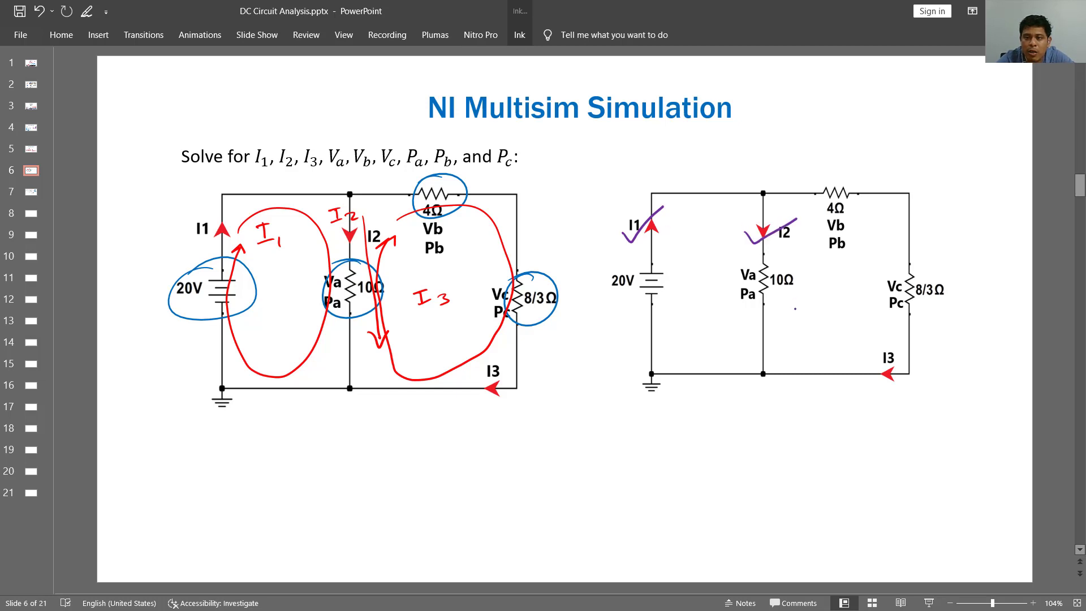
drag(866, 377, 915, 344)
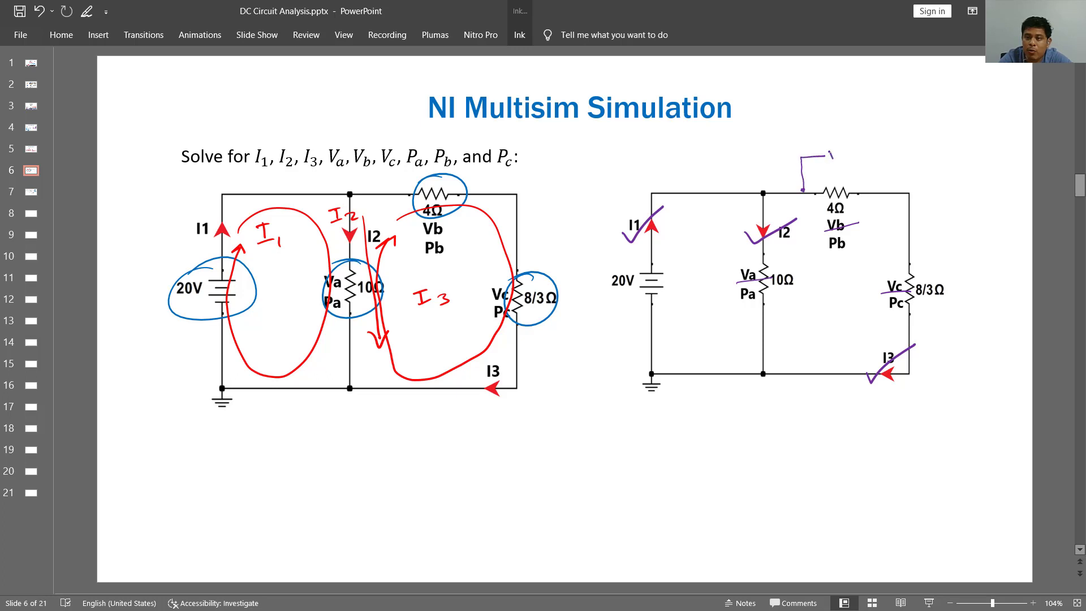
- Sketch a voltmeter in parallel with each of the 4Ω, 8/3Ω and 10Ω resistors in the right-hand circuit and save the presentation
drag(831, 163, 844, 157)
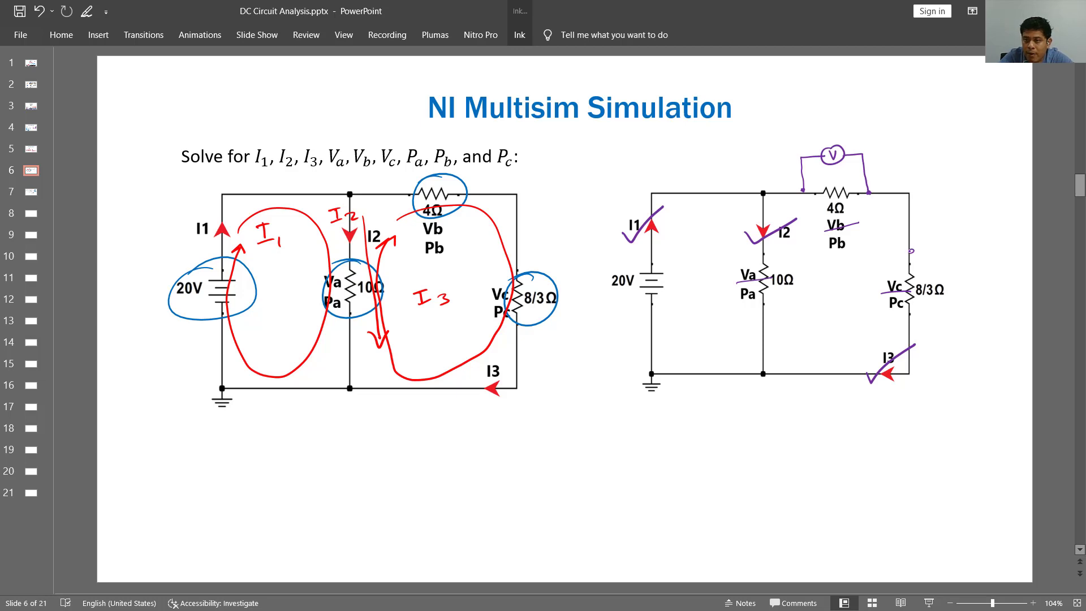
mouse_move(911, 250)
mouse_down()
mouse_move(962, 250)
mouse_move(974, 278)
mouse_up()
drag(970, 274, 963, 278)
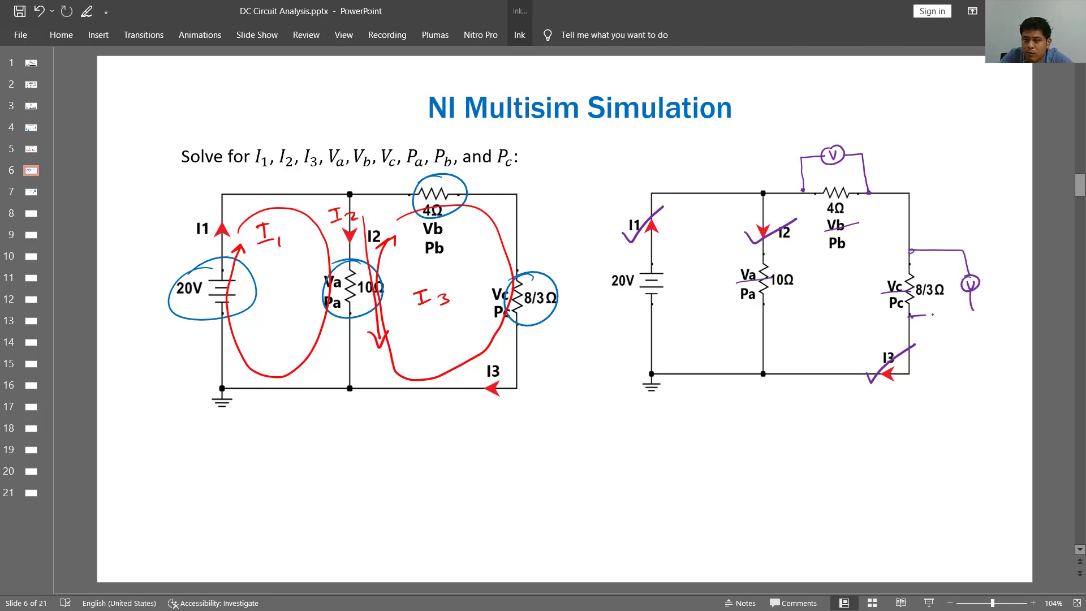
drag(930, 315, 973, 310)
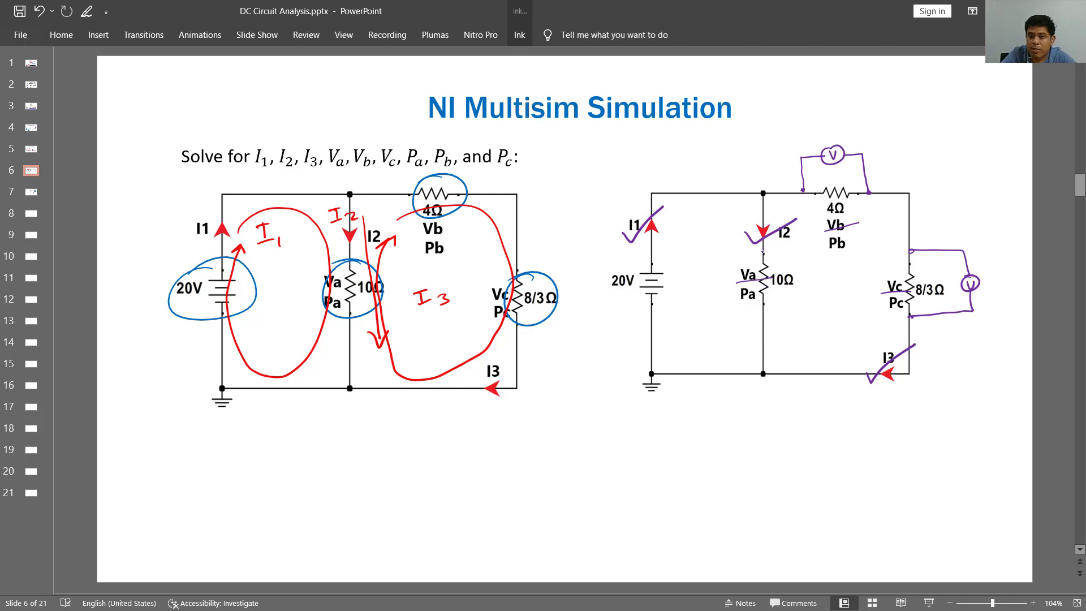
mouse_move(761, 253)
mouse_down()
mouse_move(818, 255)
mouse_move(813, 291)
mouse_up()
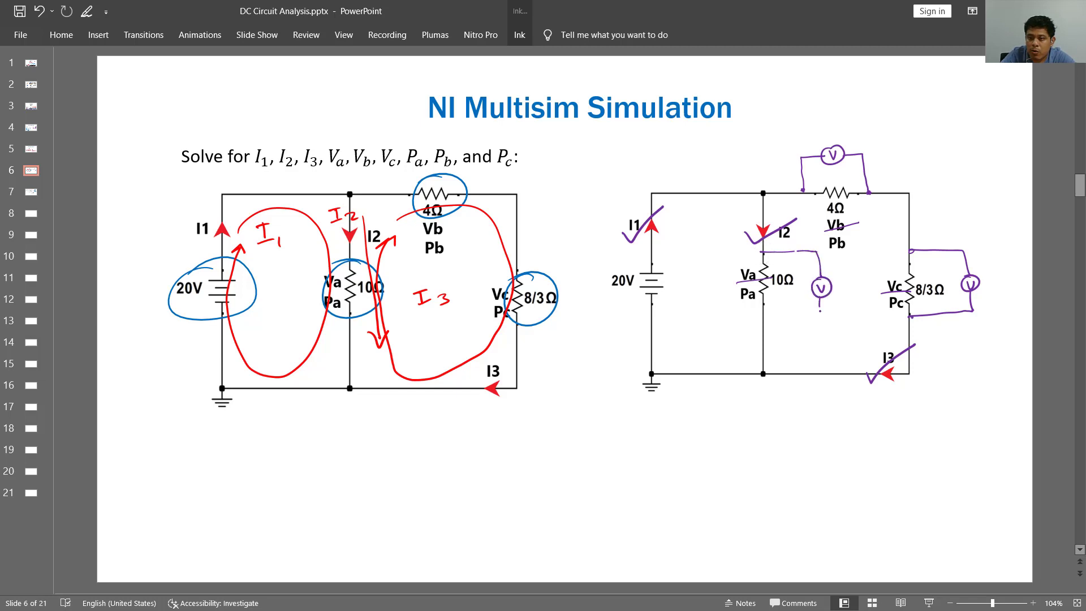
mouse_move(762, 321)
mouse_down()
mouse_move(820, 320)
mouse_move(821, 308)
mouse_up()
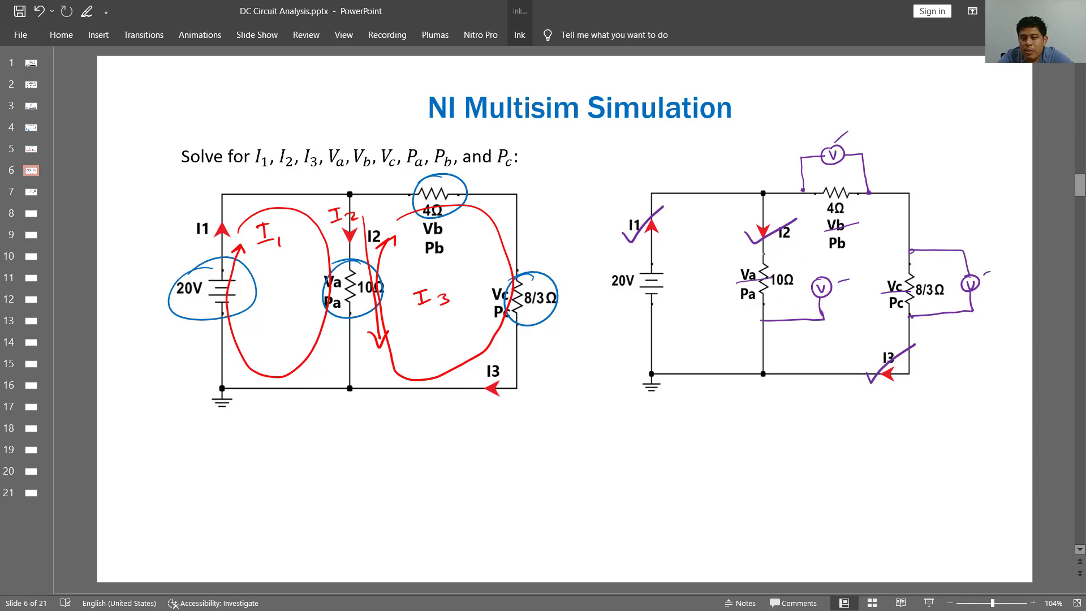
drag(763, 254, 817, 250)
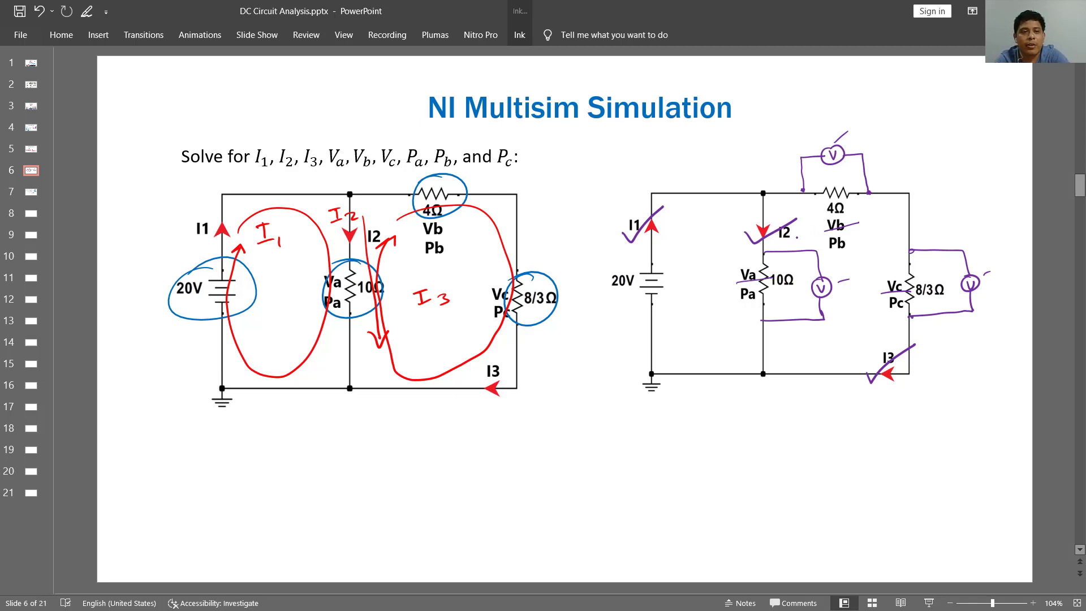
click(19, 12)
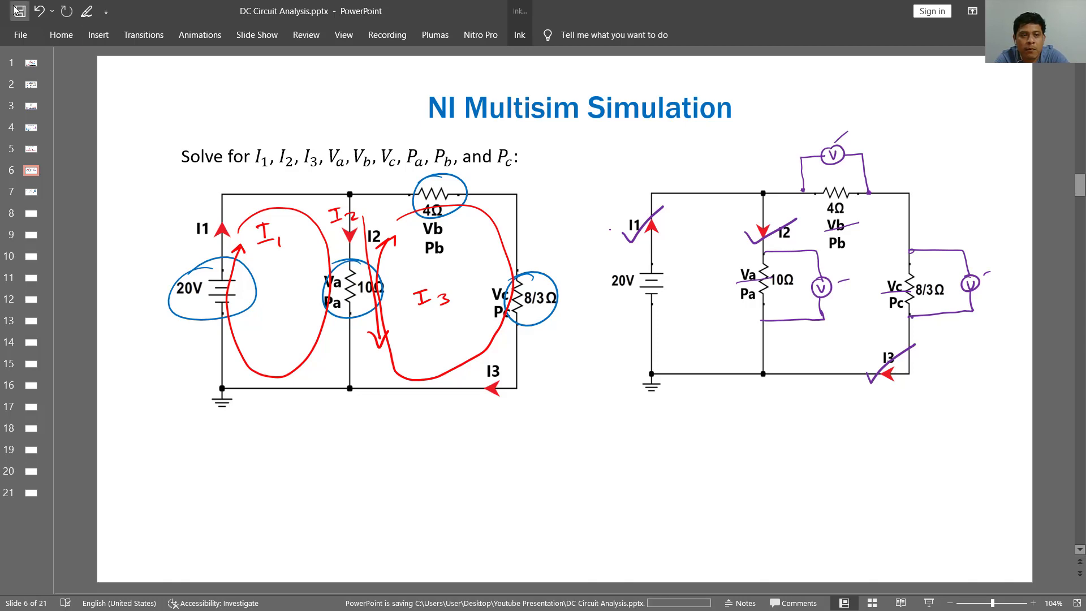
- Switch to Multisim and place XMM1 beside R1, rotated so its terminals face R1 with the positive one on top
key(alt+Tab)
drag(104, 175, 533, 232)
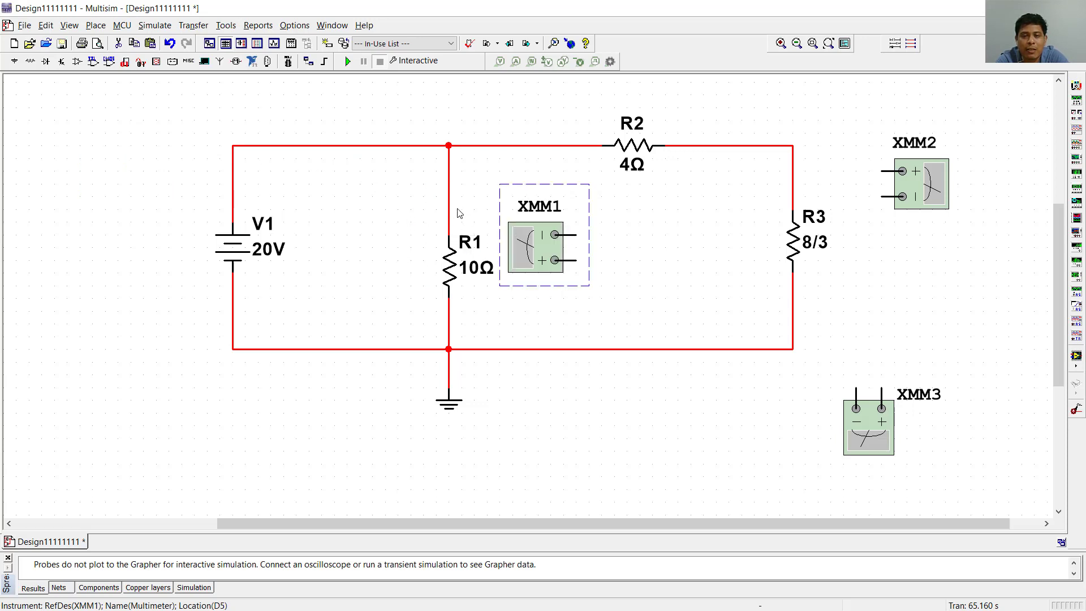
key(ctrl+r)
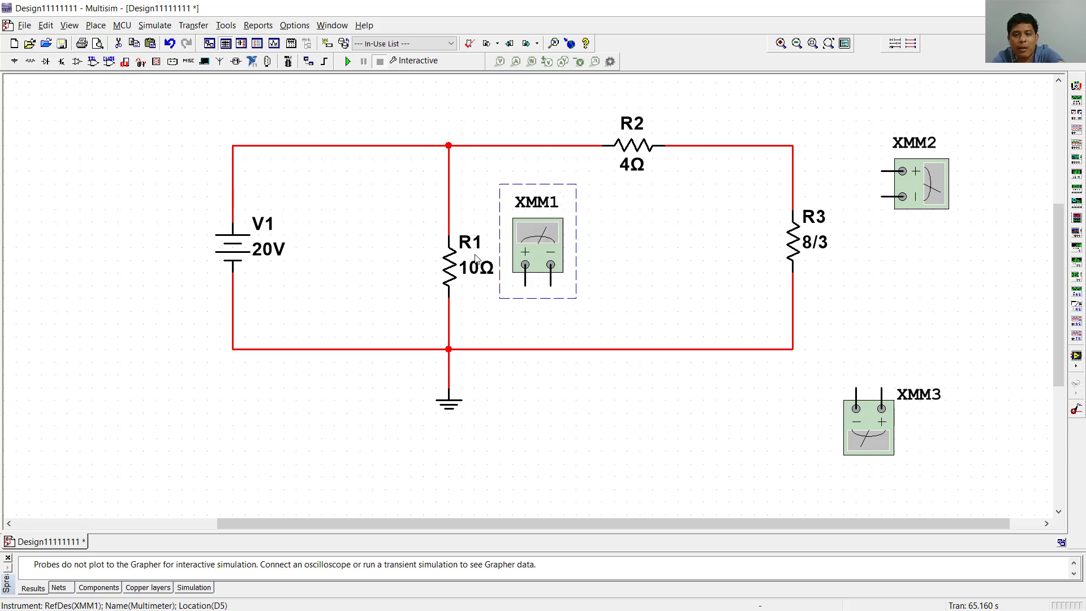
key(ctrl+r)
drag(533, 255, 545, 268)
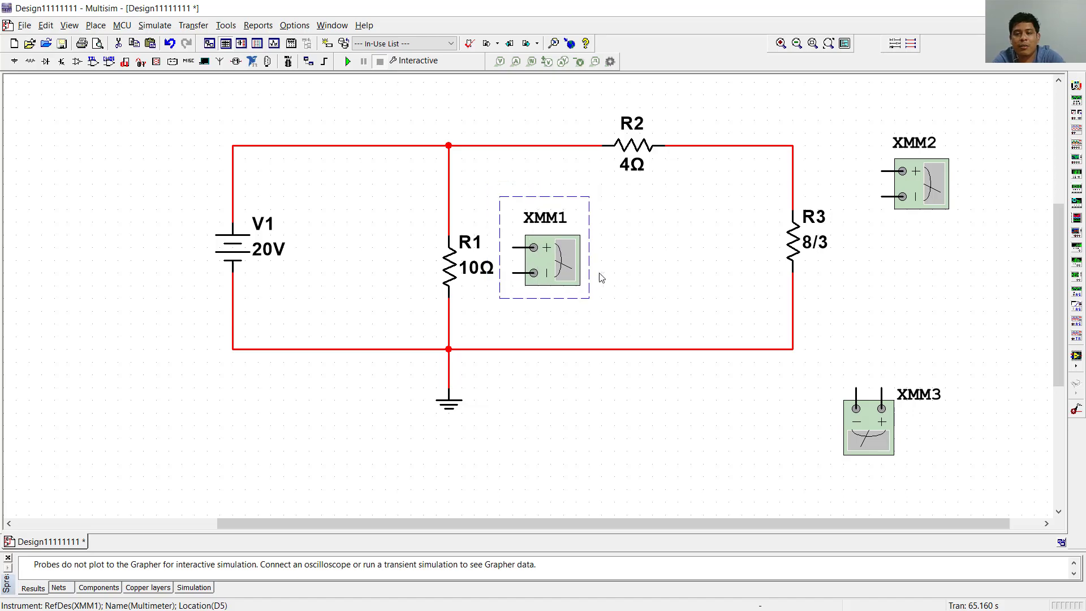
click(611, 277)
- Switch to PowerPoint and mark the 10Ω resistor's polarity in red ink, plus at its upper end and minus at its lower end
key(alt+Tab)
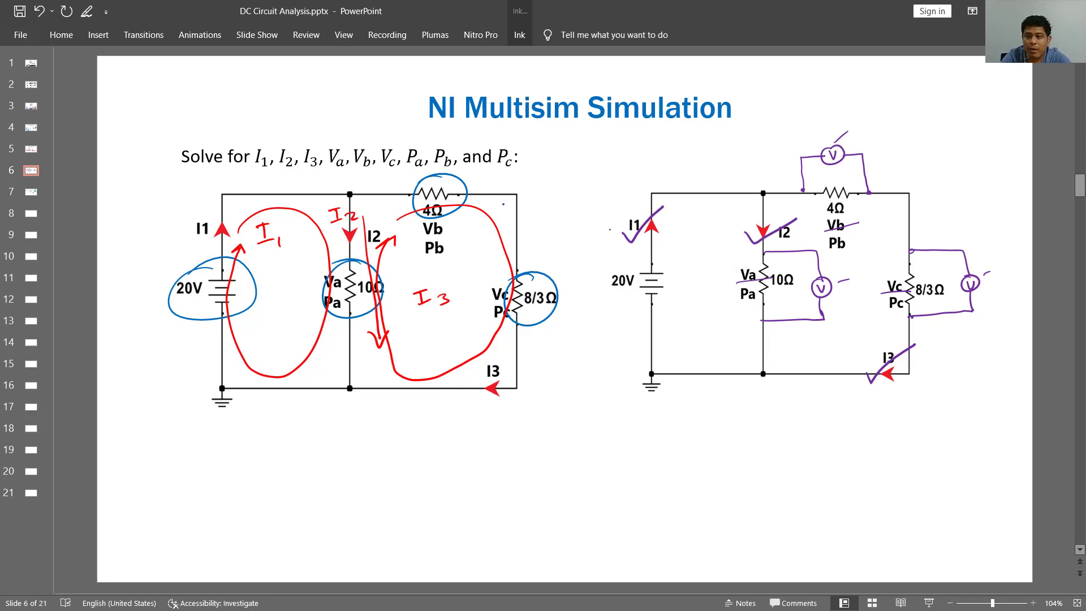
click(520, 34)
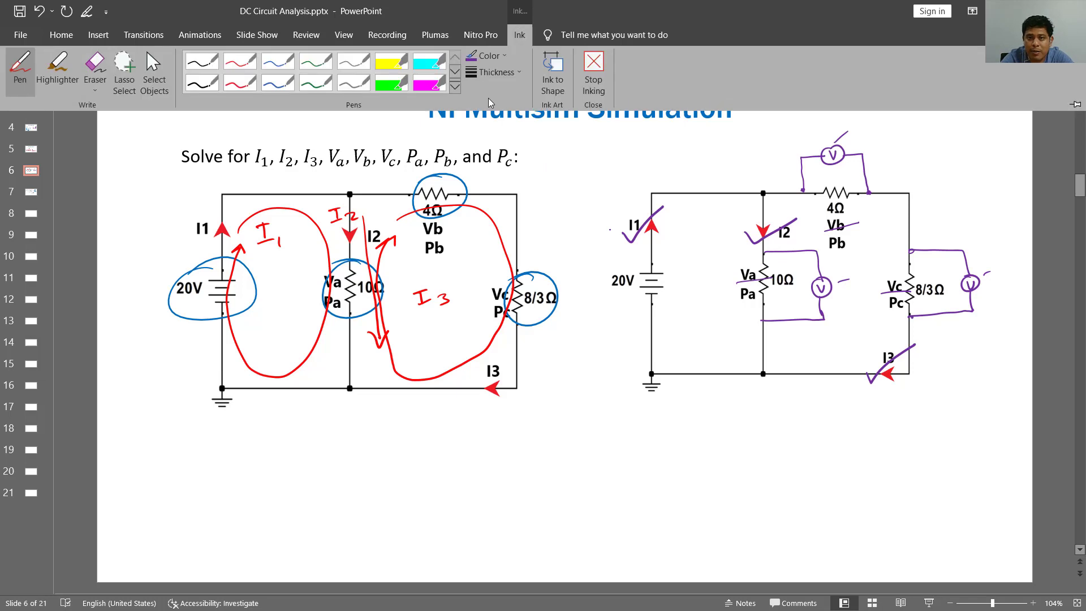
click(500, 57)
click(486, 168)
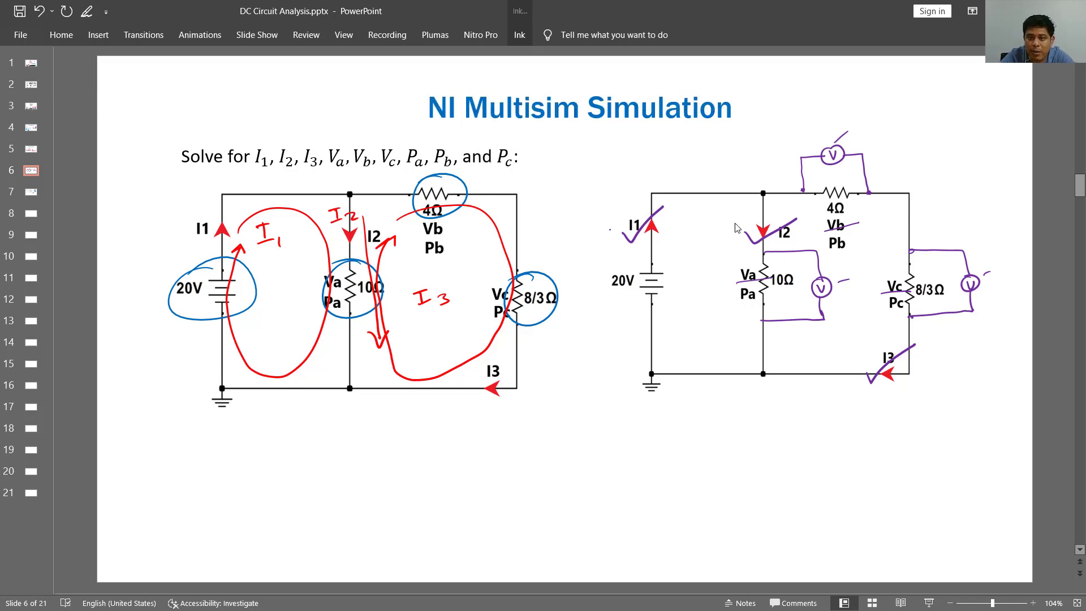
drag(740, 256, 751, 256)
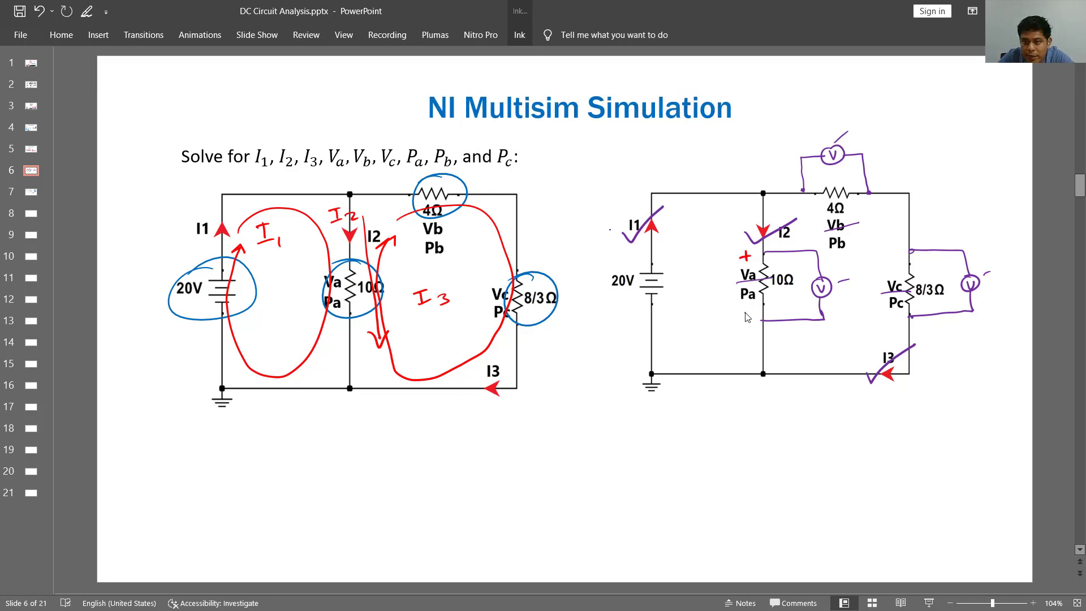
drag(739, 313, 751, 312)
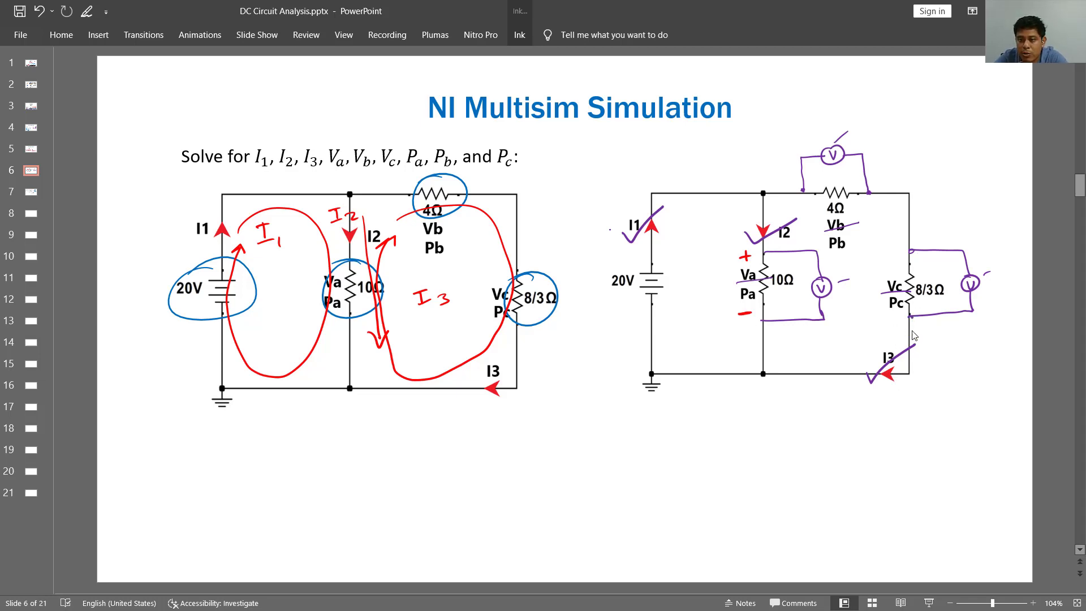
- Draw red current-direction arrows and plus and minus polarity signs at the 8/3Ω and 4Ω resistors
drag(906, 218, 916, 218)
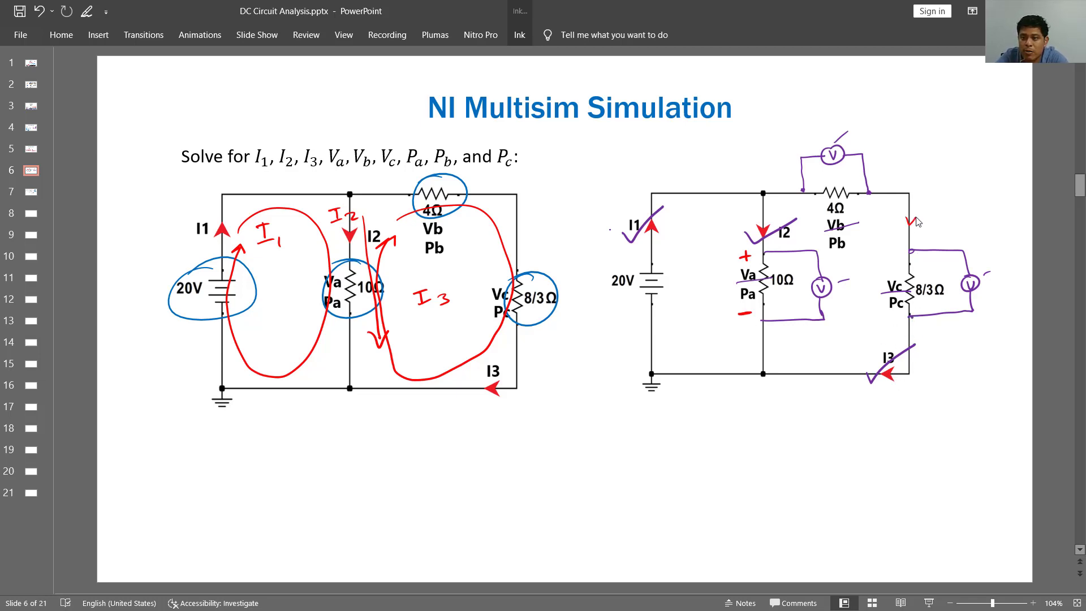
drag(896, 256, 895, 263)
drag(892, 259, 900, 258)
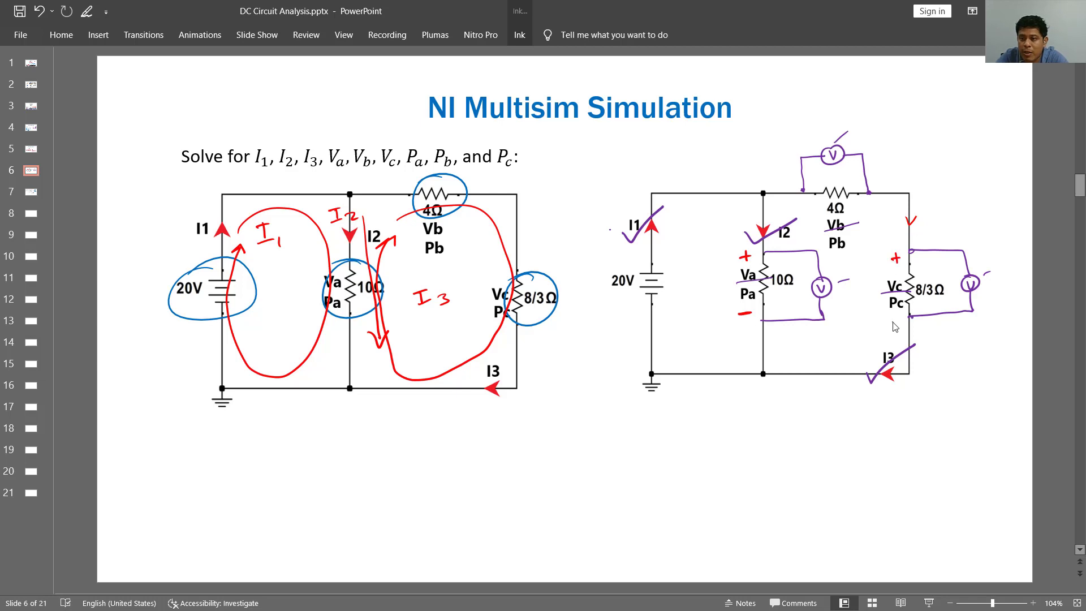
drag(887, 321, 897, 320)
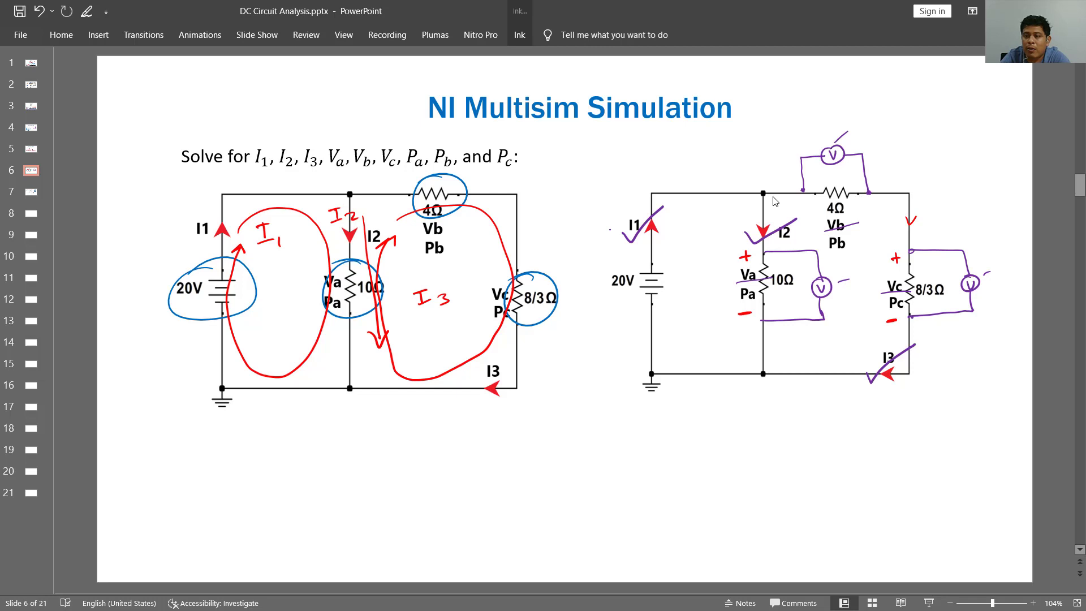
mouse_move(785, 189)
mouse_down()
mouse_move(786, 198)
mouse_move(817, 183)
mouse_up()
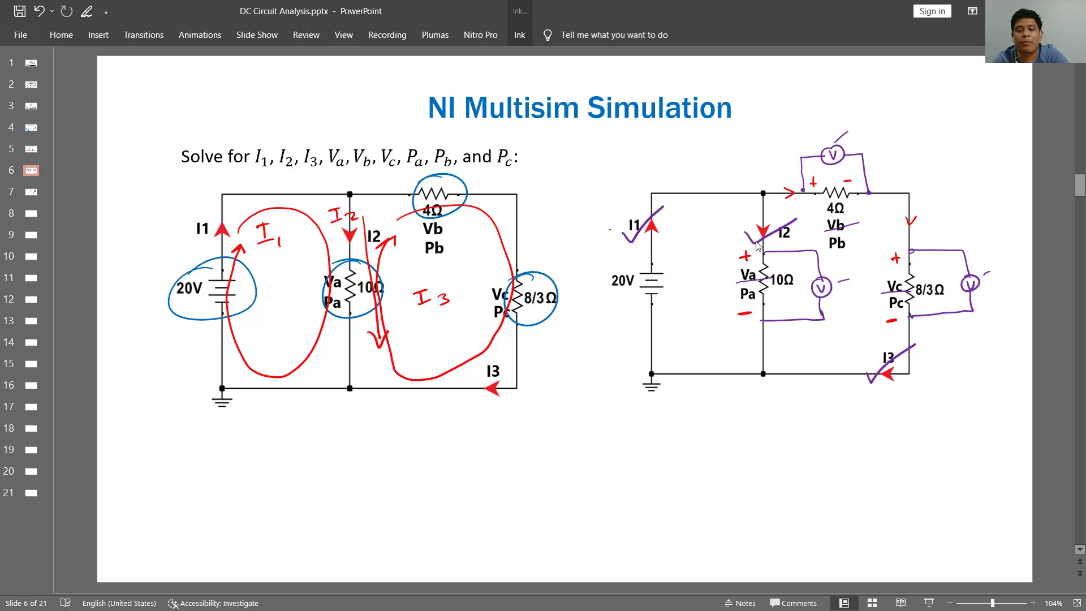
- Switch to Multisim and place XMM2 above R2, rotated so its terminals point down with the positive one on the left
key(alt+Tab)
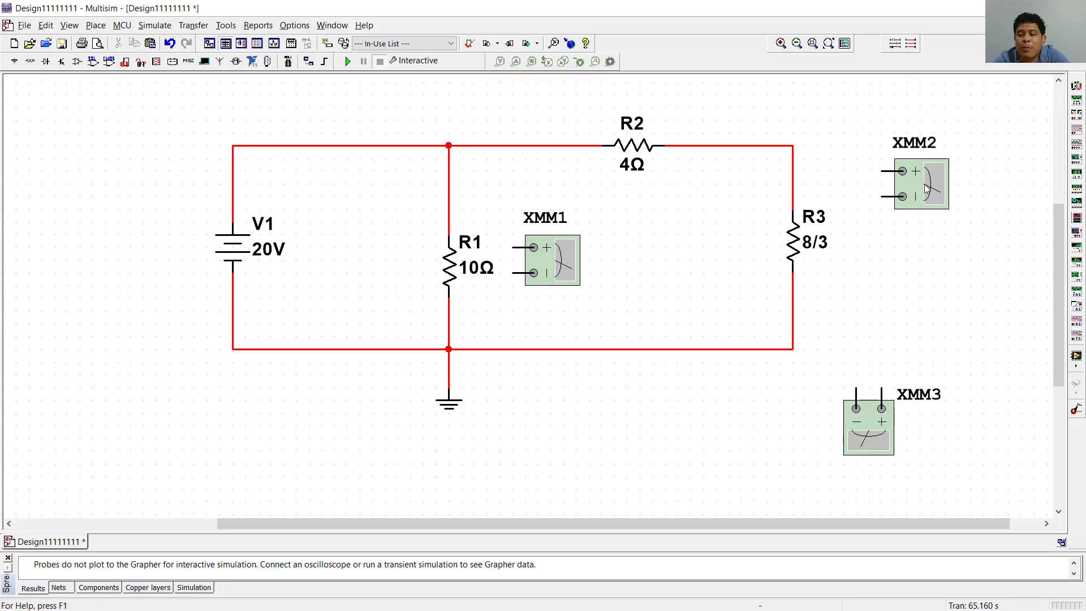
drag(925, 184, 735, 105)
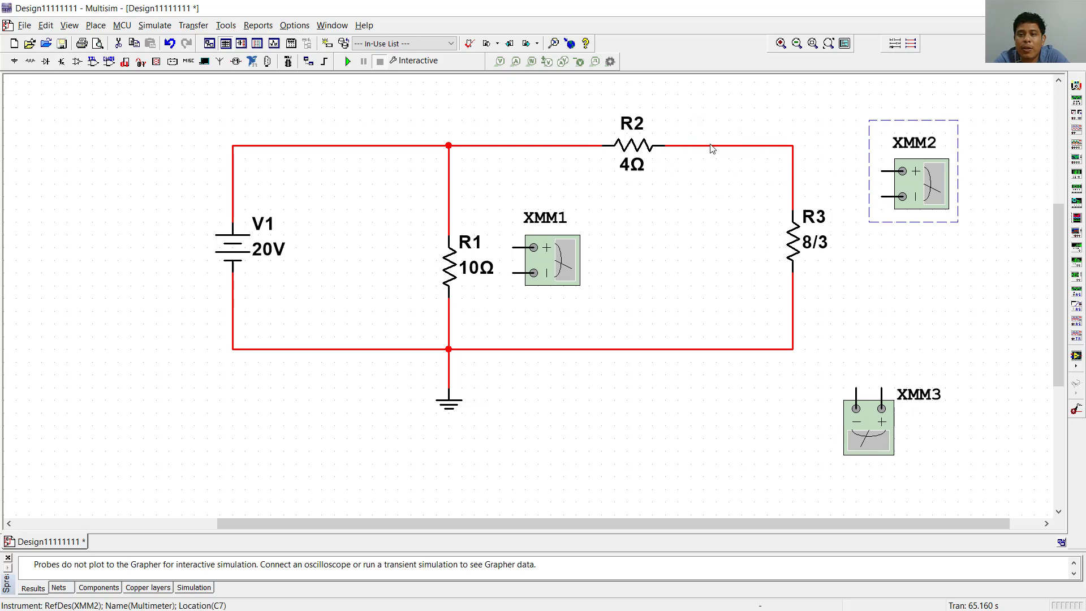
scroll(691, 194, down, 2)
scroll(692, 146, down, 1)
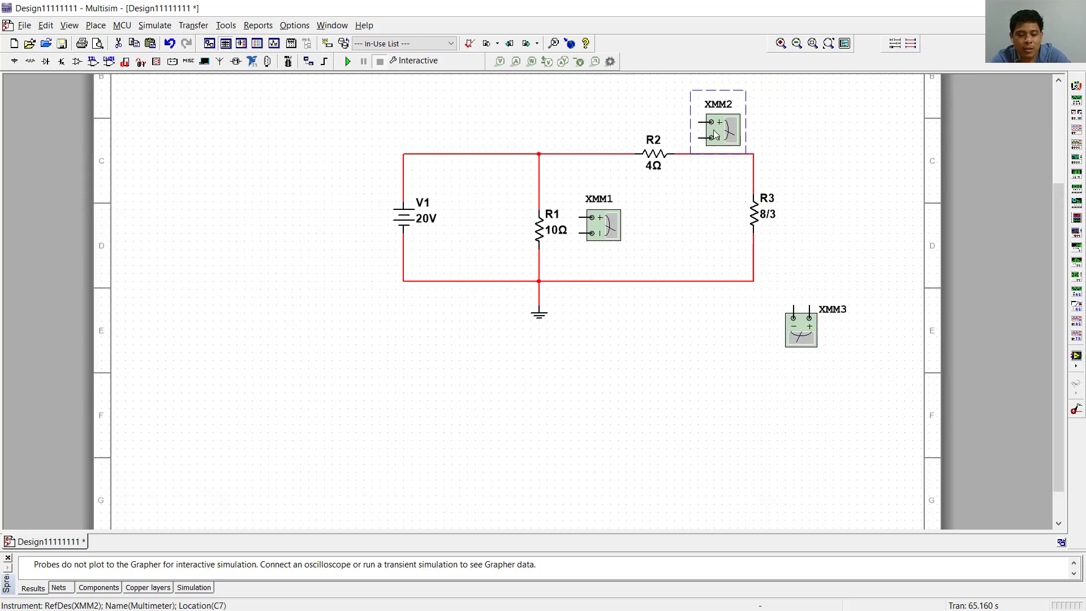
key(ctrl+r)
key(ctrl+r)
key(ctrl+r)
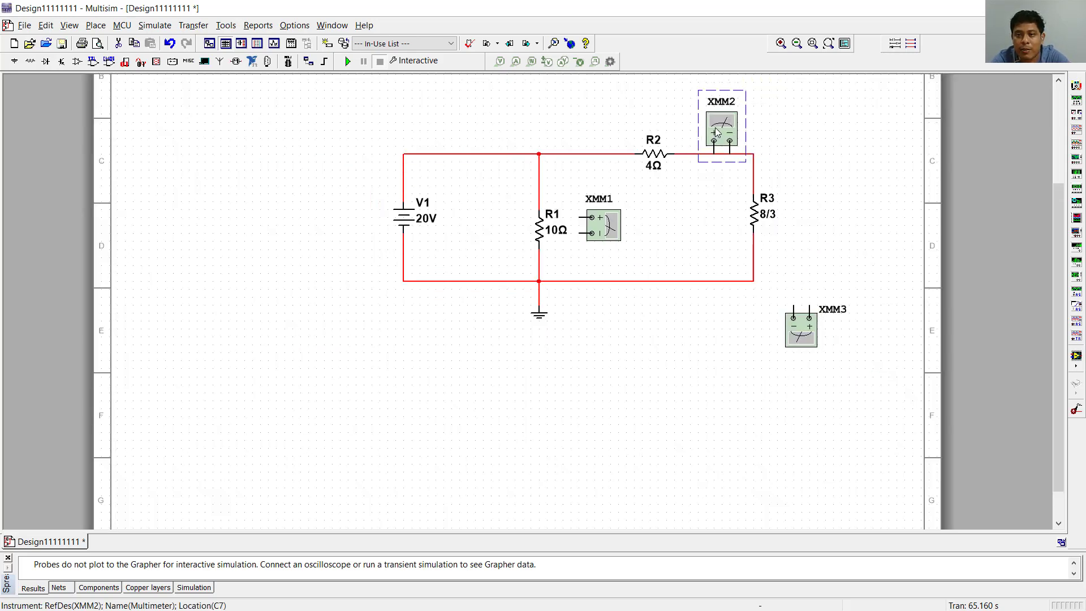
drag(714, 131, 648, 105)
click(730, 113)
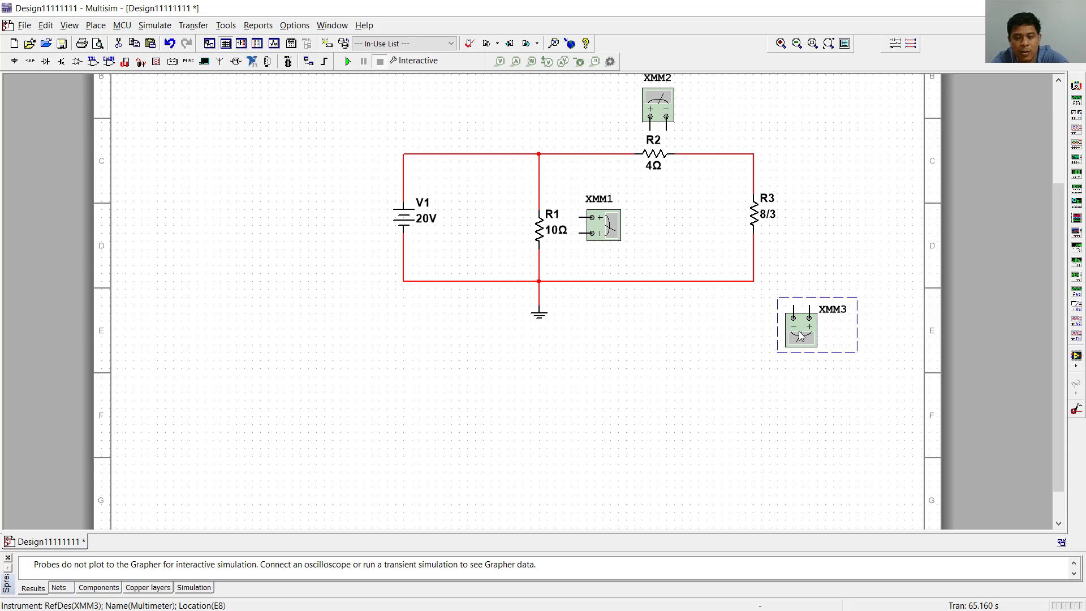
- Rotate XMM3 so its terminals face R3 with the positive one on top, and place it just right of R3
key(ctrl+r)
key(ctrl+r)
key(ctrl+r)
drag(801, 334, 820, 213)
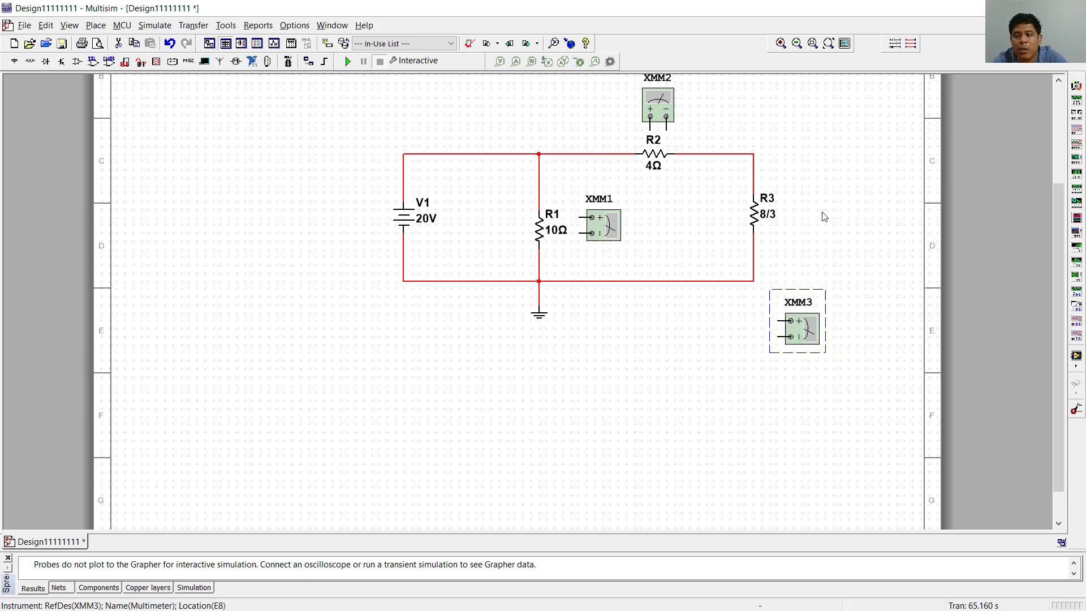
- Wire XMM2 in parallel with R2, its positive terminal to R2's left side and its negative terminal to the right side
click(650, 130)
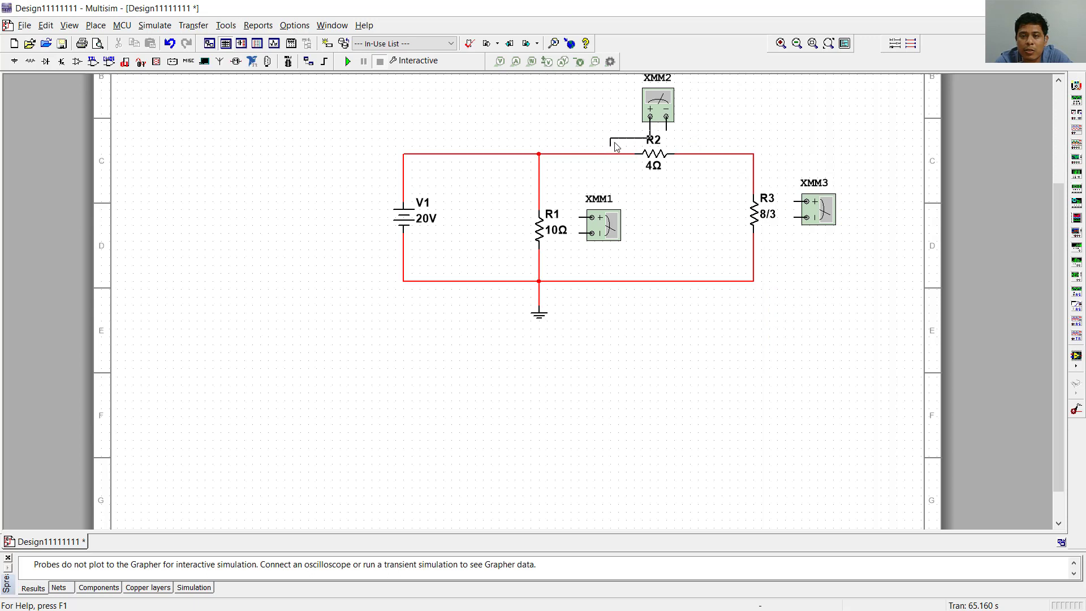
click(610, 154)
click(666, 130)
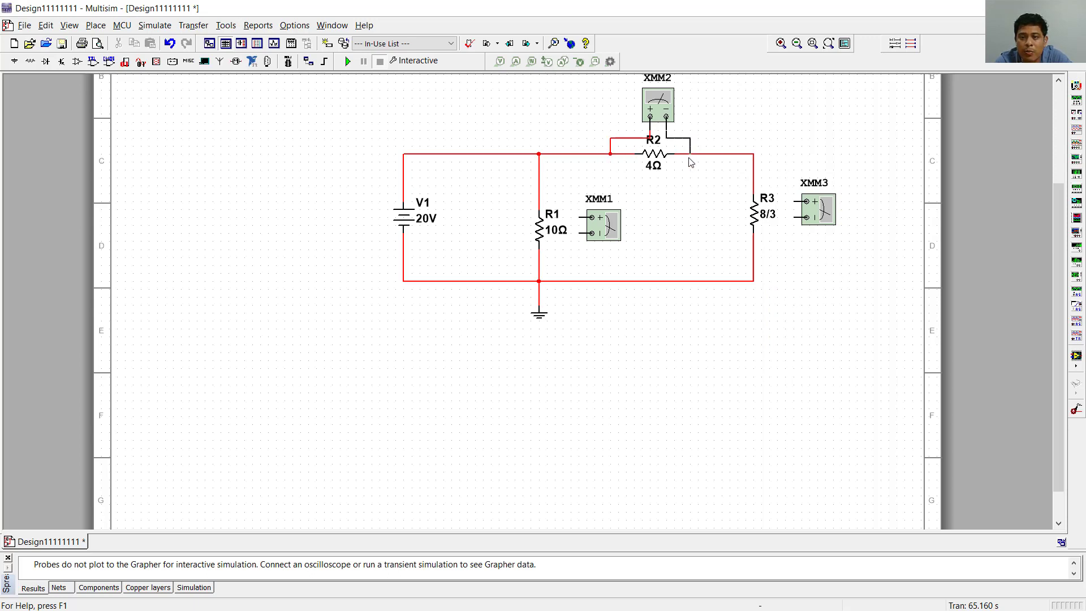
click(690, 155)
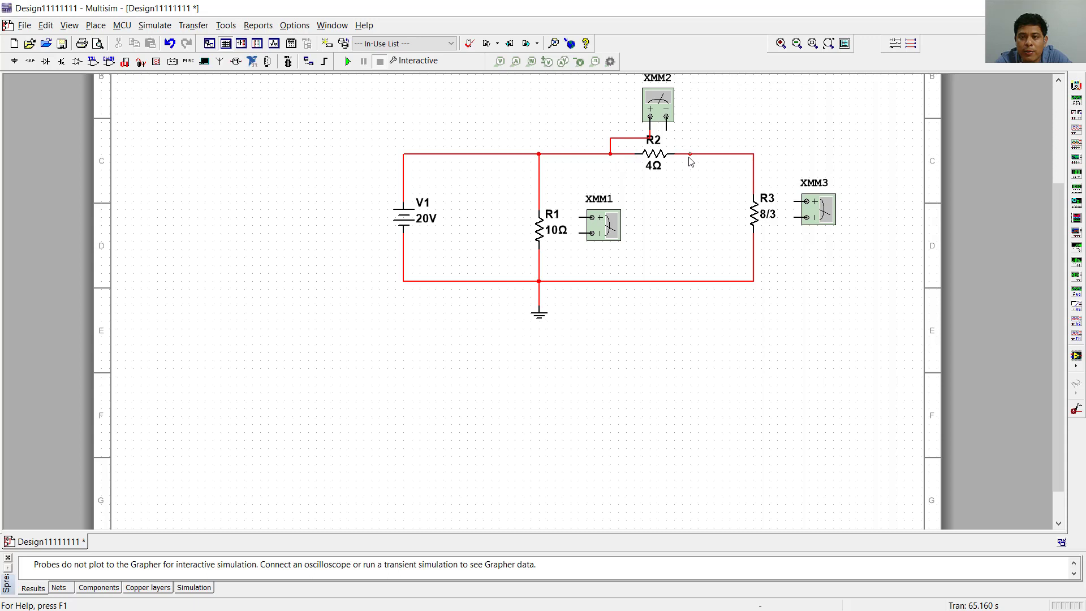
- Wire XMM3 in parallel with R3, its positive terminal to the wire above R3 and its negative terminal to the wire below
click(794, 201)
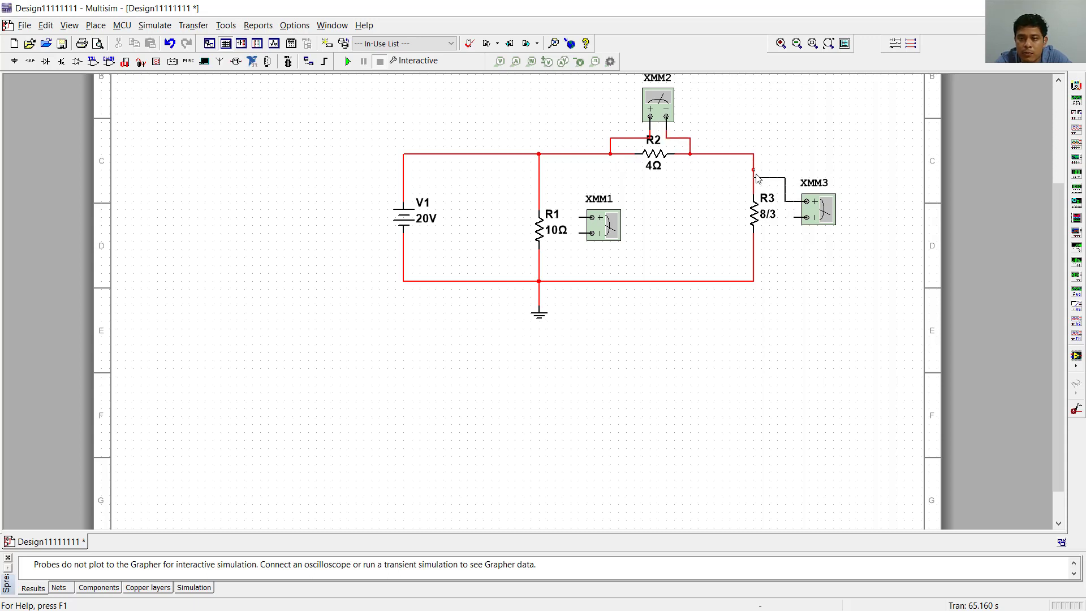
click(755, 179)
click(805, 218)
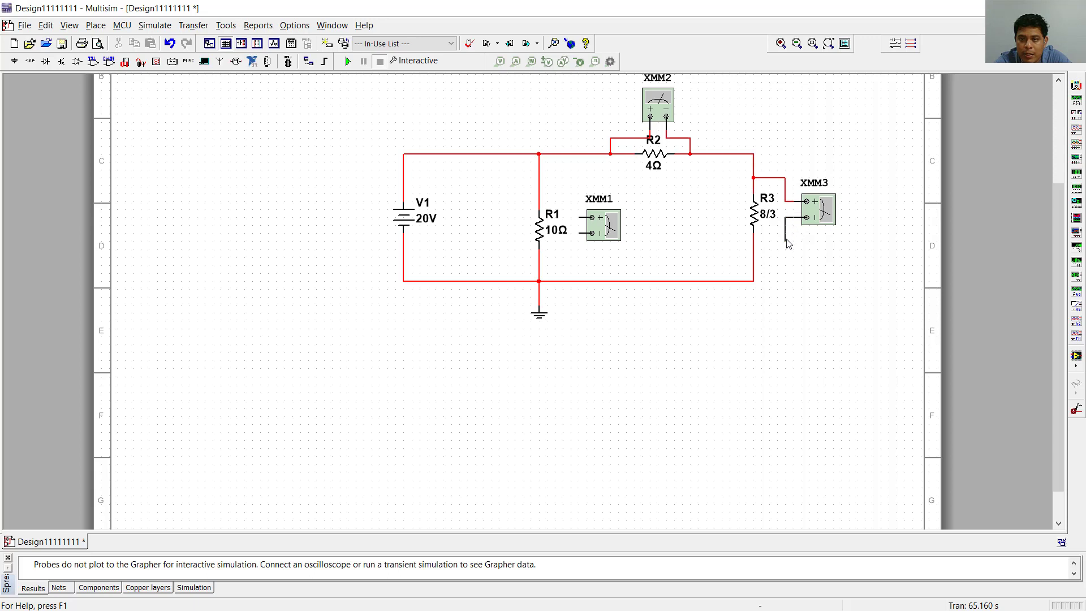
click(754, 249)
- Wire XMM1 in parallel with R1, its positive terminal to the wire above R1 and its negative terminal to the wire below
click(582, 218)
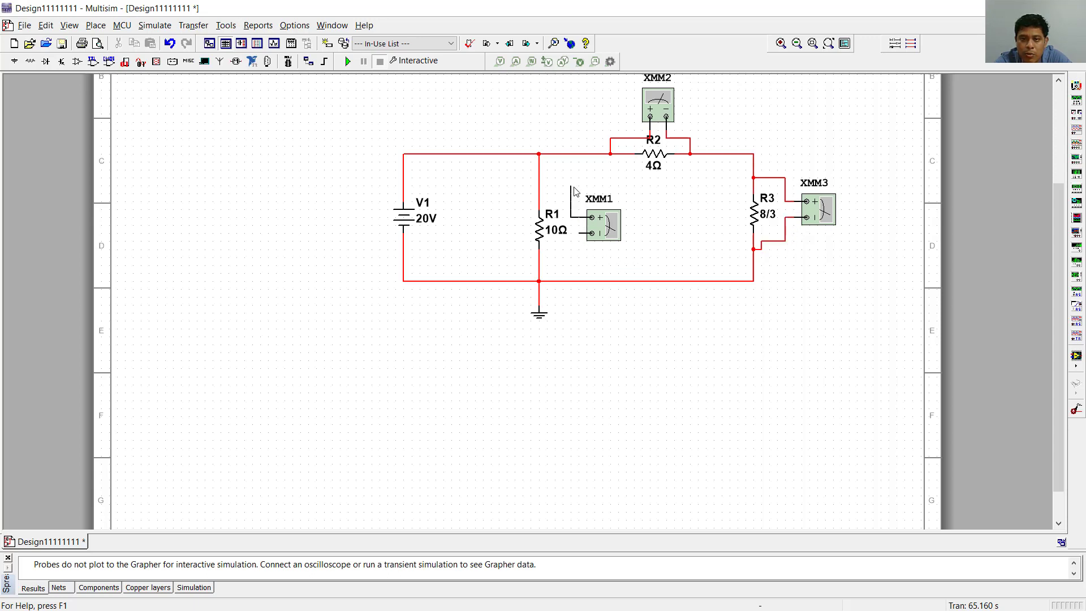
click(538, 185)
click(579, 234)
click(539, 256)
- Open the readout windows of XMM2, XMM1 and XMM3 and place each one near its own resistor
scroll(736, 191, down, 1)
scroll(760, 91, up, 1)
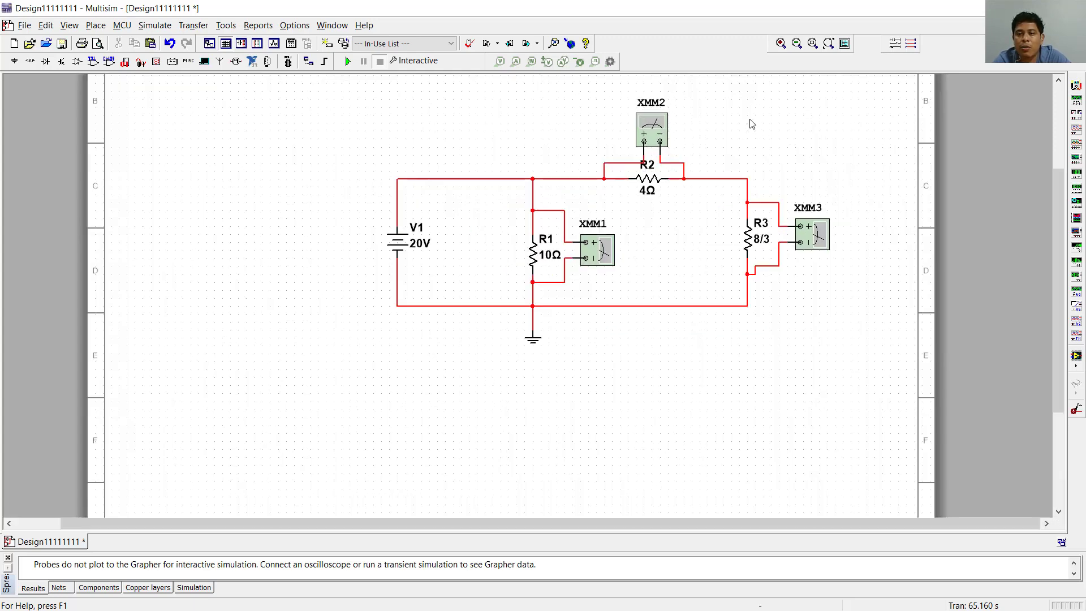
scroll(748, 126, up, 5)
scroll(748, 127, down, 3)
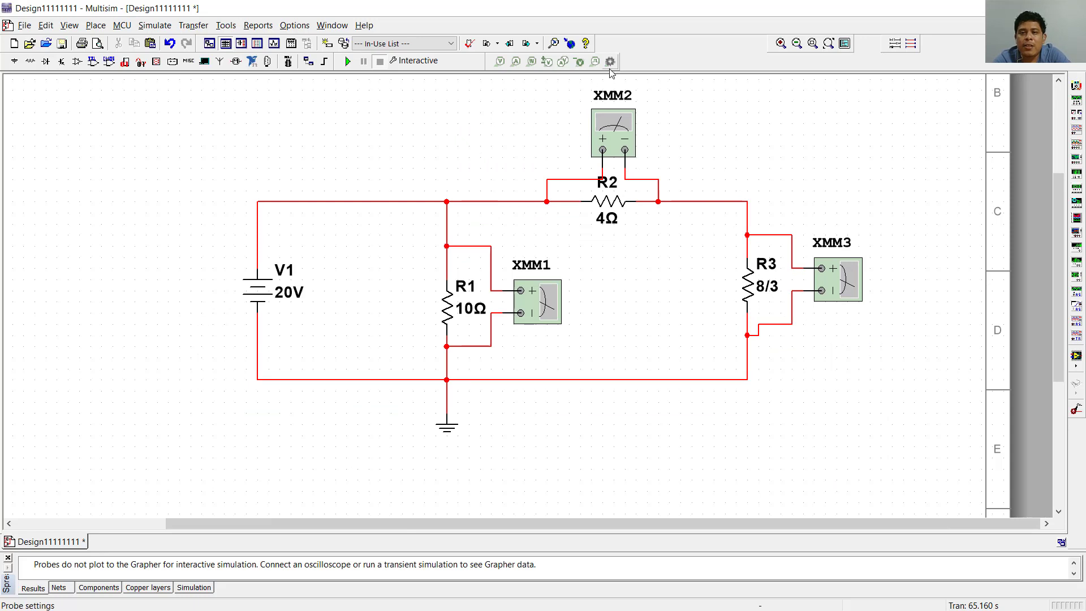
double_click(609, 133)
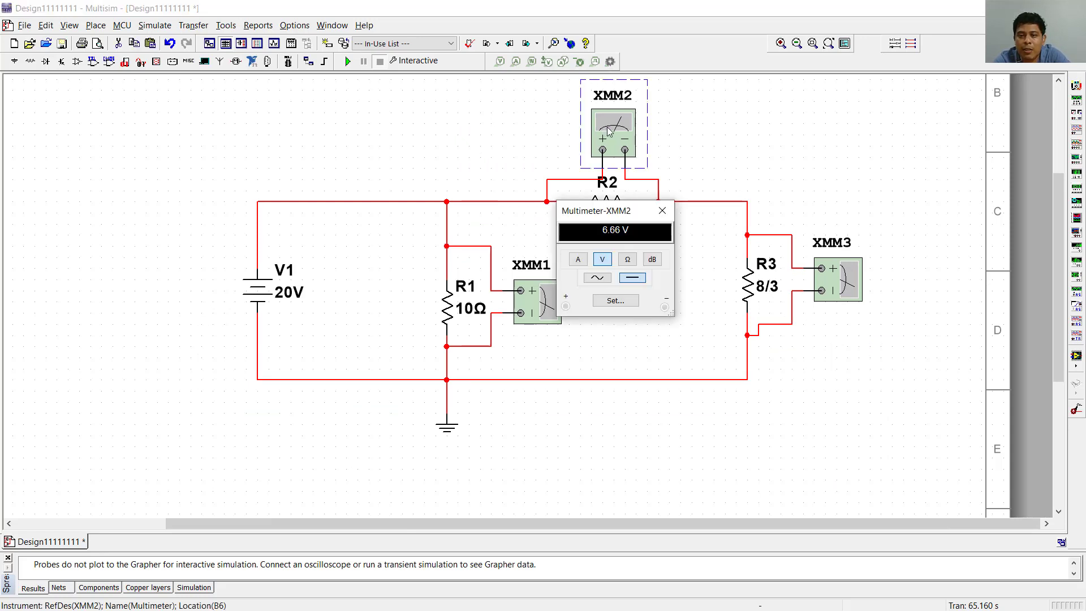
drag(622, 215, 731, 92)
double_click(553, 304)
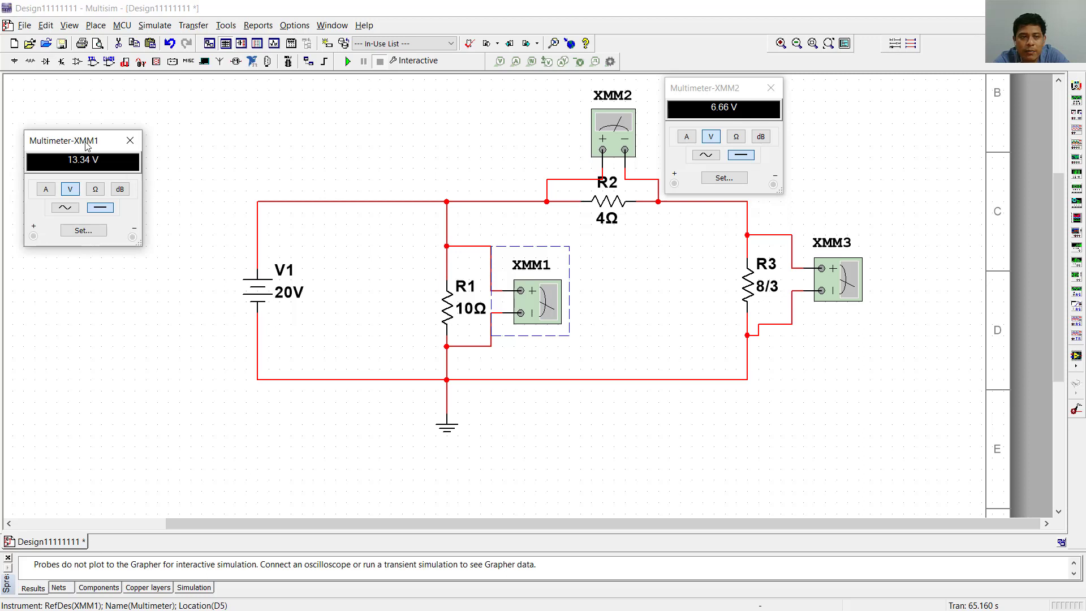
drag(95, 143, 379, 222)
double_click(856, 281)
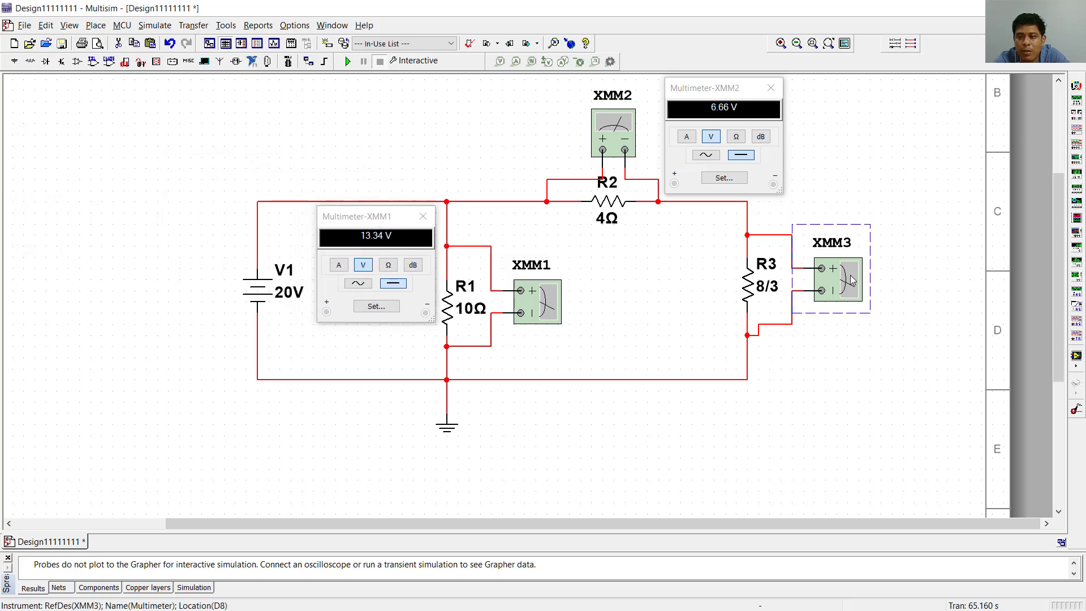
drag(860, 380, 859, 351)
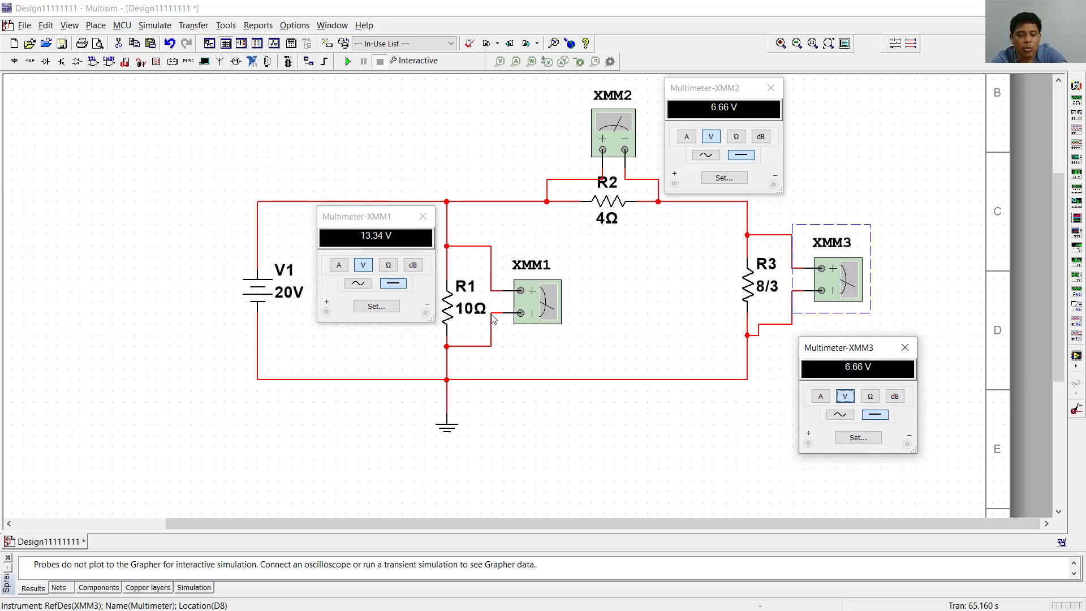
- Match the multimeters at R1, R2 and R3 with Va, Vb and Vc in the PowerPoint circuit, ending back in Multisim
key(alt+Tab)
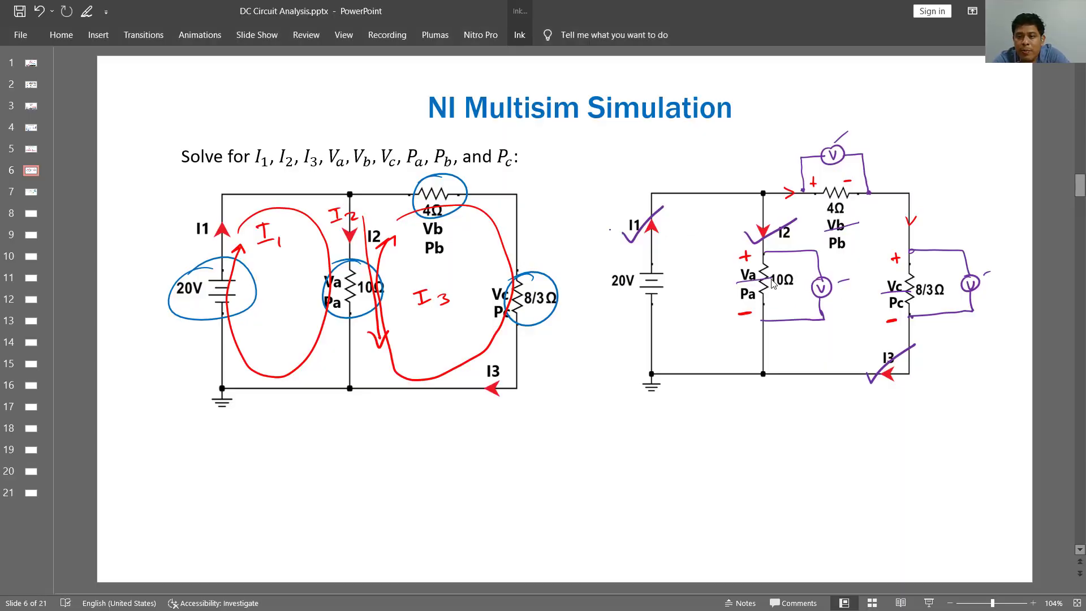
key(alt+Tab)
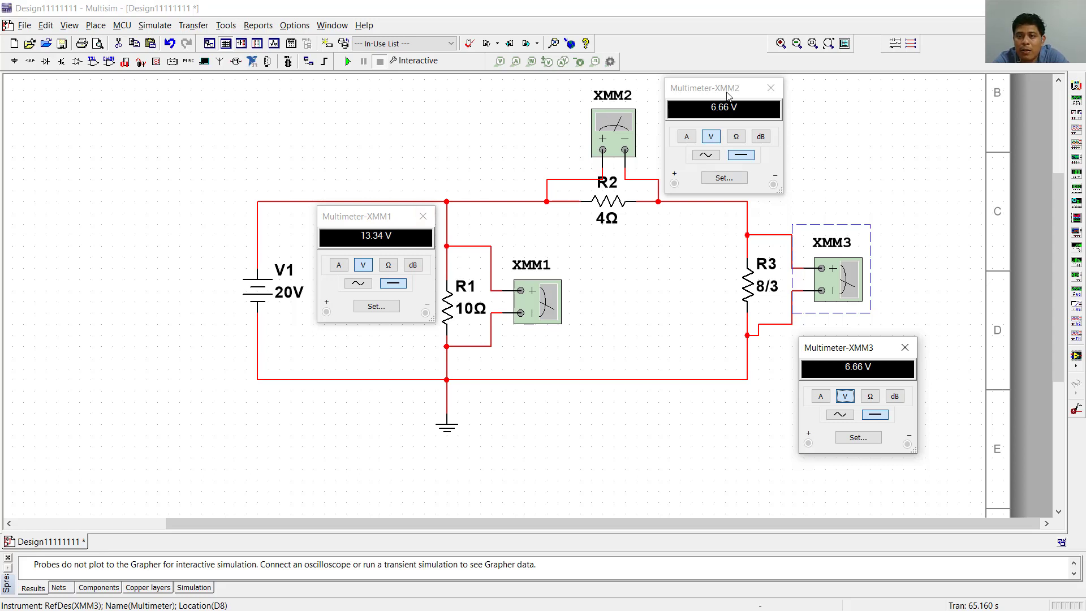
key(alt+Tab)
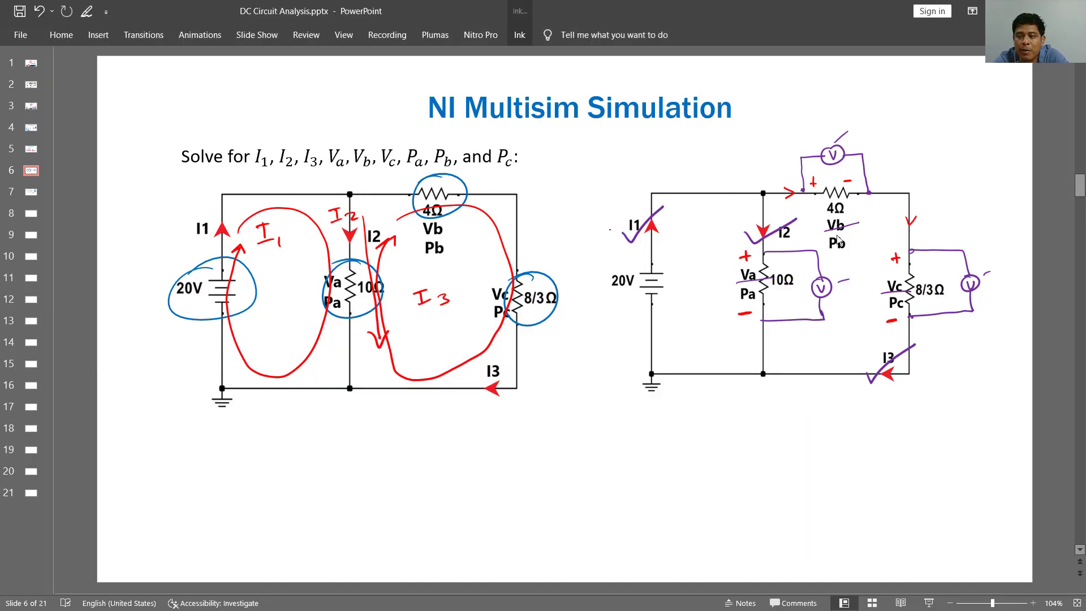
key(alt+Tab)
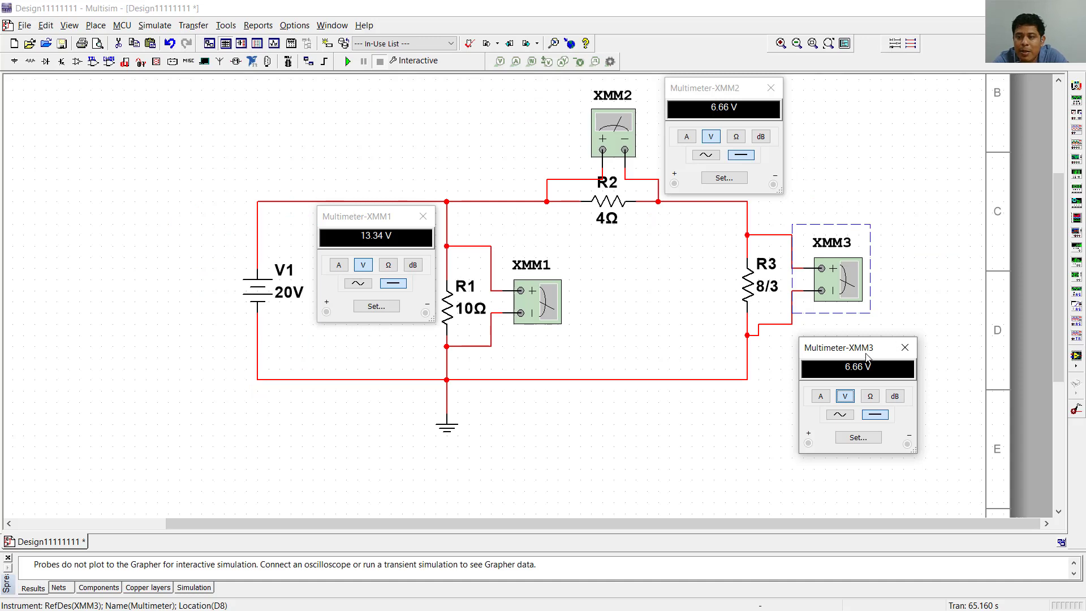
key(alt+Tab)
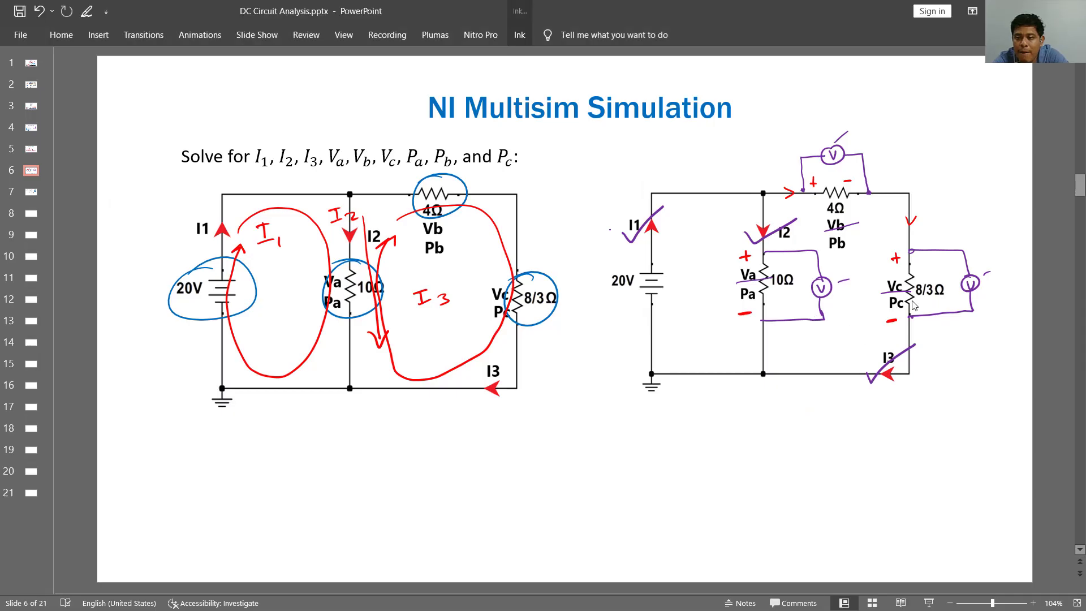
key(alt+Tab)
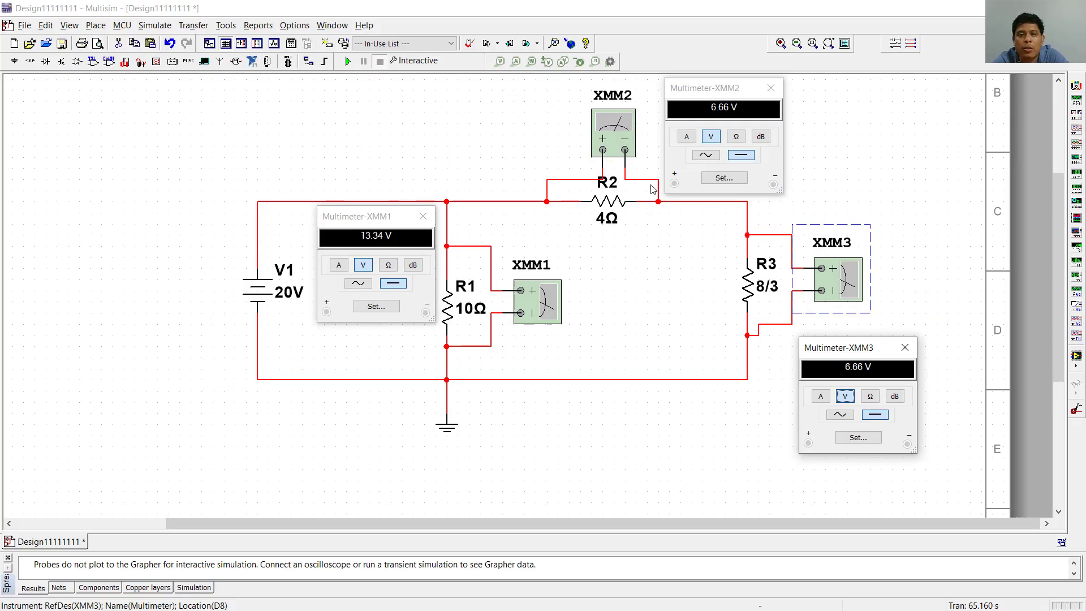
- Run the simulation and reposition the readouts, XMM1's between V1 and R1 and XMM3's just below its meter
click(347, 62)
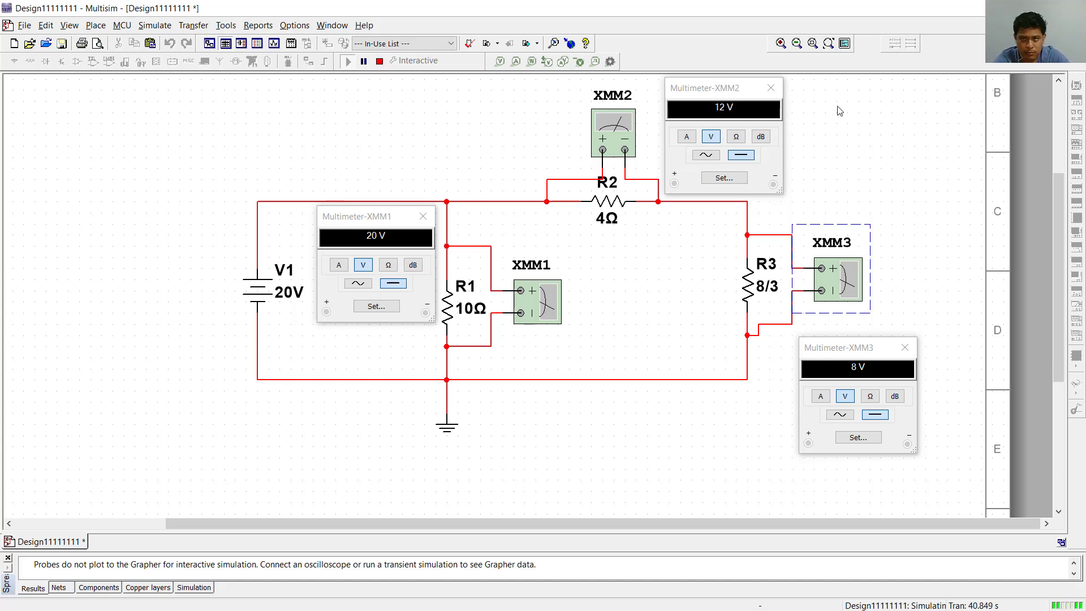
scroll(836, 110, up, 1)
scroll(839, 111, down, 1)
scroll(839, 111, down, 1)
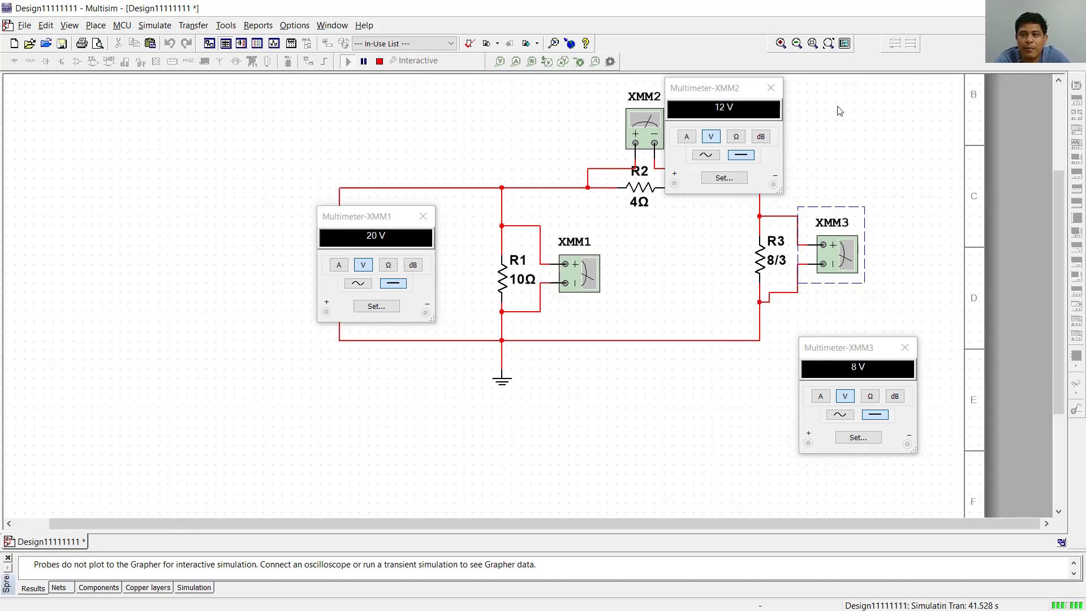
scroll(833, 90, up, 2)
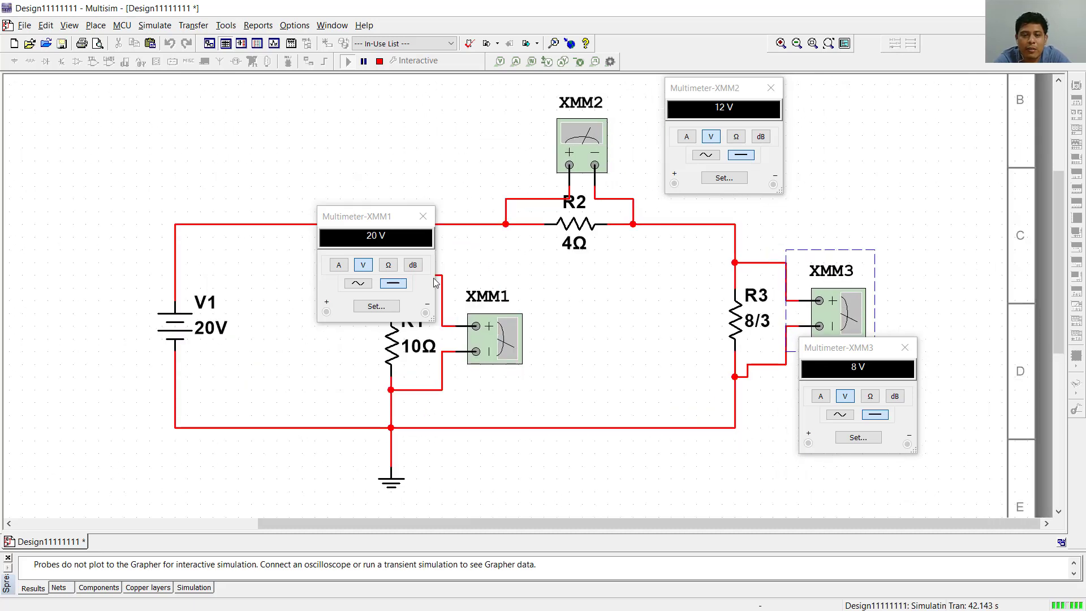
scroll(549, 272, down, 1)
drag(357, 217, 320, 212)
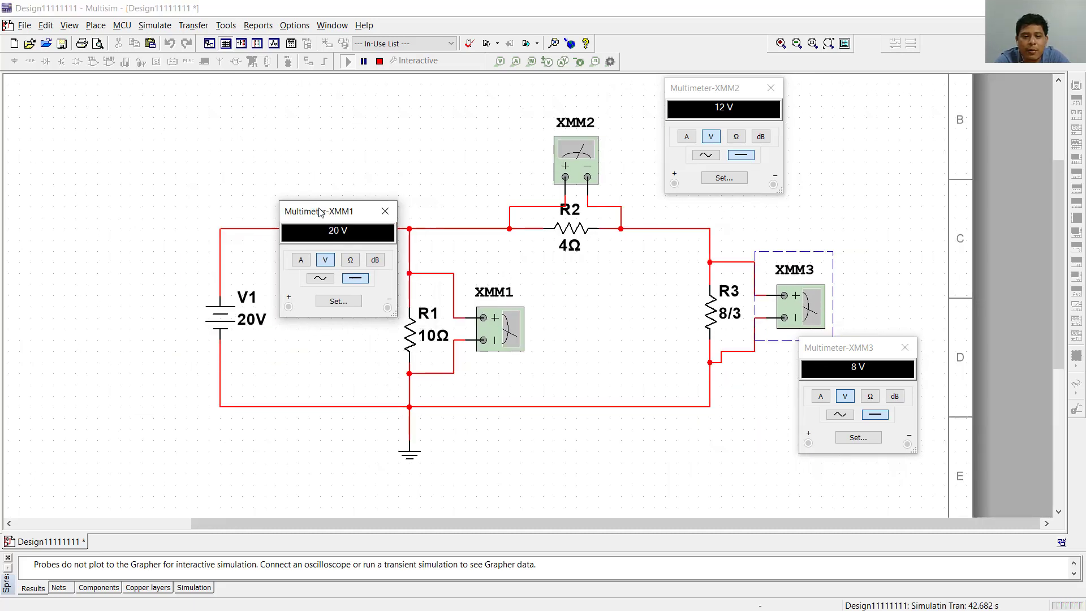
scroll(388, 121, up, 1)
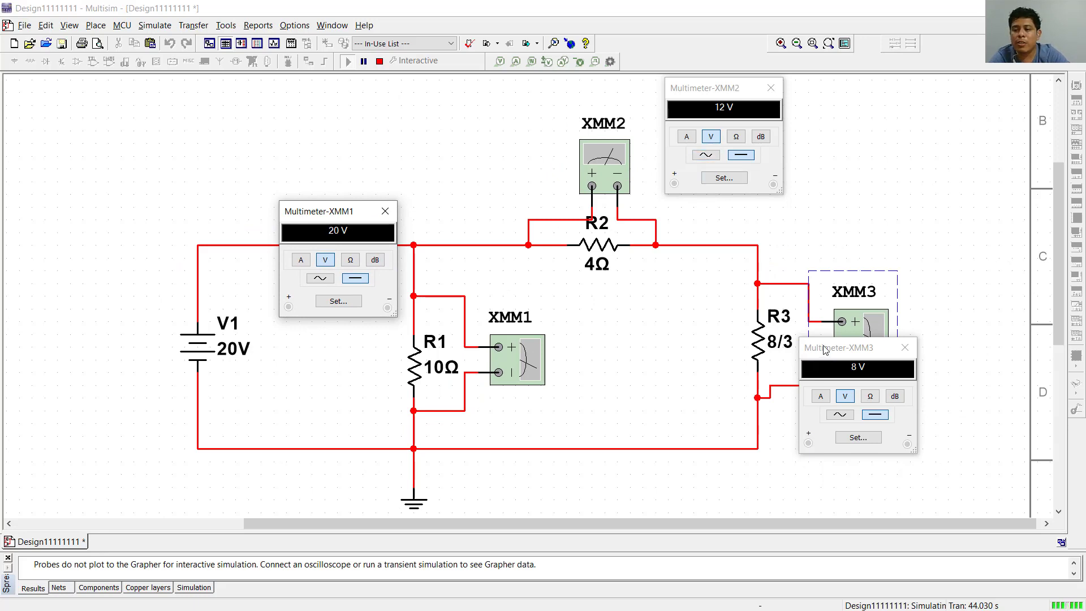
drag(824, 349, 795, 379)
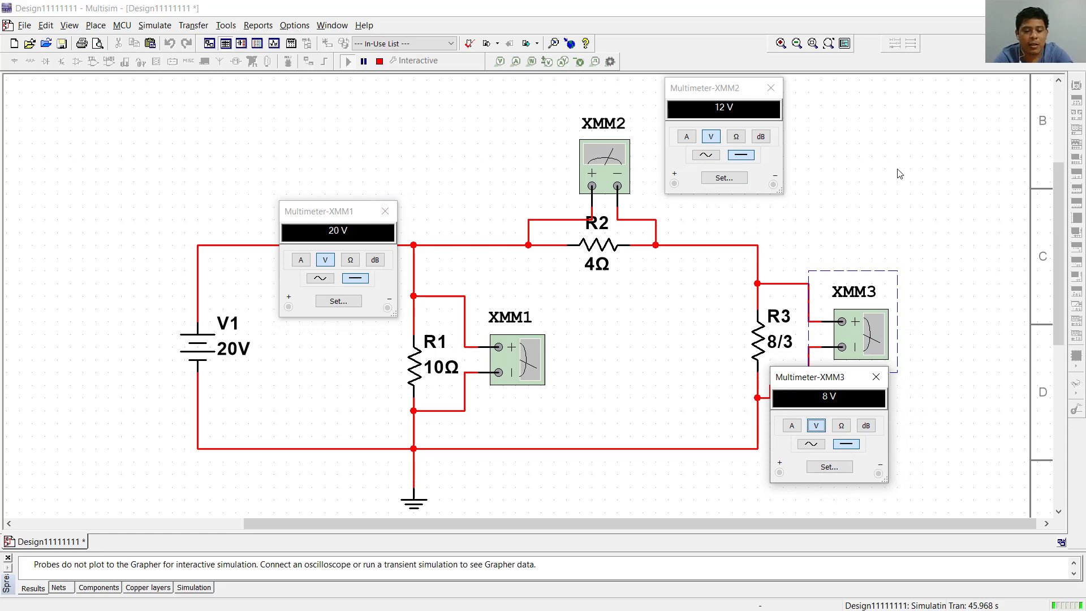
- Switch to PowerPoint and paste the screenshot of the simulated circuit onto blank slide 8
key(alt+Tab)
scroll(638, 323, down, 2)
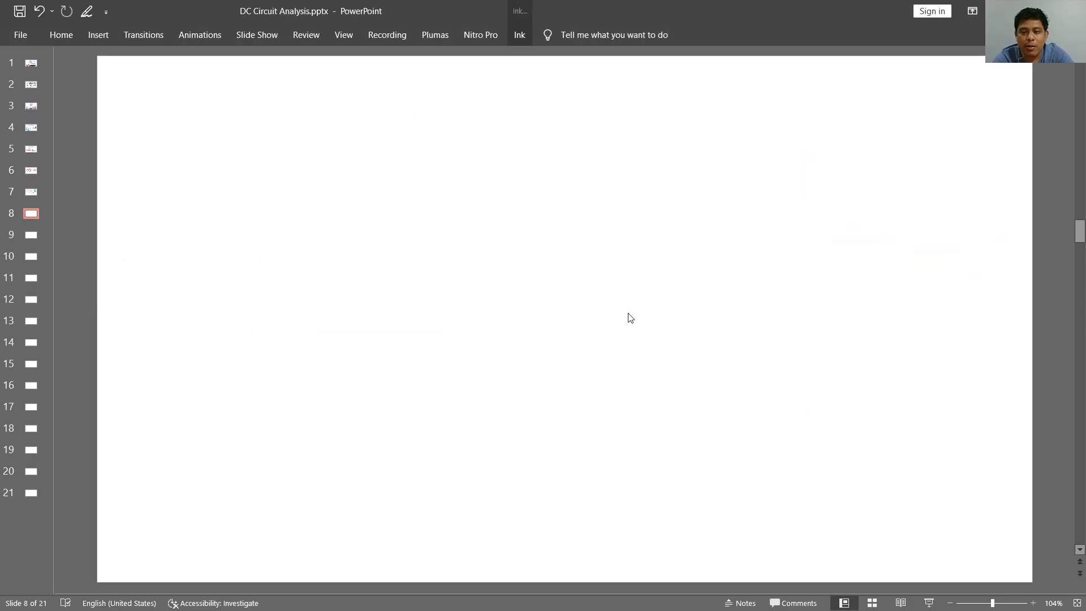
key(ctrl+v)
- Crop the screenshot to the circuit and its three multimeter readouts, and move it towards the slide's left side
right_click(553, 290)
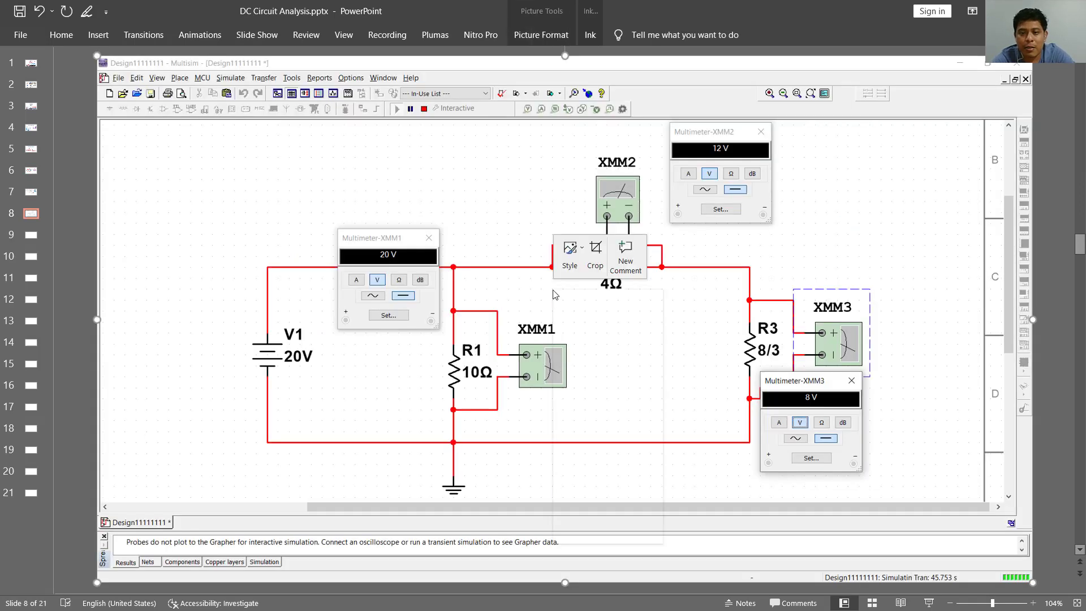
click(595, 254)
drag(565, 59, 558, 123)
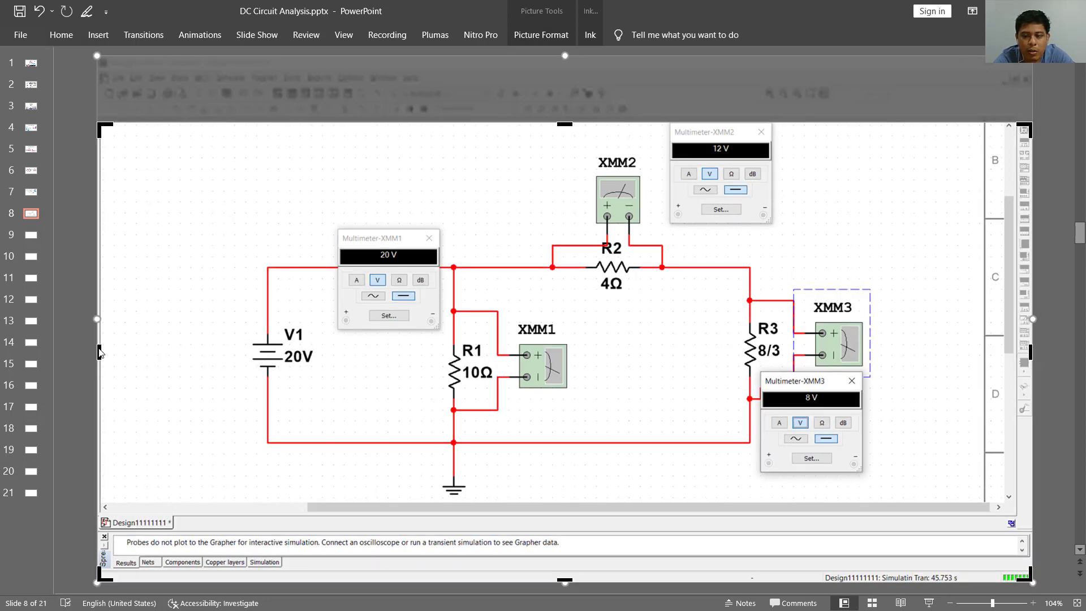
drag(105, 352, 250, 348)
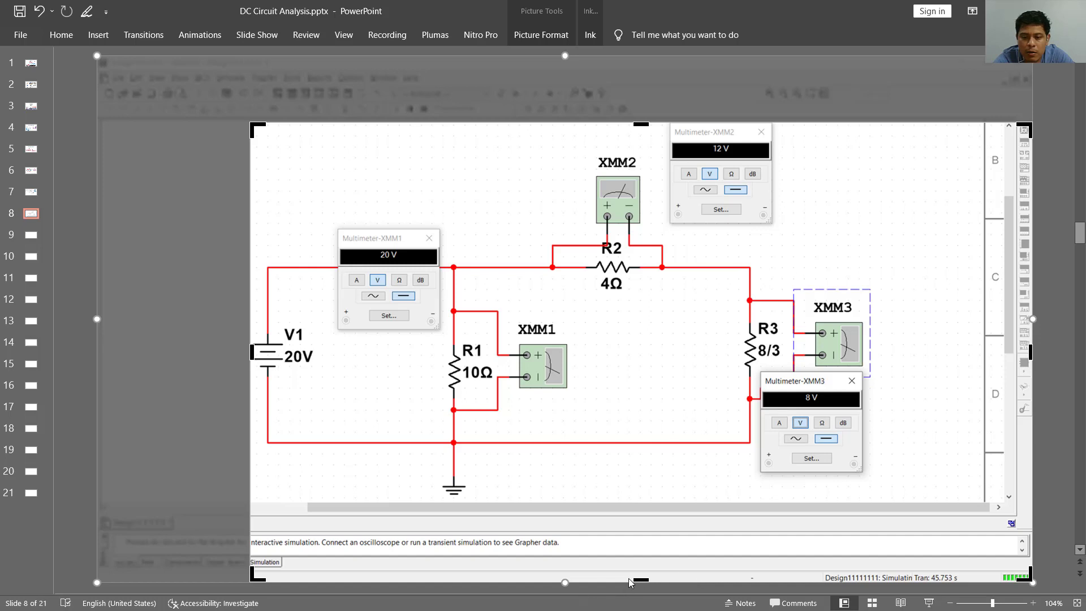
drag(635, 583, 634, 497)
drag(1030, 314, 873, 319)
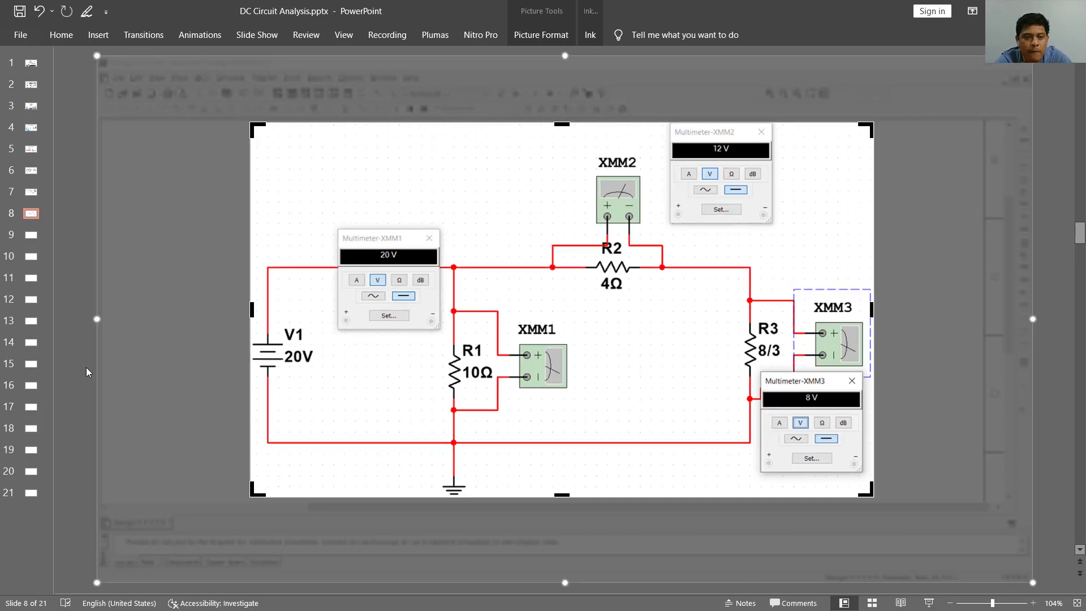
click(87, 369)
drag(589, 337, 470, 323)
click(889, 233)
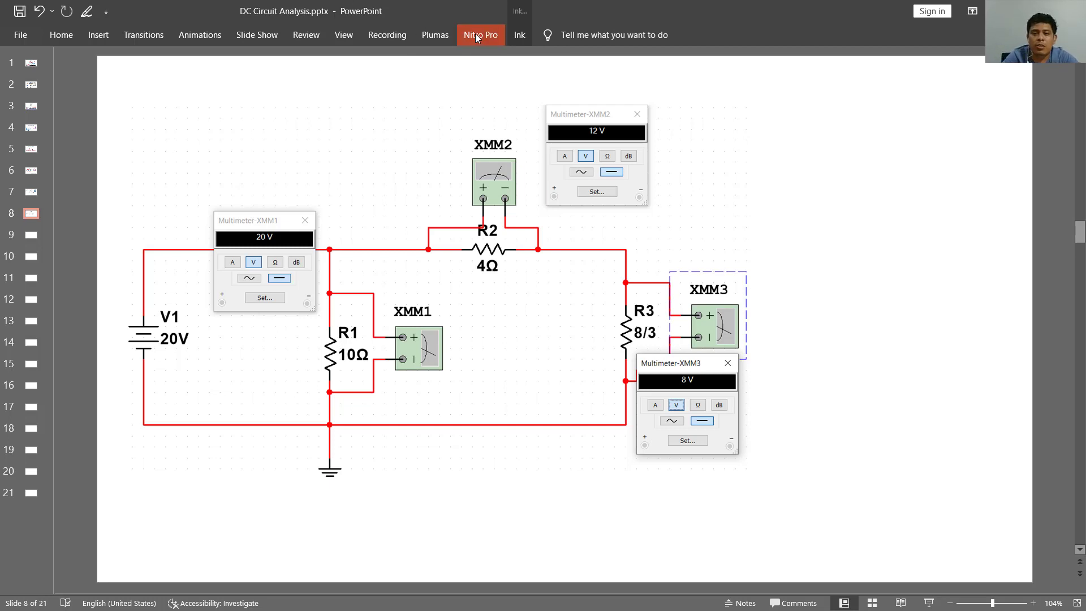
- Set the ink colour to blue and handwrite "Va = 20V" in the blank area to the right of the circuit
click(517, 33)
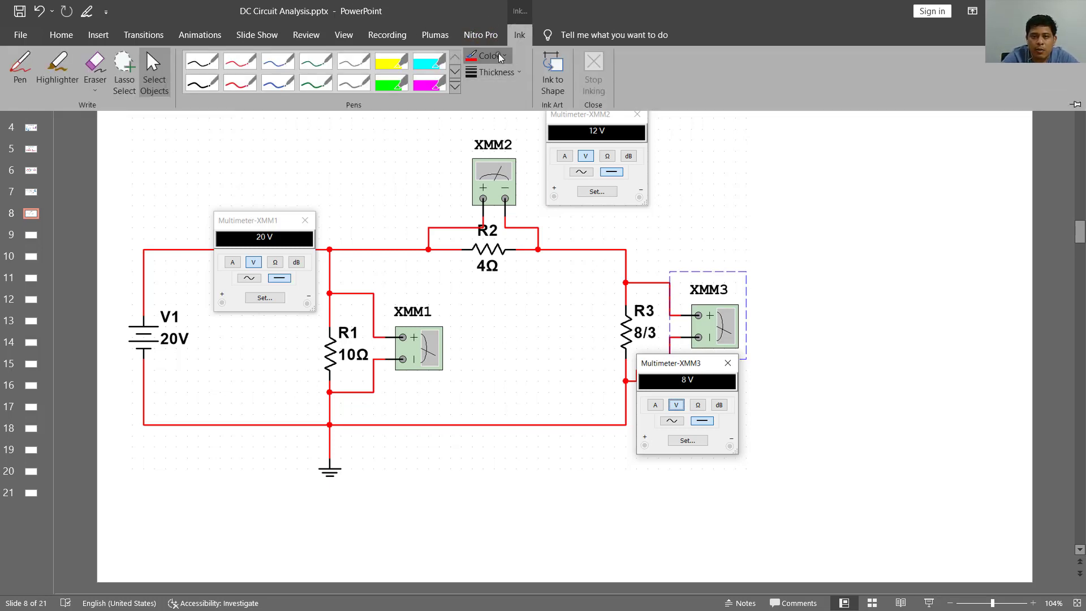
click(486, 56)
click(549, 165)
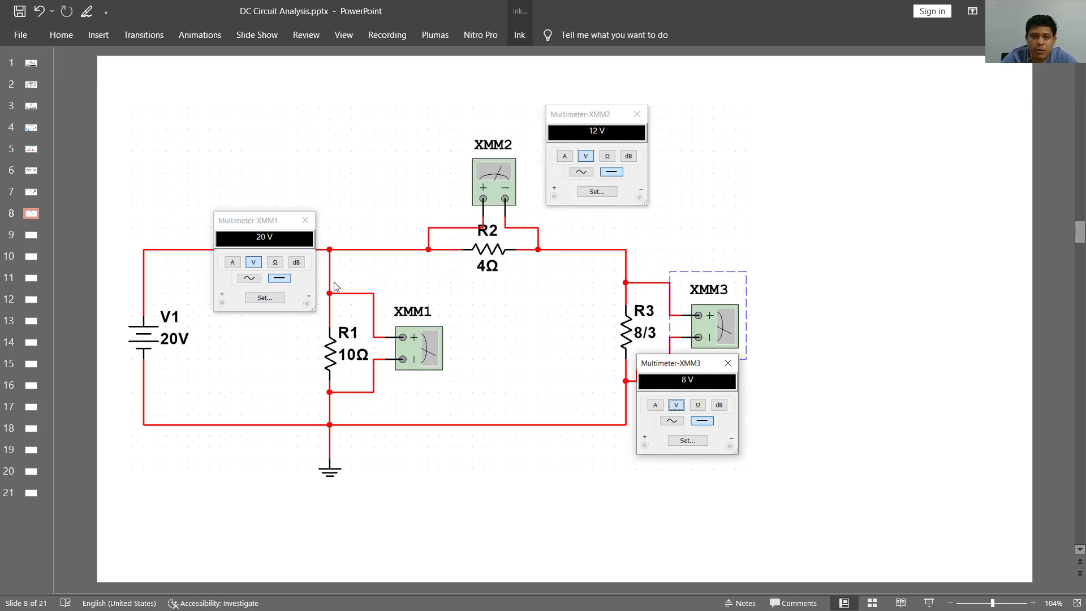
mouse_move(780, 120)
mouse_down()
mouse_move(798, 117)
mouse_move(819, 148)
mouse_move(838, 131)
mouse_move(839, 141)
mouse_up()
drag(851, 128, 867, 145)
mouse_move(880, 130)
mouse_down()
mouse_move(871, 137)
mouse_move(901, 125)
mouse_up()
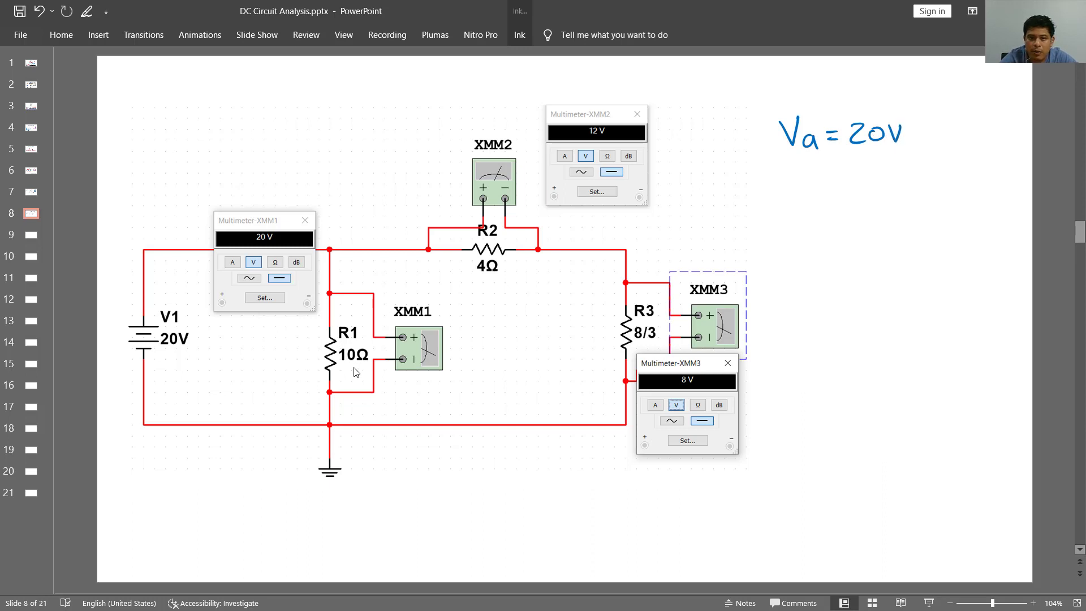
- Label R1 as Va, R2 as Vb and R3 as Vc in blue ink beside the resistors
drag(289, 347, 318, 365)
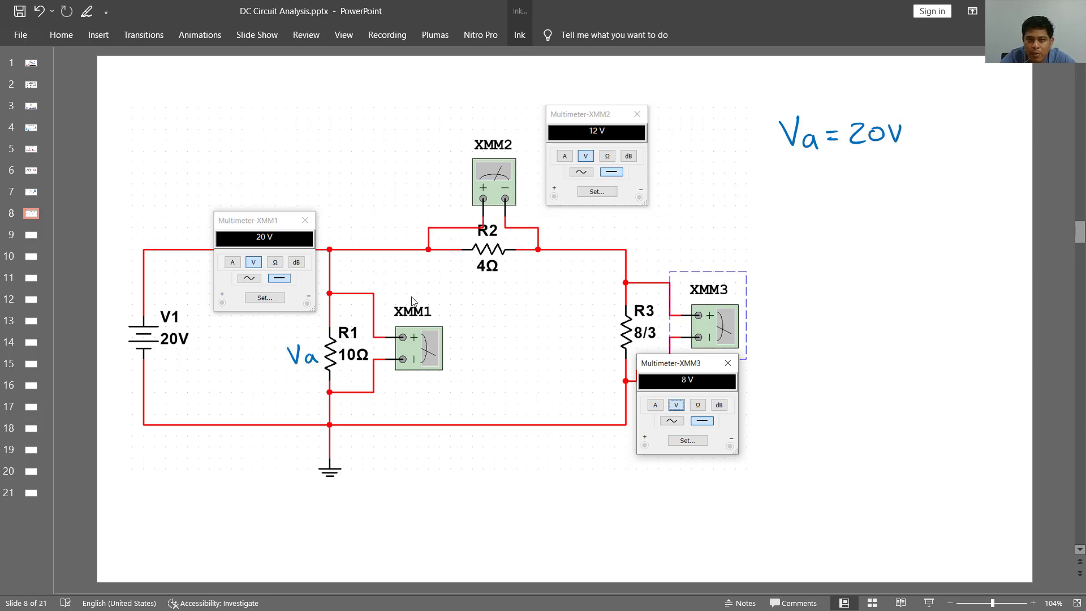
mouse_move(512, 263)
mouse_down()
mouse_move(528, 262)
mouse_move(537, 281)
mouse_up()
mouse_move(573, 338)
mouse_down()
mouse_move(592, 339)
mouse_move(611, 364)
mouse_up()
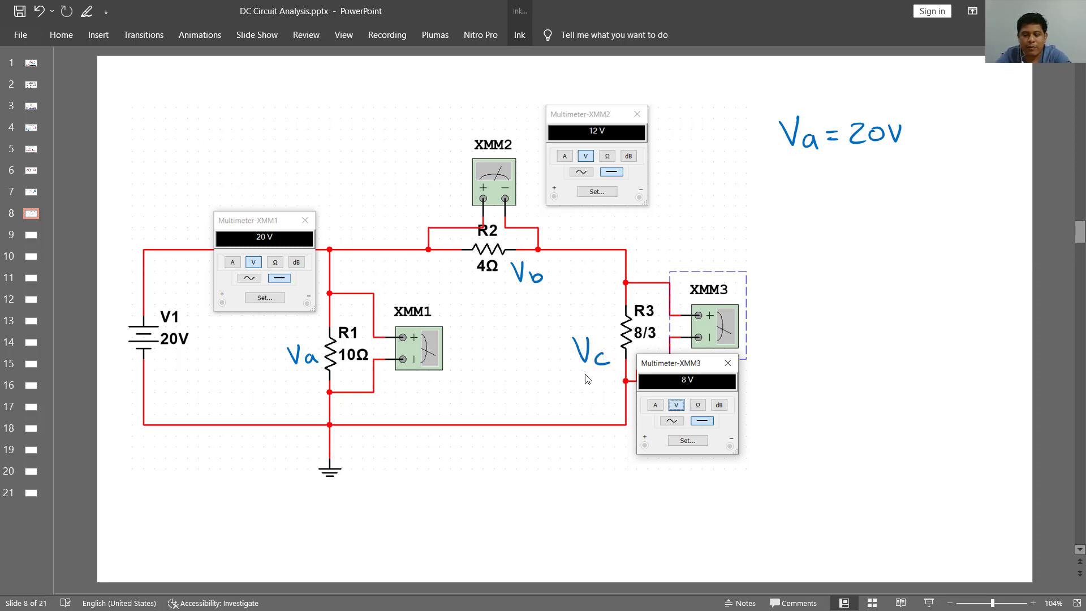
- Check the resistor voltage labels against the circuit on slide 6 and the Multisim readouts, ending back on slide 8
key(Page_Up)
key(Page_Up)
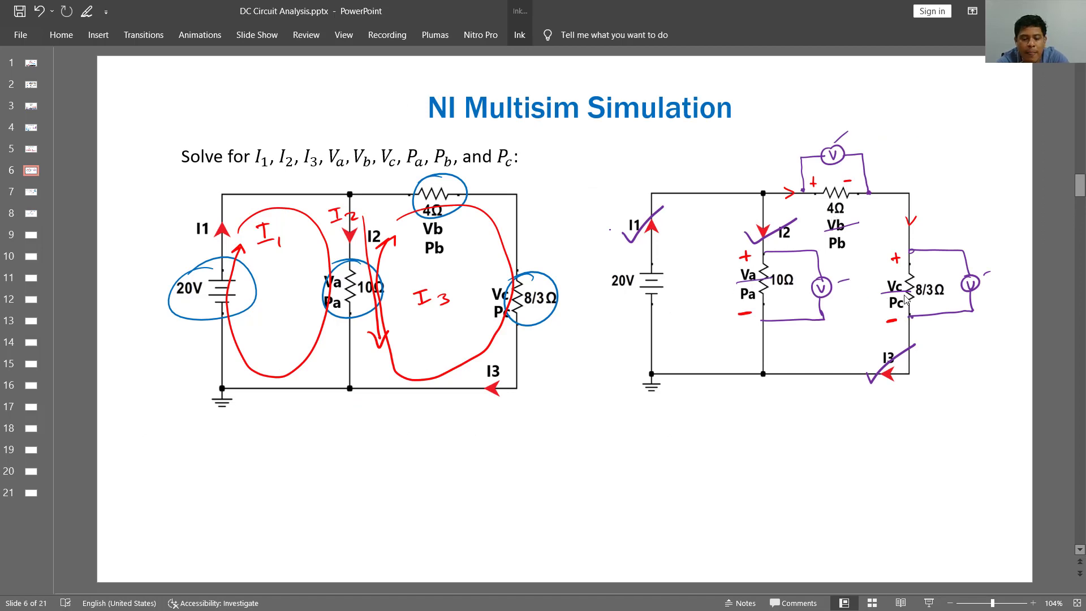
key(alt+Tab)
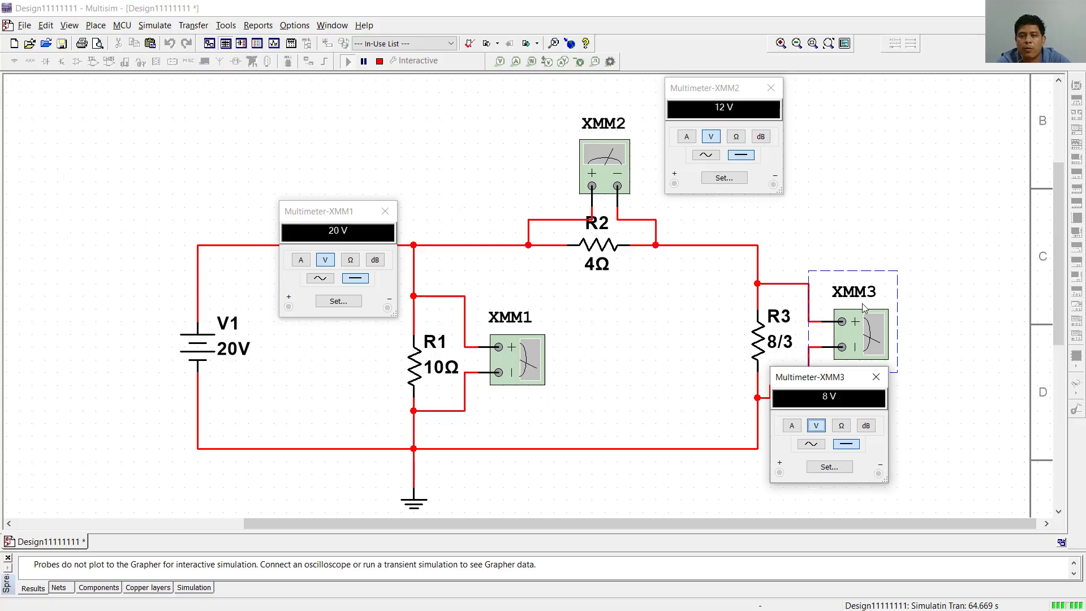
key(alt+Tab)
key(Page_Down)
key(Page_Down)
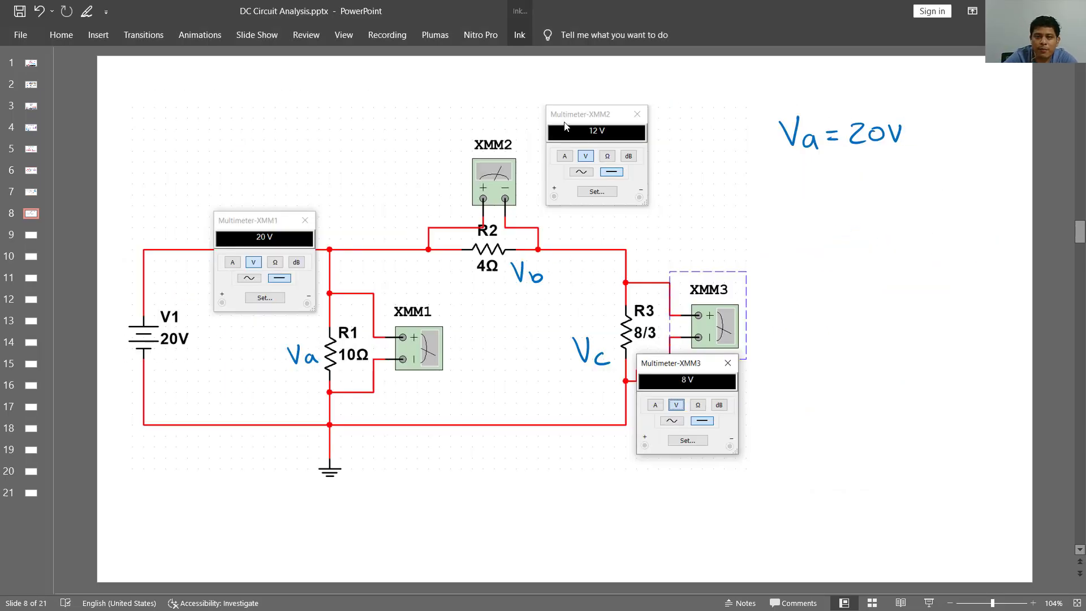
- Handwrite "Vb = 12V" and "Vc = 8V" with the blue pen below the Va value on slide 8
click(518, 37)
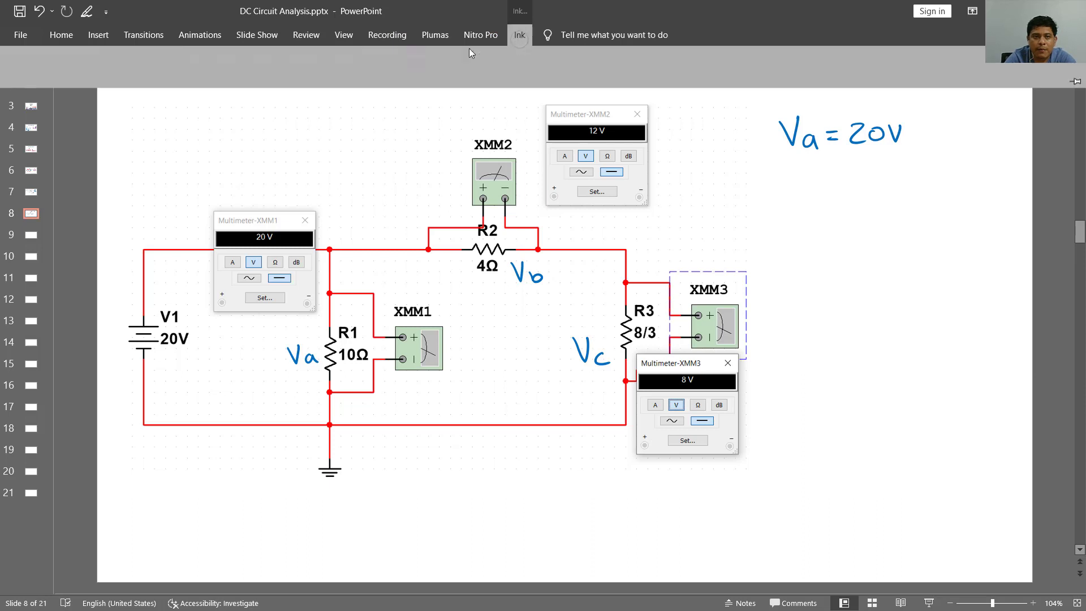
click(20, 65)
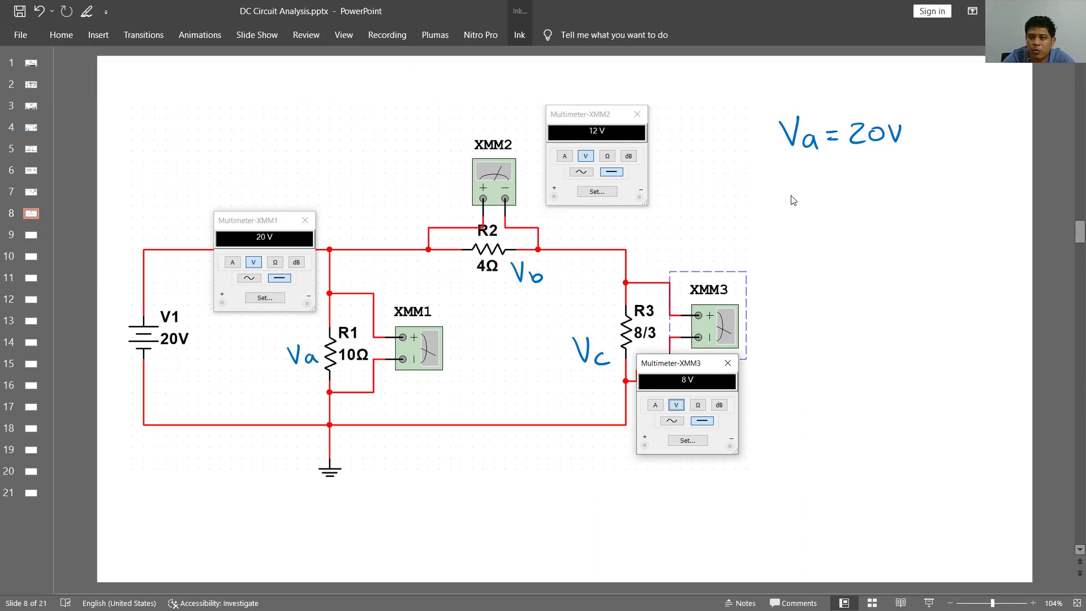
mouse_move(789, 187)
mouse_down()
mouse_move(826, 215)
mouse_move(895, 210)
mouse_up()
drag(897, 194, 909, 193)
mouse_move(800, 256)
mouse_down()
mouse_move(807, 276)
mouse_move(814, 256)
mouse_up()
drag(827, 270, 833, 280)
mouse_move(844, 267)
mouse_down()
mouse_move(890, 270)
mouse_move(882, 260)
mouse_up()
drag(897, 260, 910, 260)
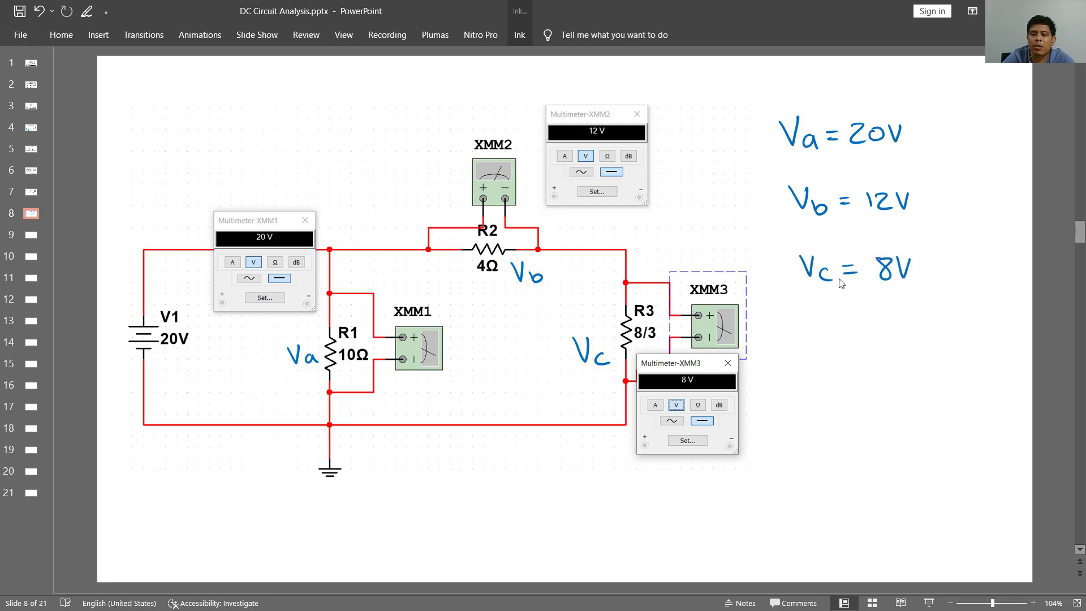
- On slide 6, tick off Va, Vb and Vc in blue ink on the circuit with the voltmeter sketches
scroll(822, 274, up, 2)
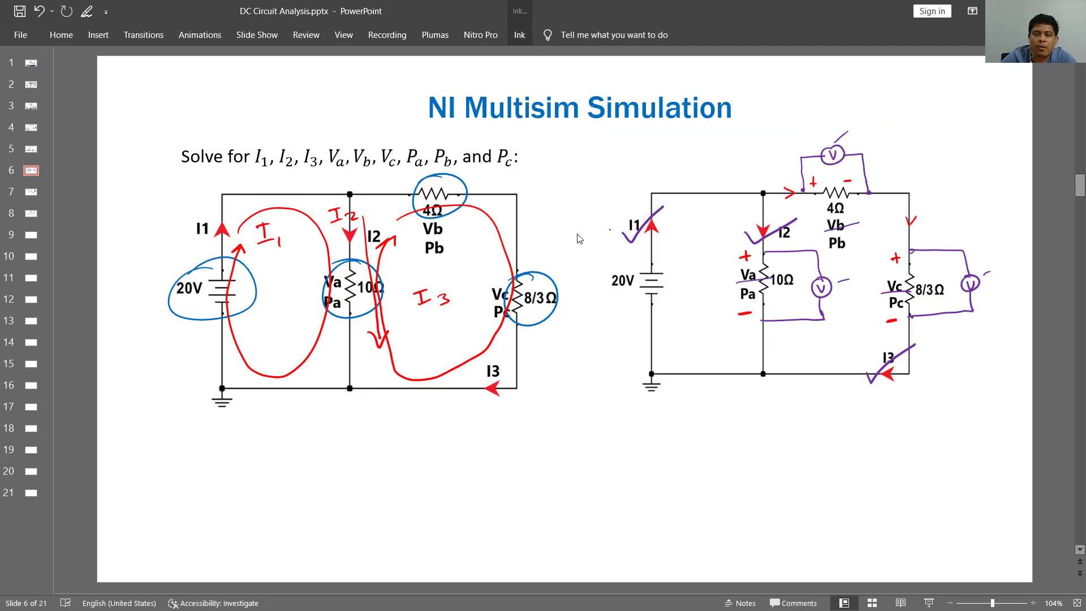
click(520, 35)
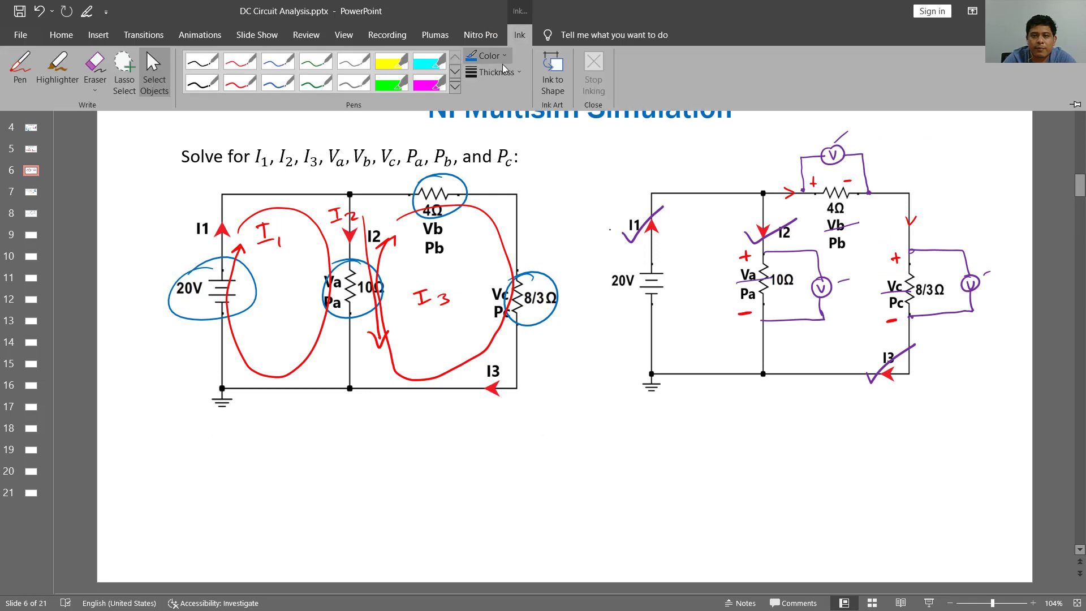
click(491, 55)
click(729, 282)
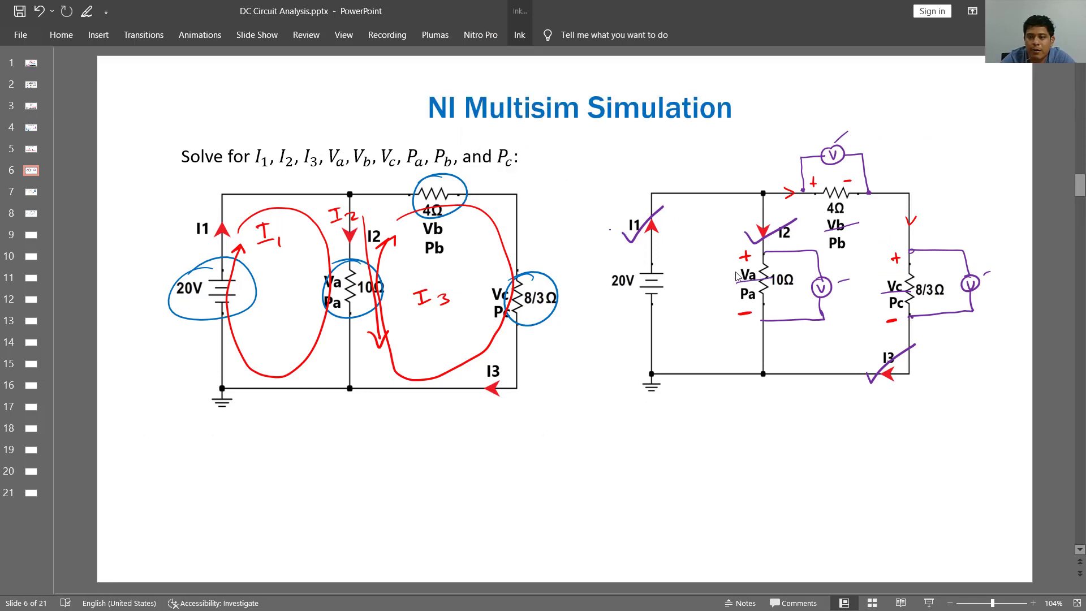
click(520, 35)
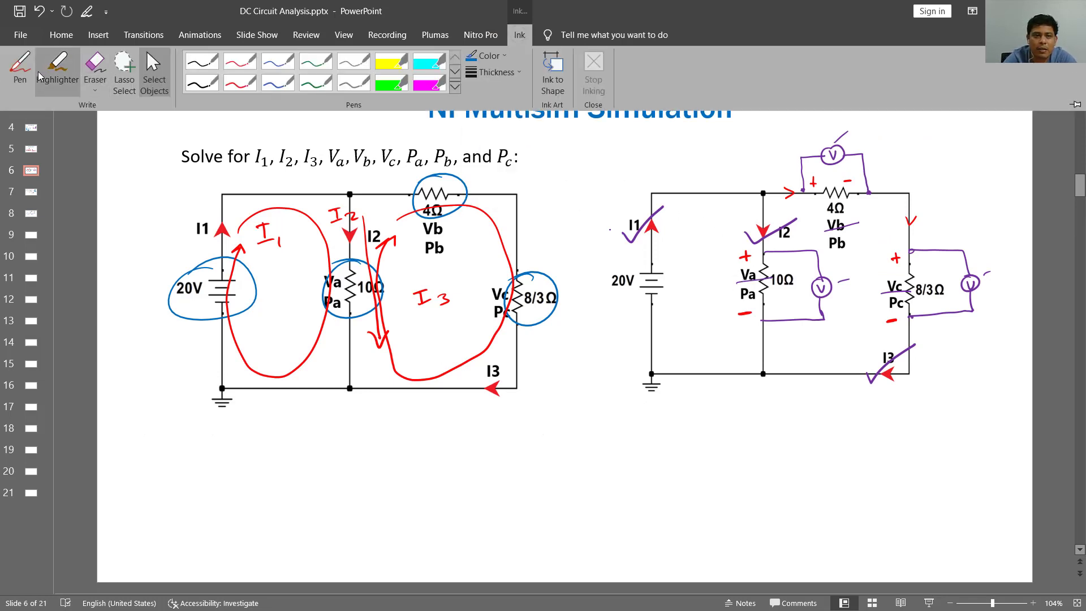
click(20, 65)
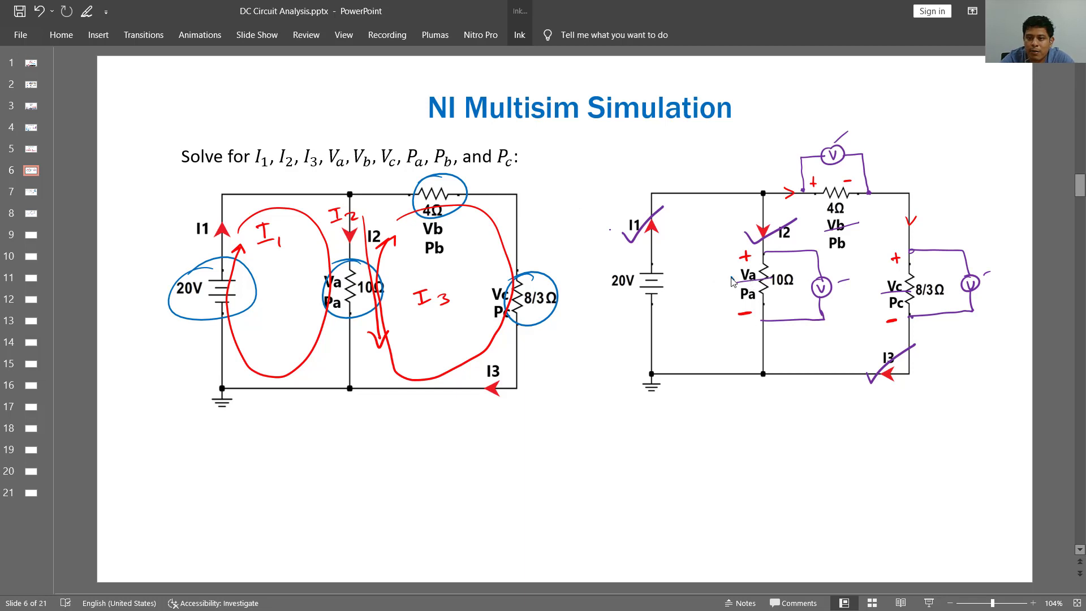
drag(731, 282, 774, 264)
drag(822, 227, 867, 214)
drag(878, 292, 926, 276)
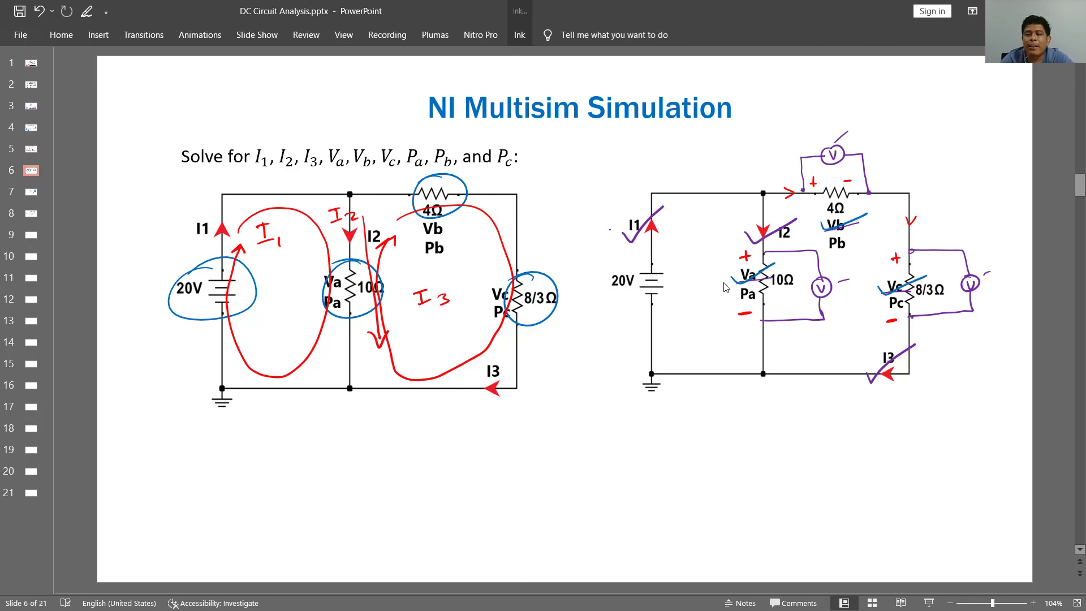
- Switch the ink to green, circle Pa, Pb and Pc on the voltmeter circuit, and outline the "Solve for" statement
click(519, 35)
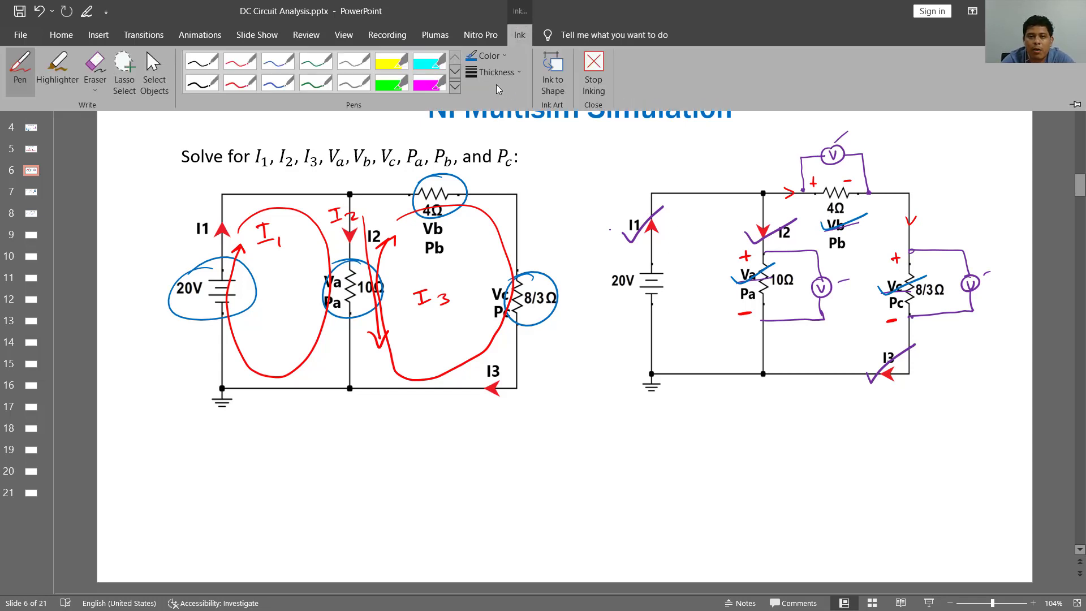
click(503, 58)
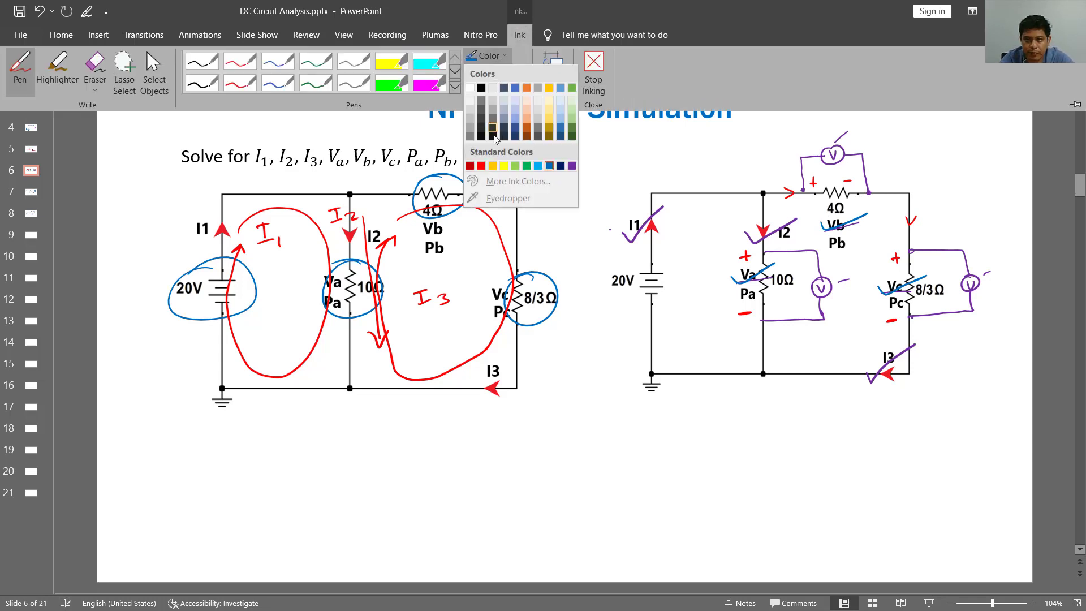
click(531, 163)
drag(758, 288, 762, 291)
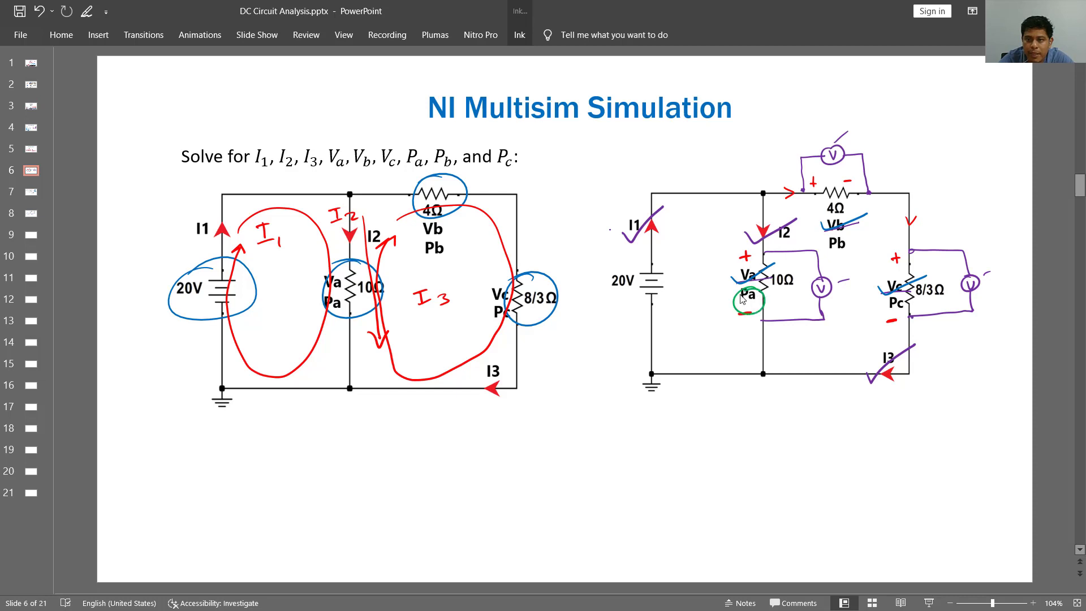
drag(848, 236, 846, 238)
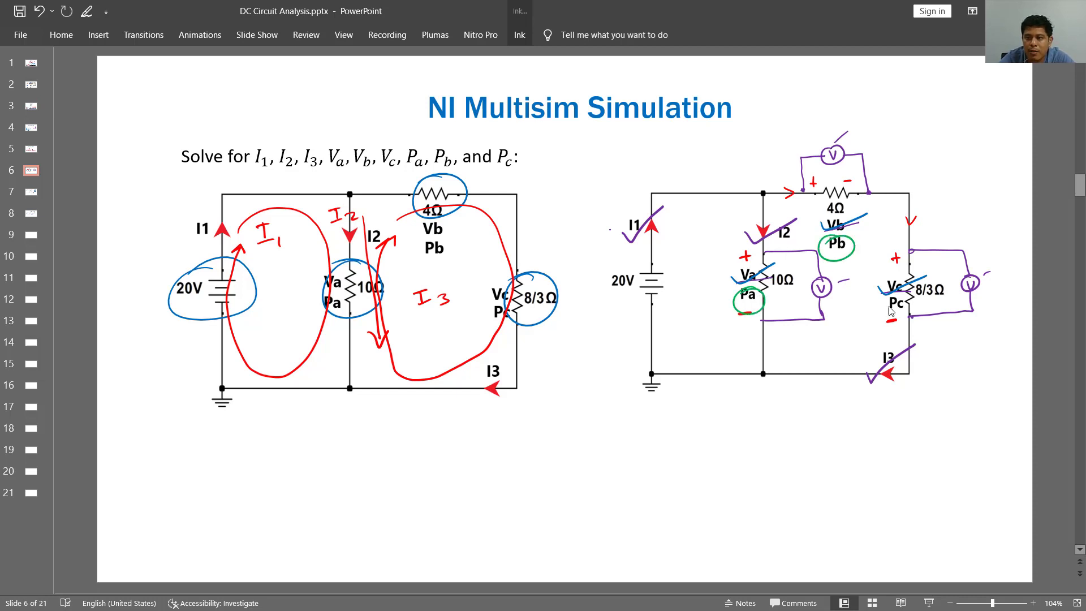
mouse_move(903, 296)
mouse_down()
mouse_move(910, 310)
mouse_move(890, 317)
mouse_up()
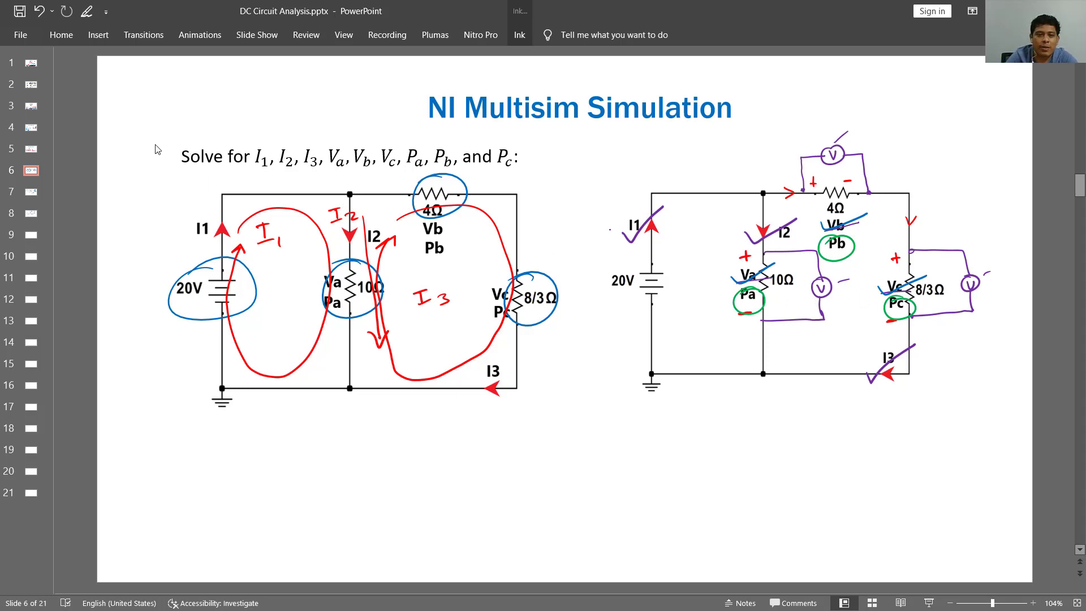
mouse_move(175, 135)
mouse_down()
mouse_move(173, 159)
mouse_move(245, 175)
mouse_move(530, 177)
mouse_move(523, 134)
mouse_move(174, 139)
mouse_up()
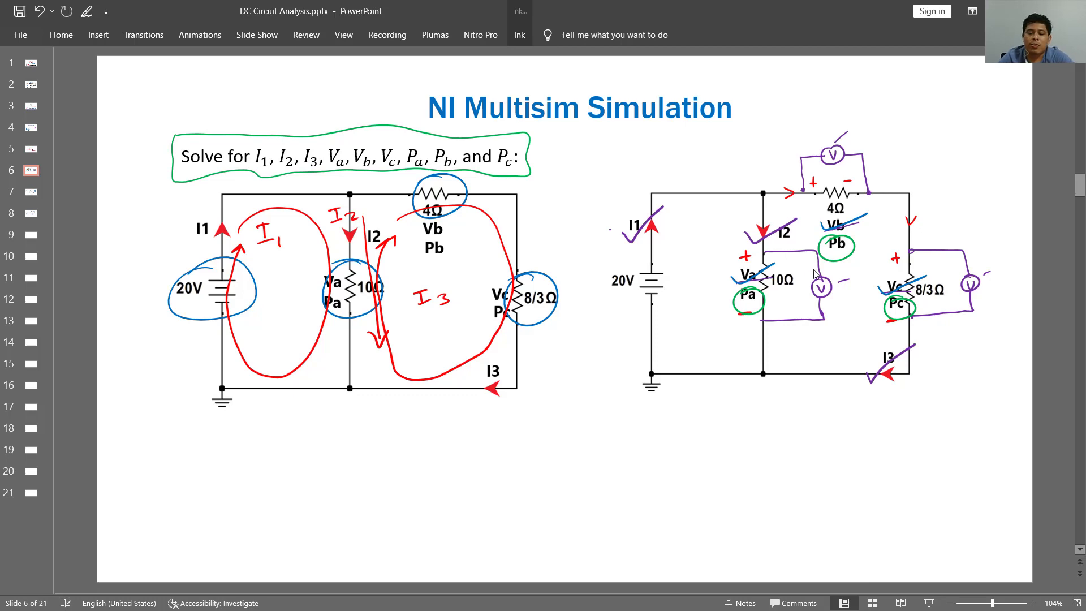
- Switch to Multisim and close the XMM1, XMM2 and XMM3 multimeter readout windows
key(alt+Tab)
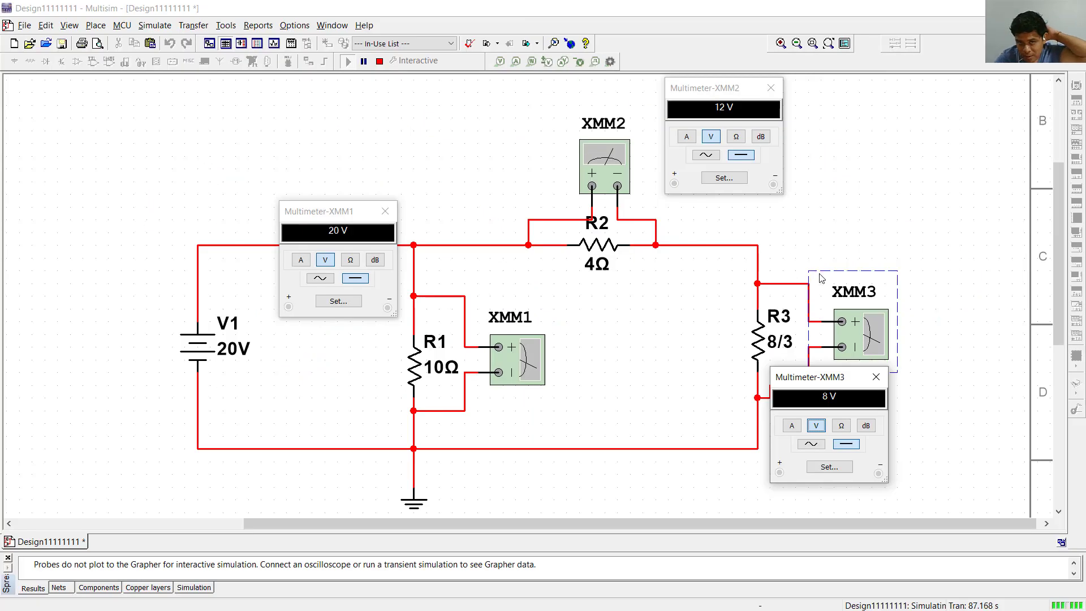
click(385, 211)
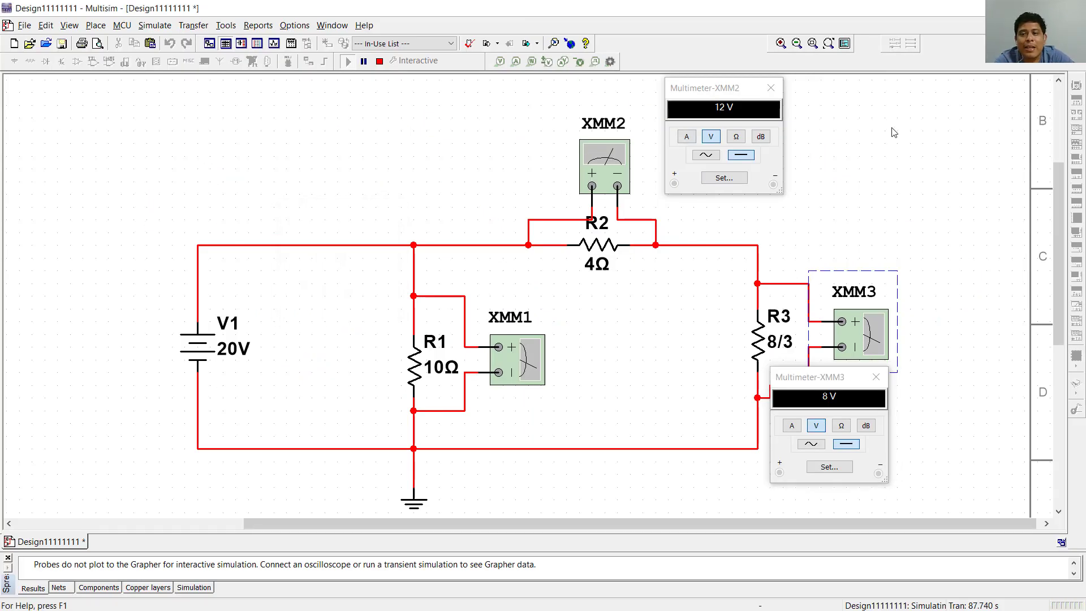
click(771, 89)
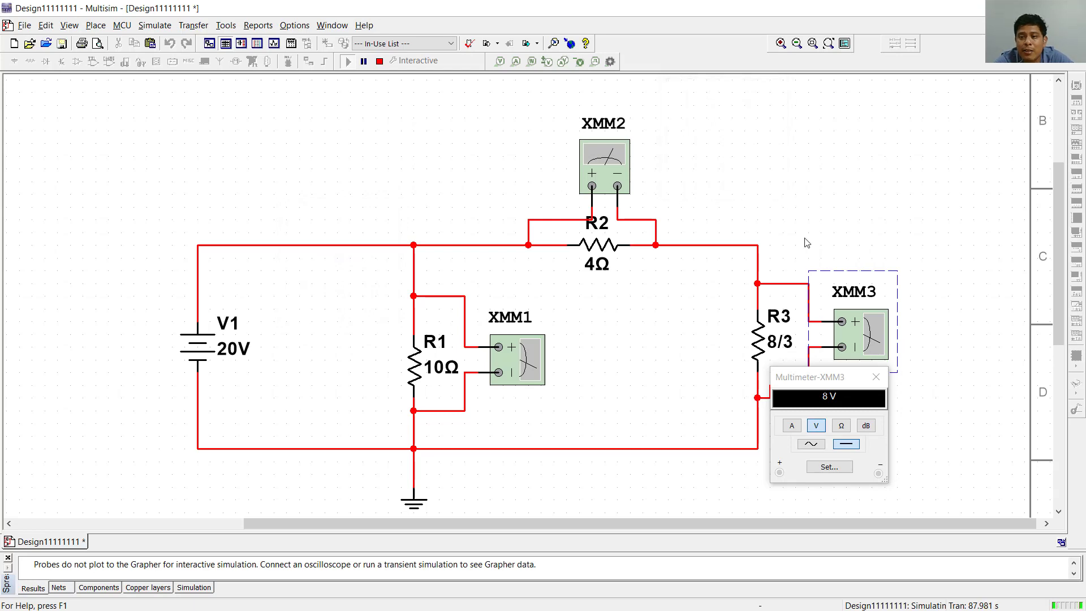
click(876, 377)
key(alt+Tab)
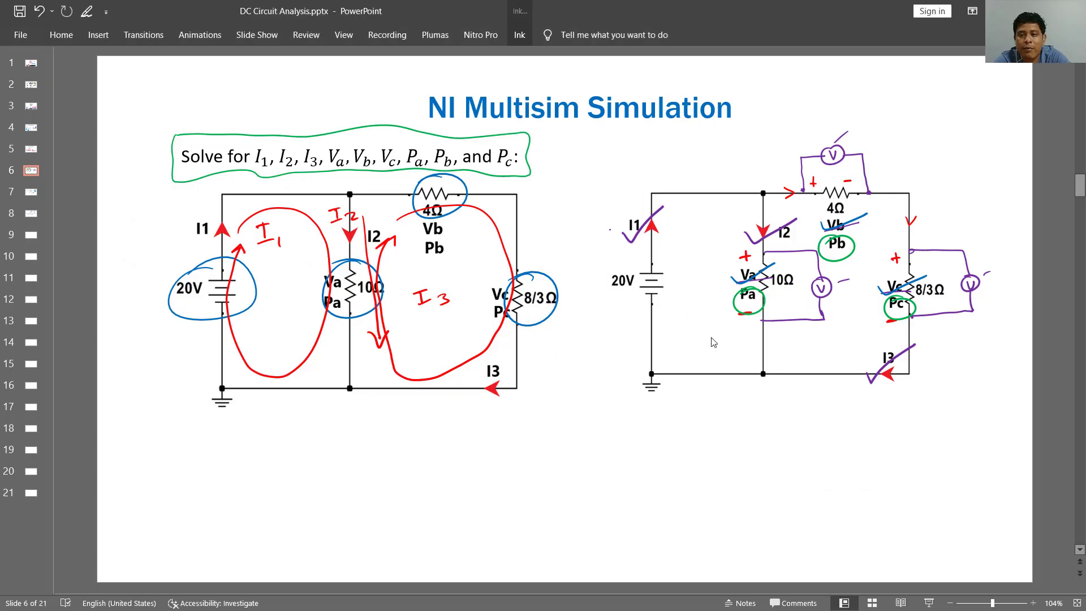
scroll(713, 342, down, 1)
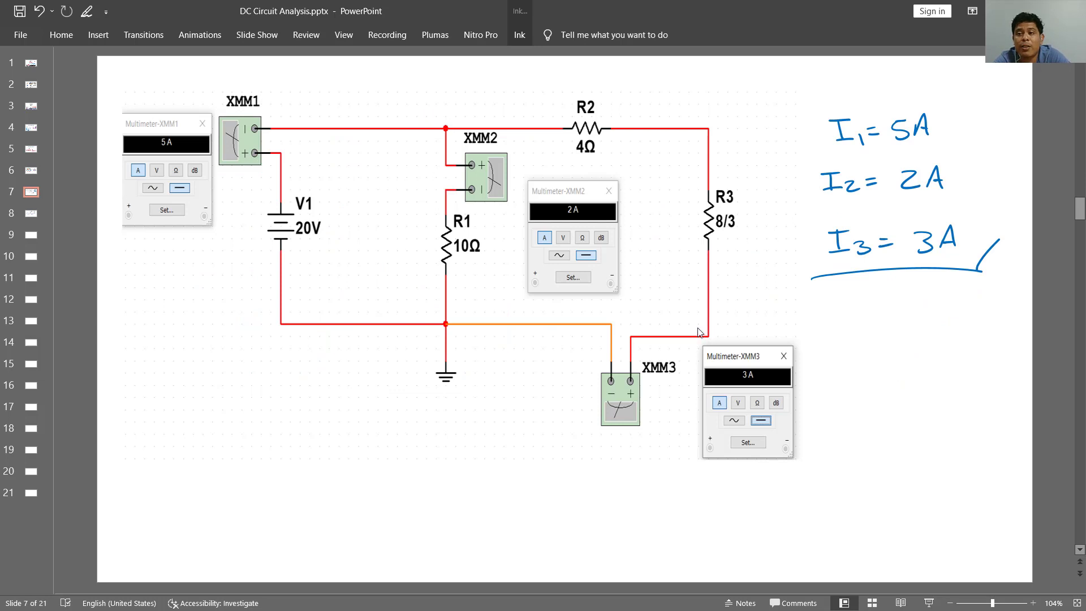
scroll(858, 214, down, 1)
scroll(843, 217, down, 1)
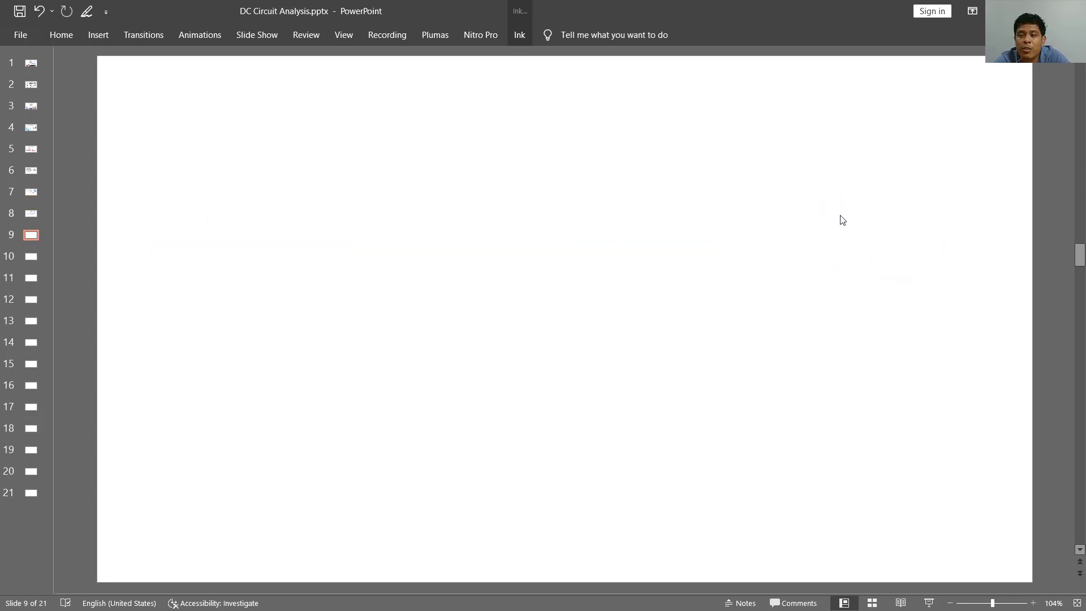
scroll(840, 224, up, 1)
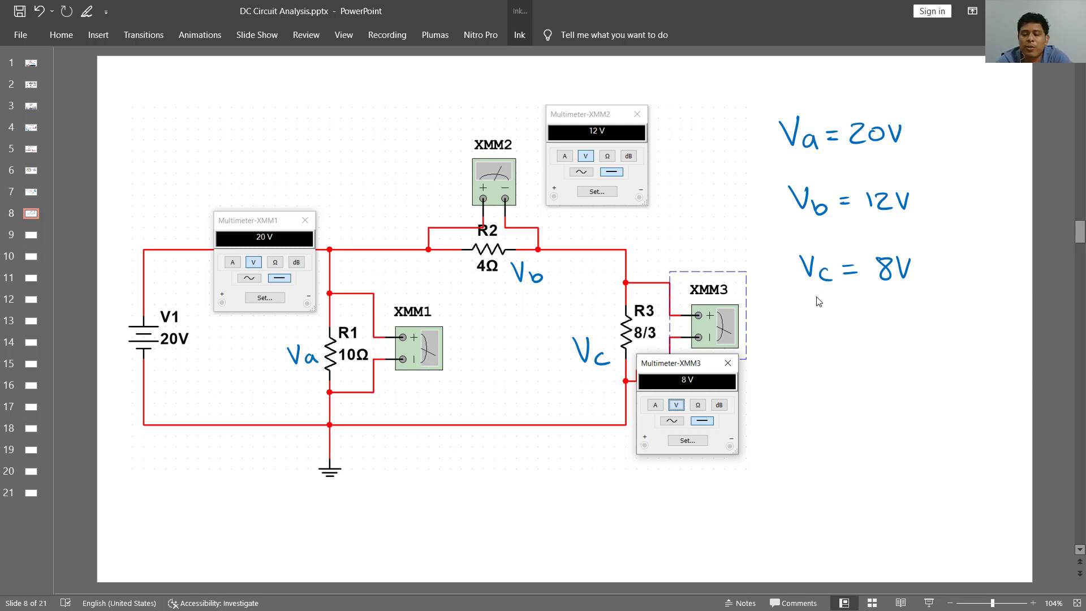
- In Multisim, stop the simulation and delete multimeters XMM1, XMM2 and XMM3 from the circuit
key(alt+Tab)
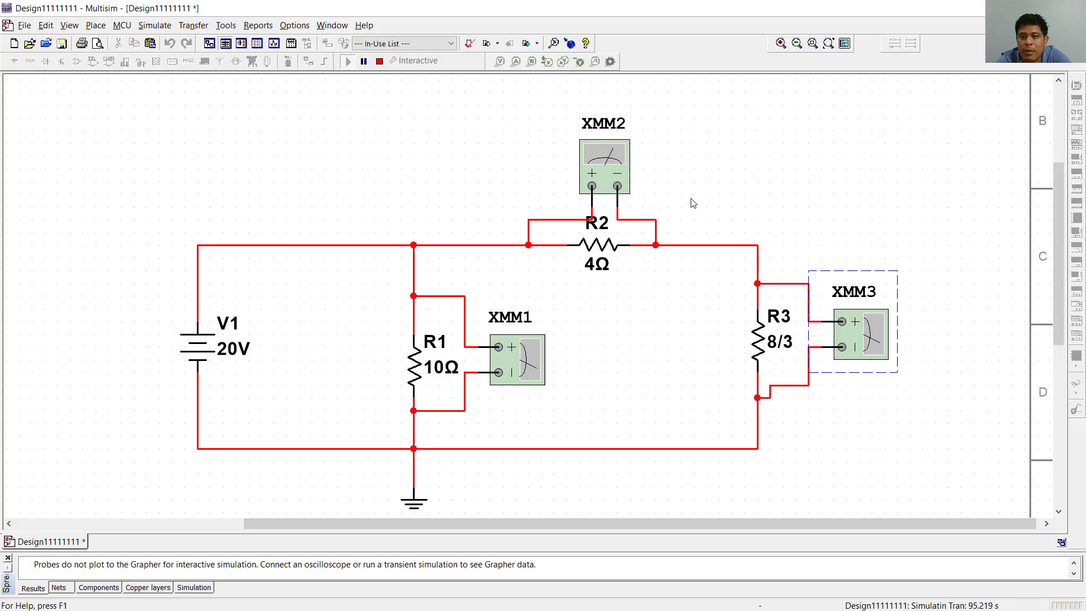
click(611, 163)
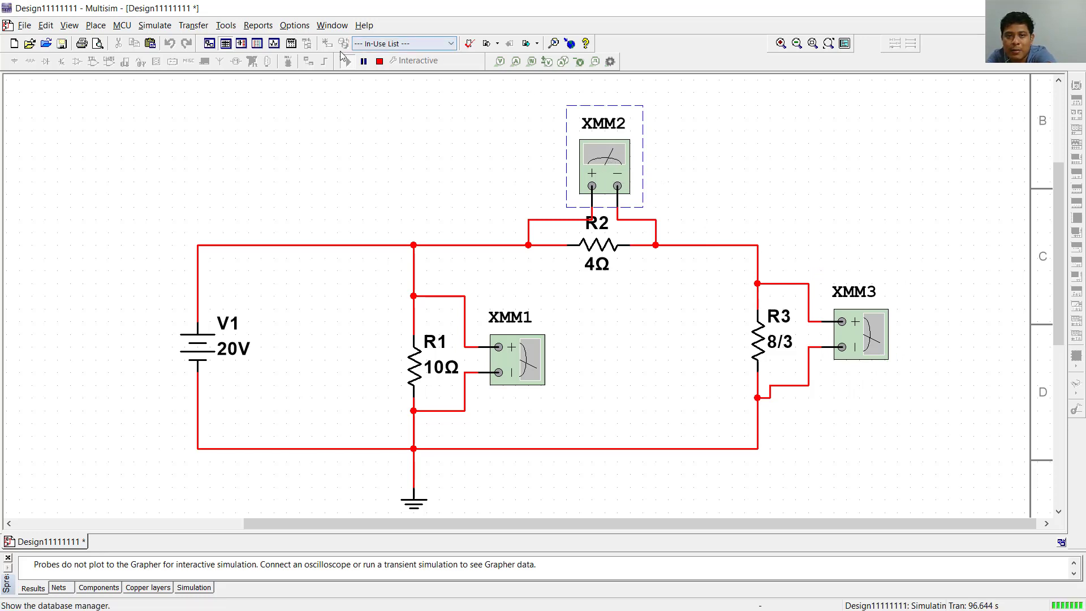
click(381, 66)
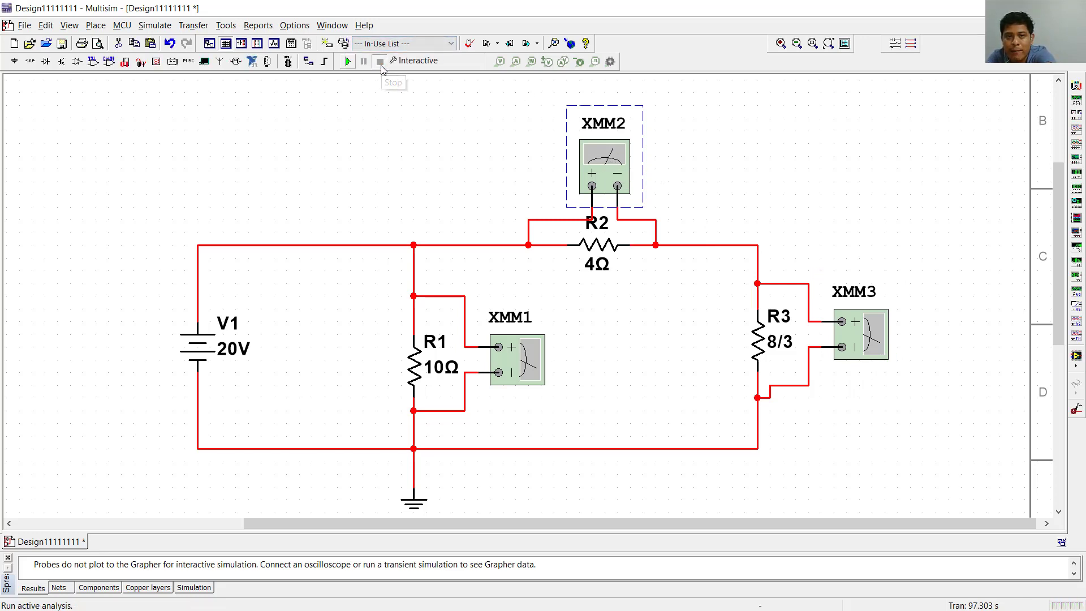
key(Delete)
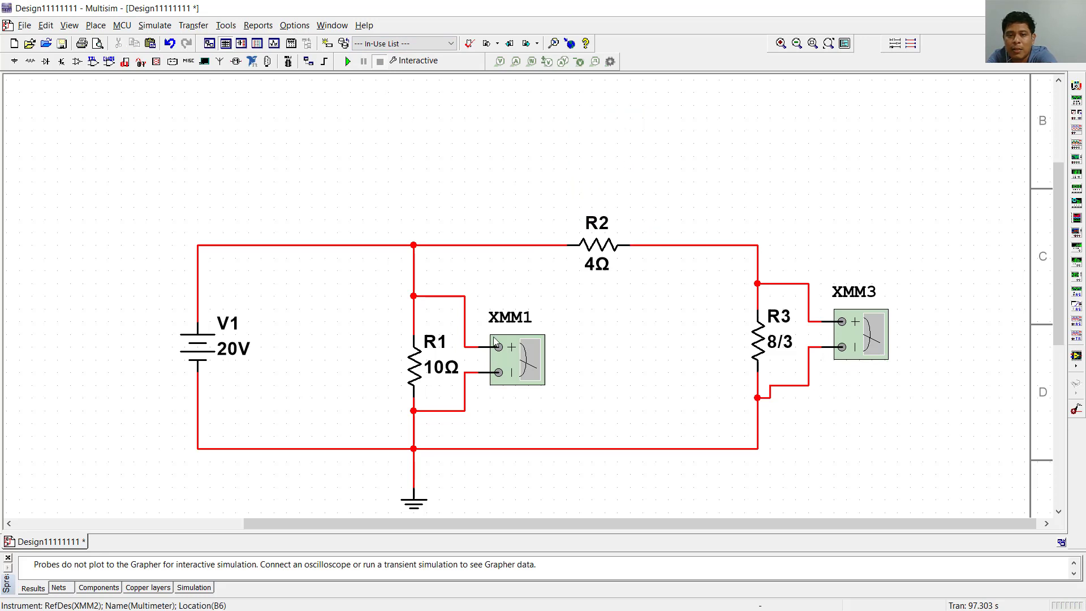
click(510, 362)
key(Delete)
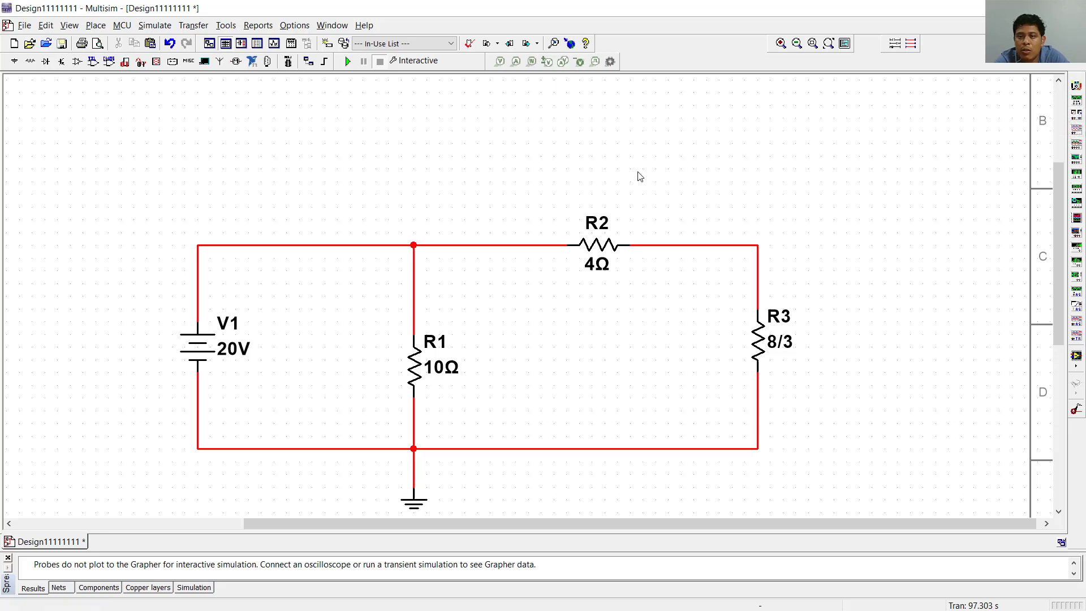
- Place a wattmeter above the wire between V1 and R1
click(1079, 116)
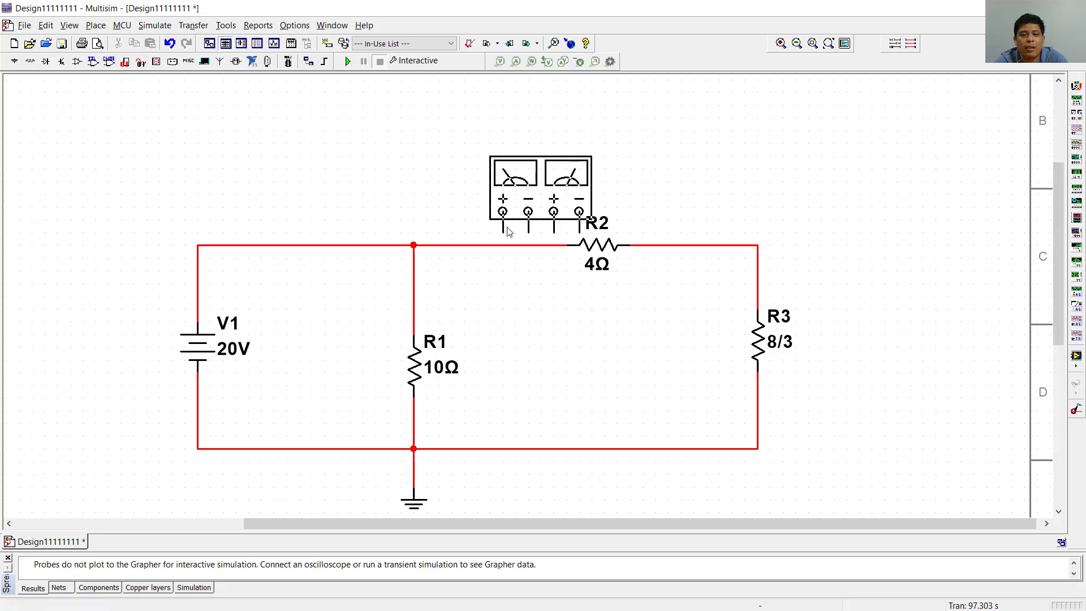
click(303, 189)
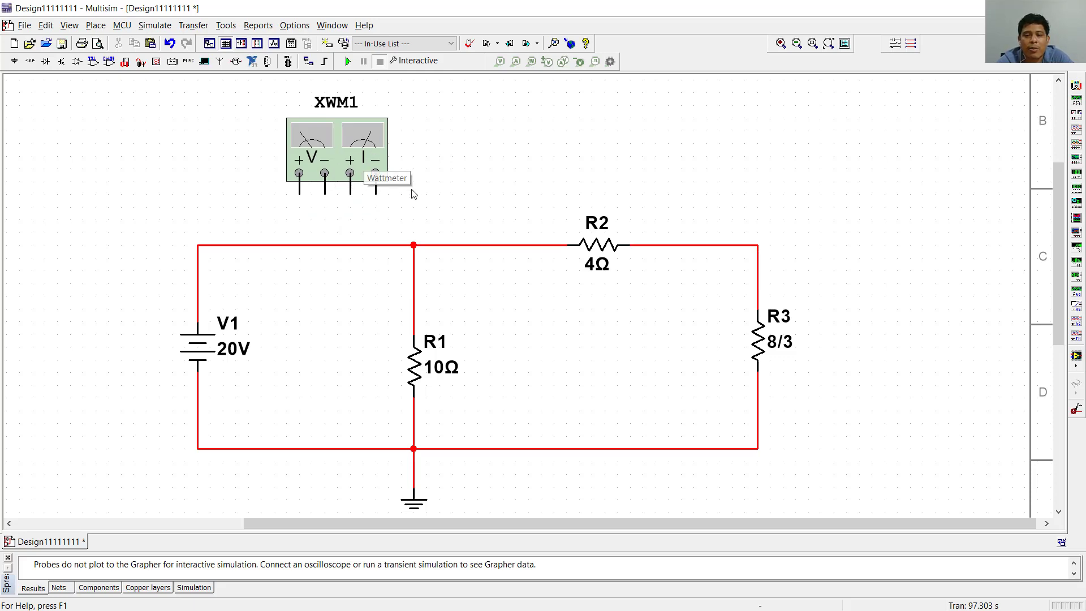
key(alt+Tab)
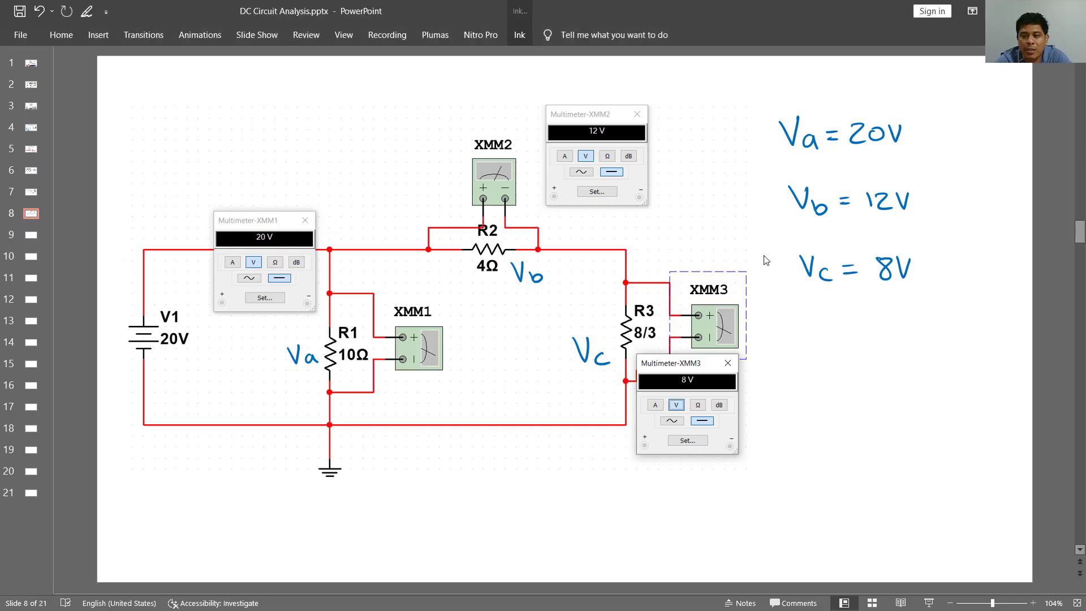
scroll(606, 308, up, 3)
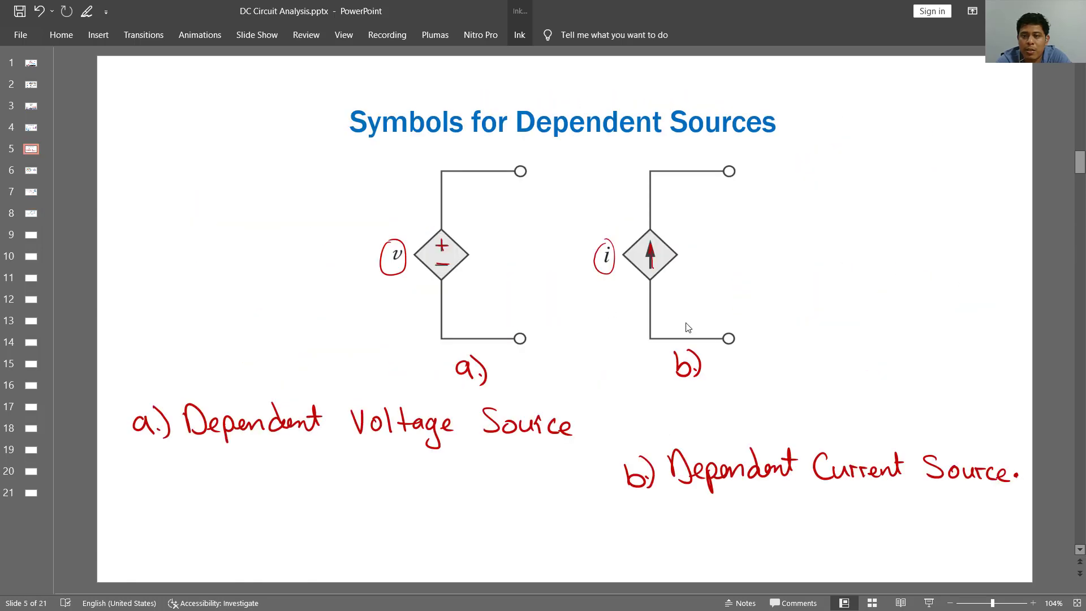
scroll(688, 328, down, 1)
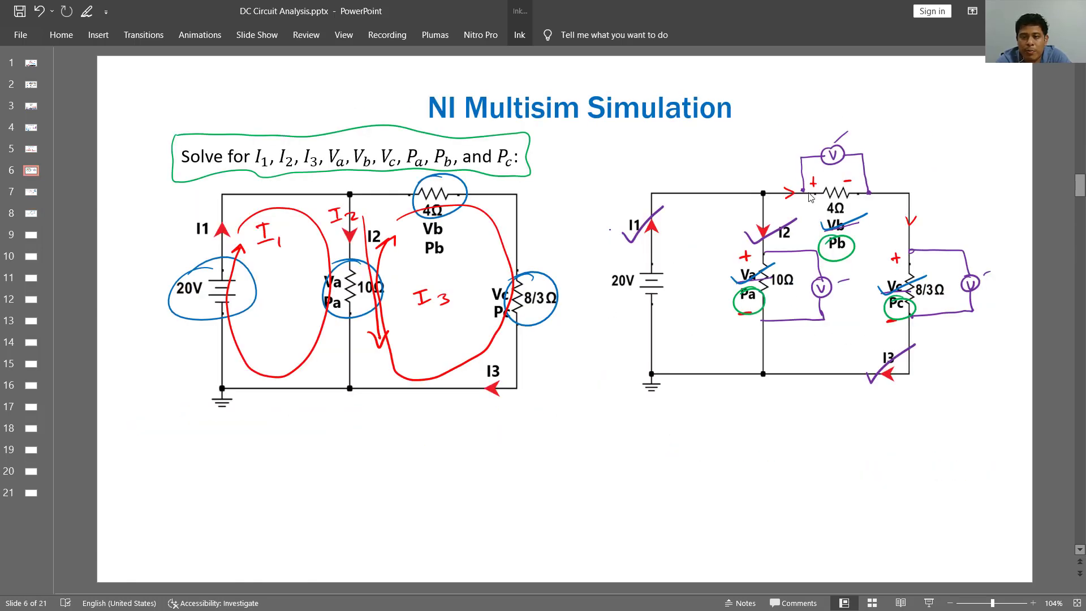
key(alt+Tab)
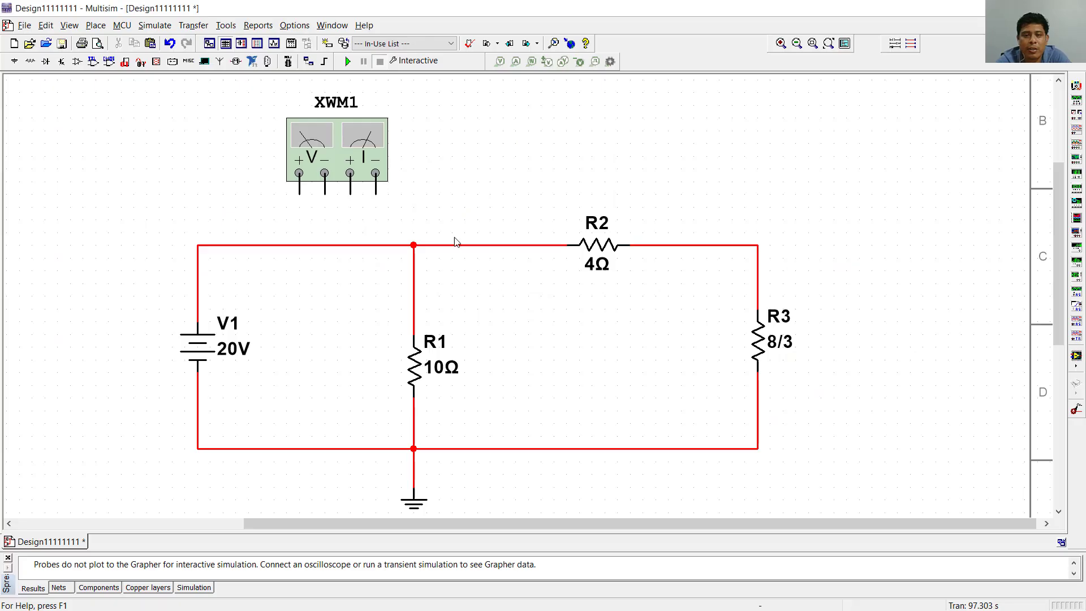
click(1077, 129)
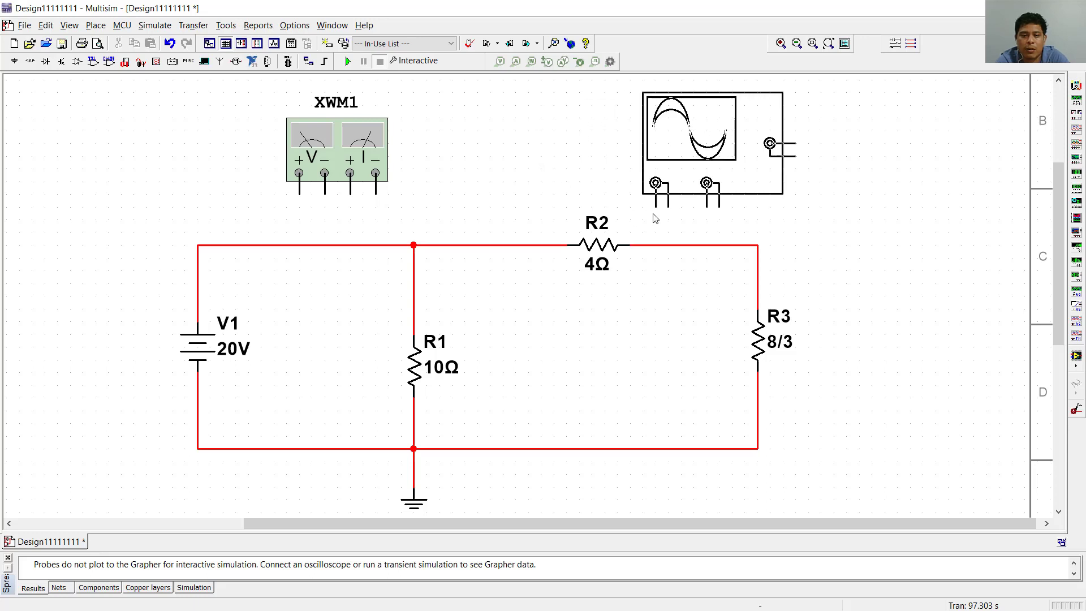
key(Escape)
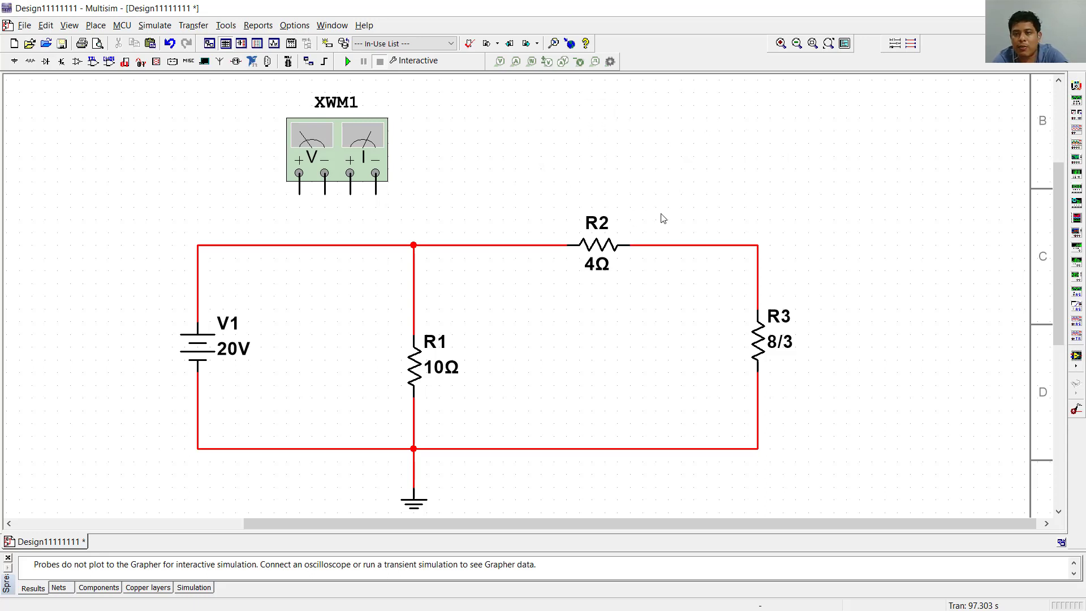
- Place a second wattmeter above R2 and a third one beside R3
click(1076, 113)
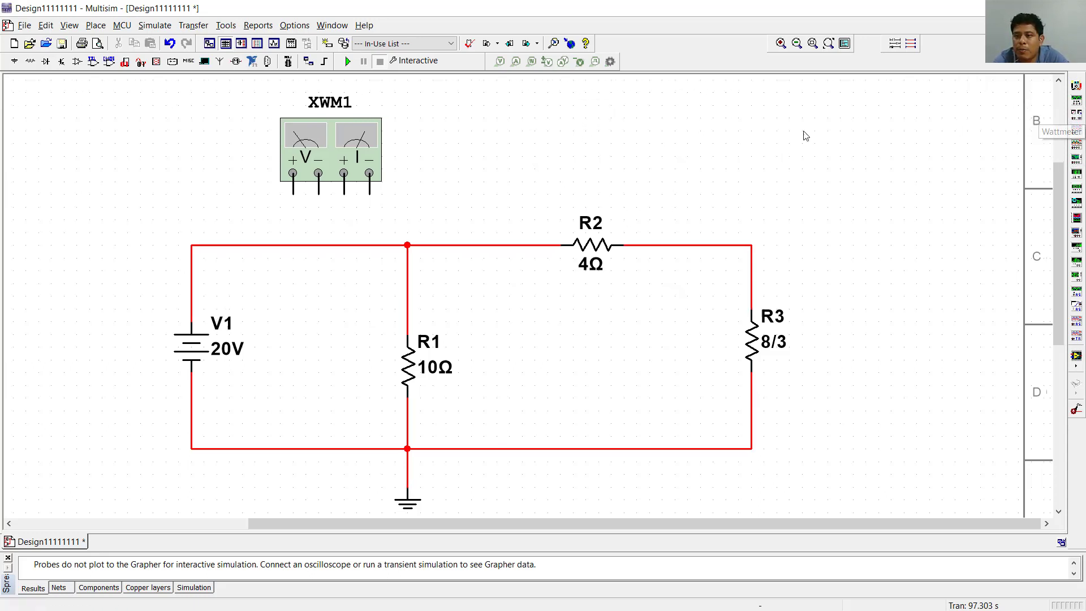
click(573, 190)
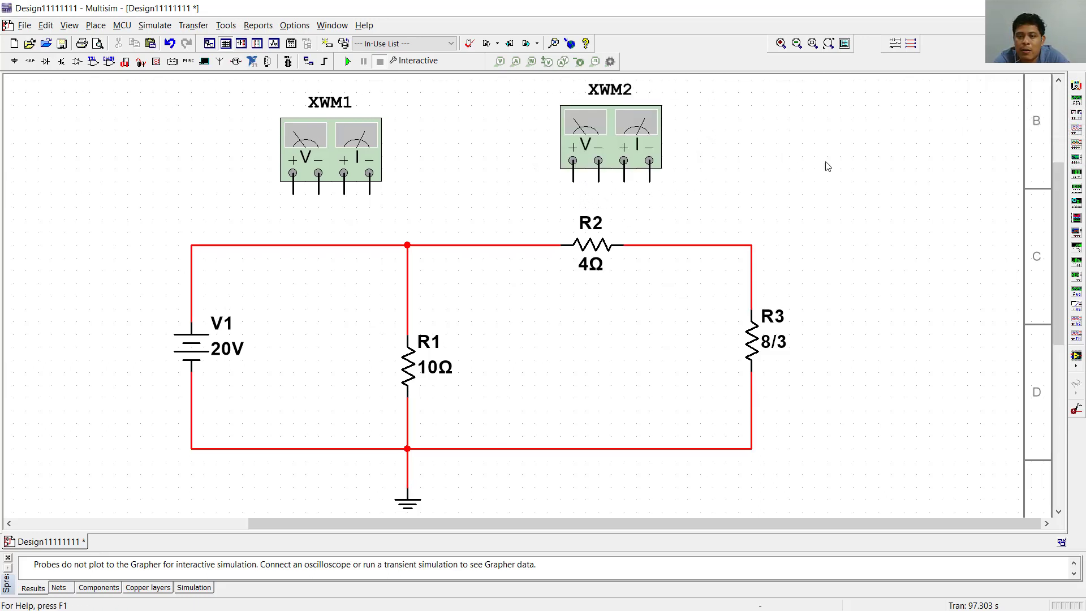
click(1077, 113)
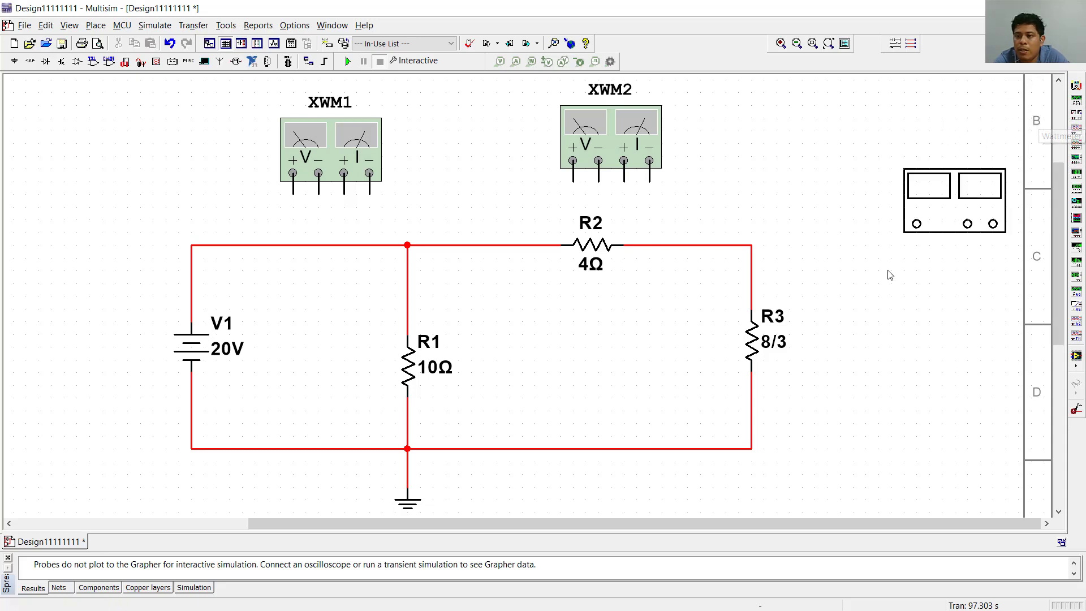
click(830, 351)
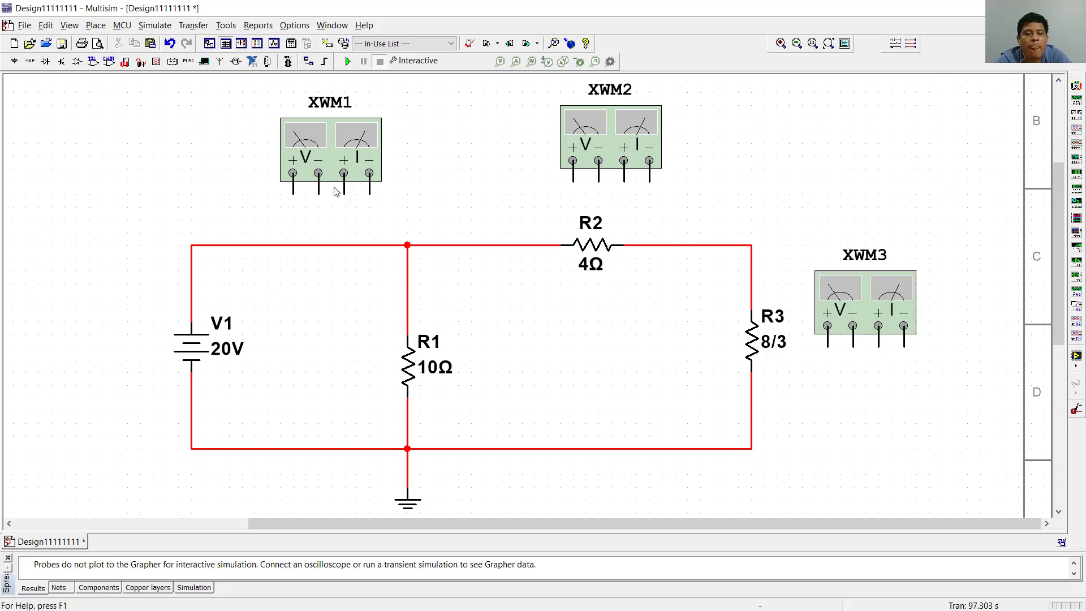
- Inspect the readout window of wattmeter XWM1 and review the marked-up circuit on the PowerPoint slide before returning to Multisim
double_click(338, 154)
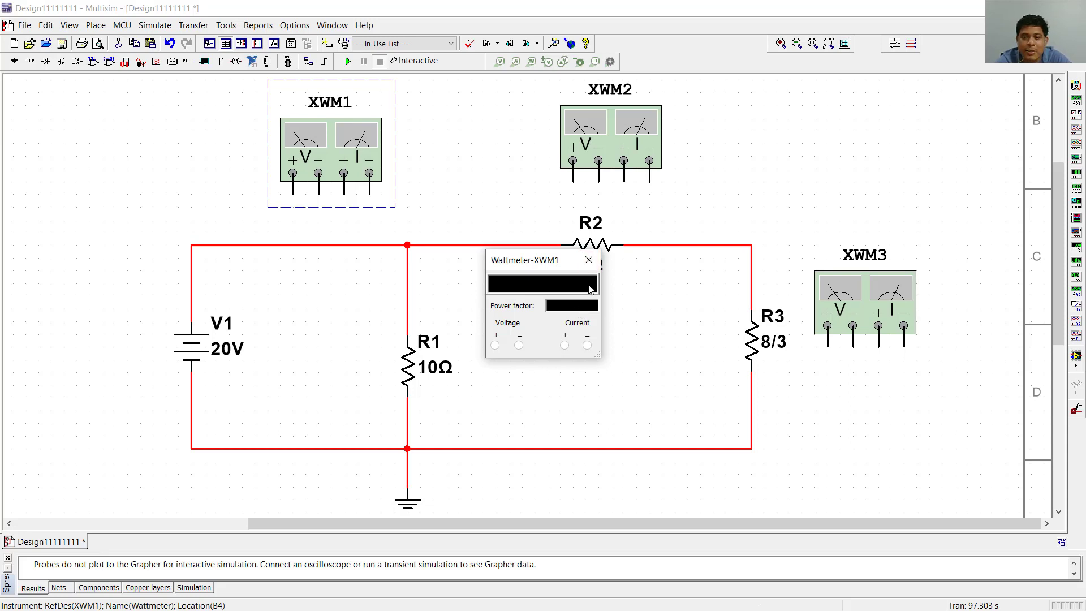
click(589, 260)
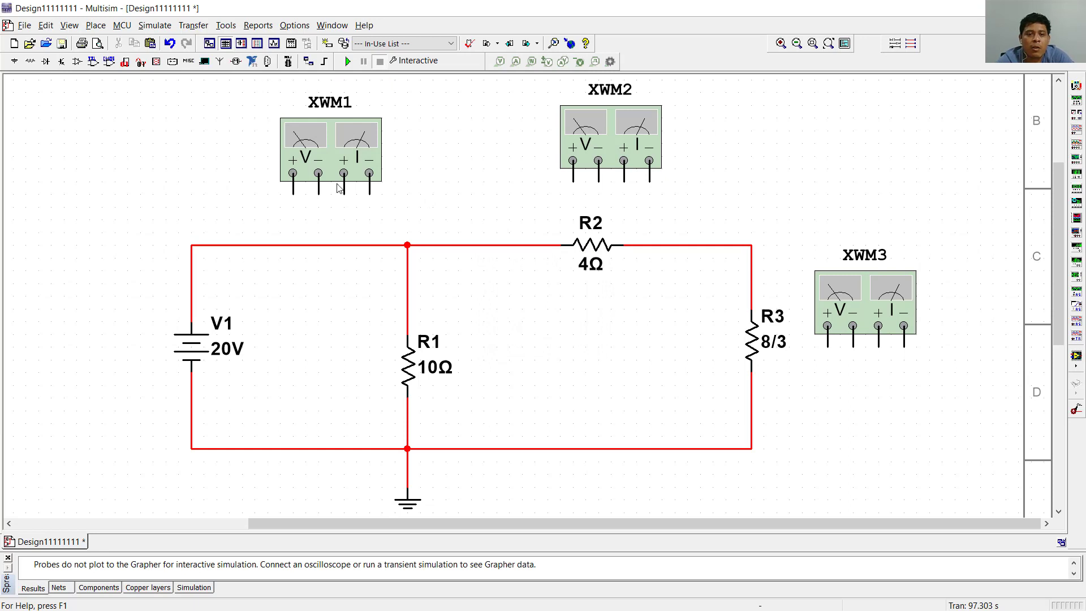
drag(345, 164, 319, 177)
click(442, 155)
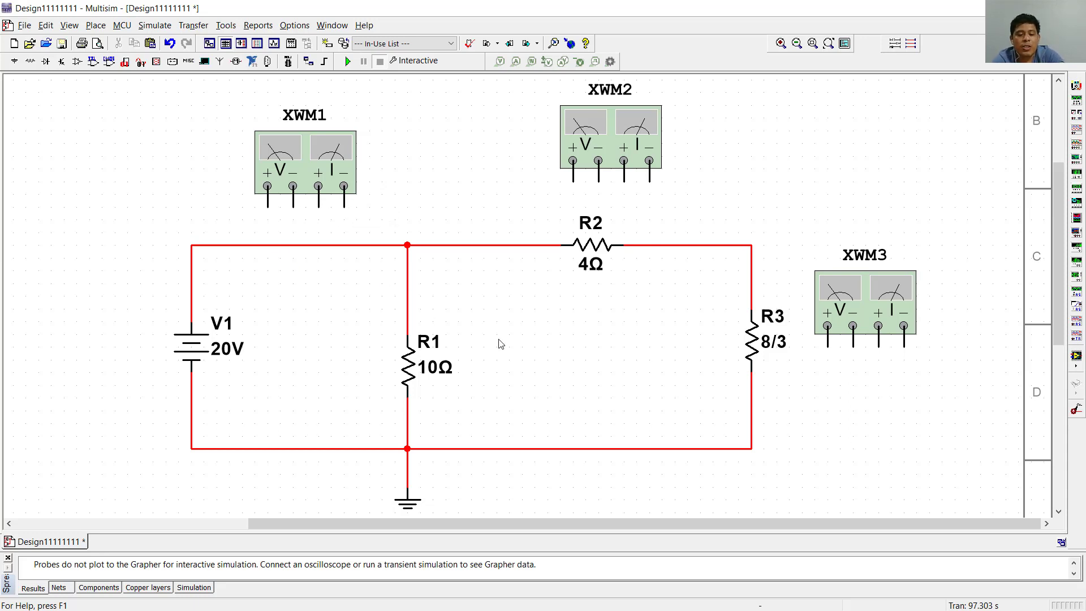
key(alt+Tab)
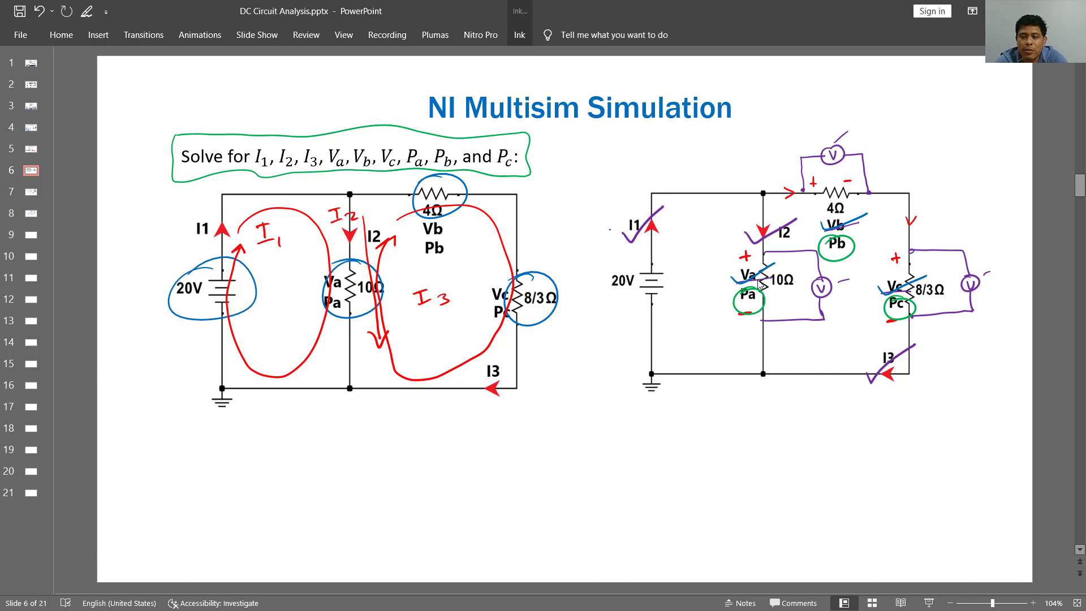
key(alt+Tab)
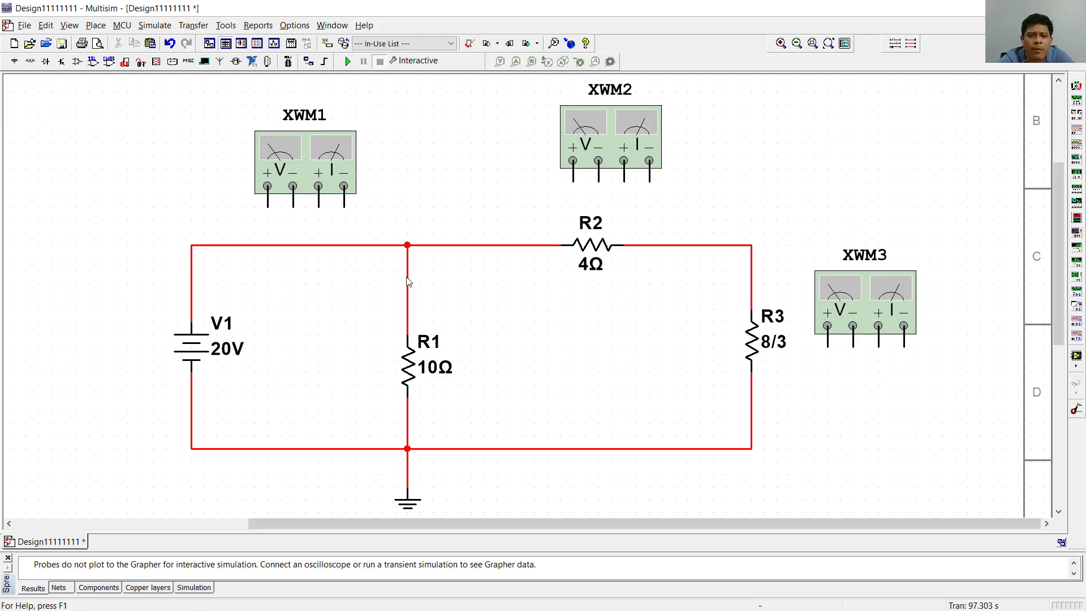
- Move wattmeter XWM1 into the loop between R1 and R3 and rotate it 90° clockwise so its terminals face R1
drag(334, 182, 554, 321)
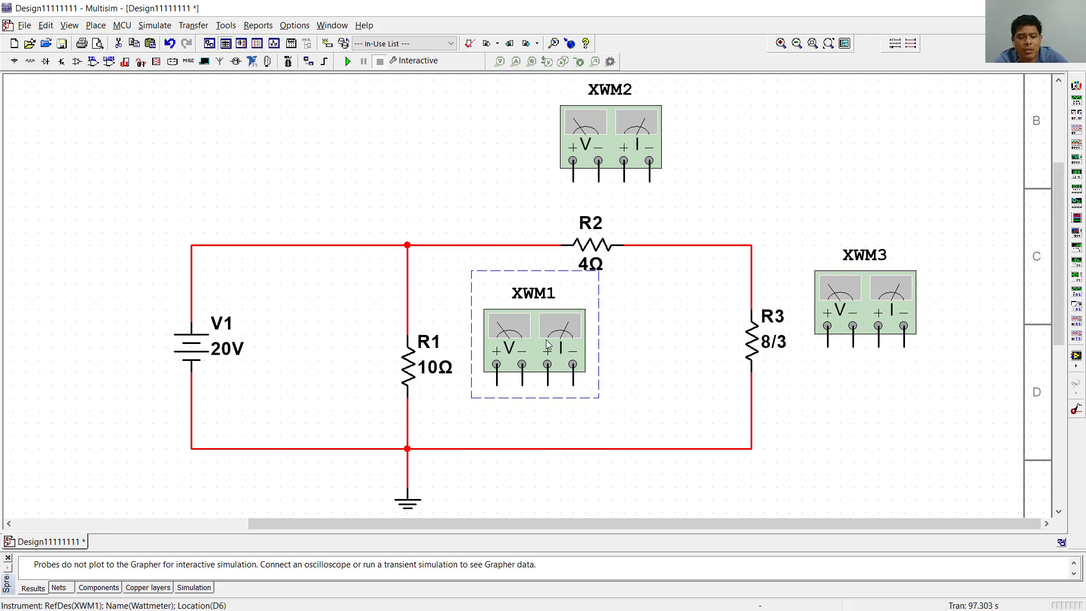
key(ctrl+r)
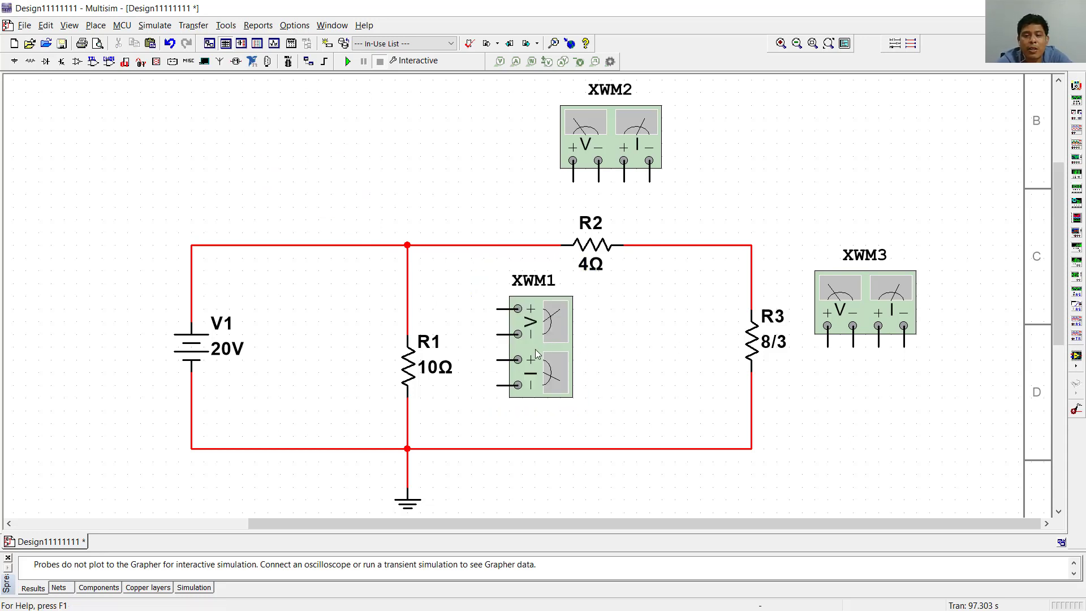
drag(536, 355, 548, 368)
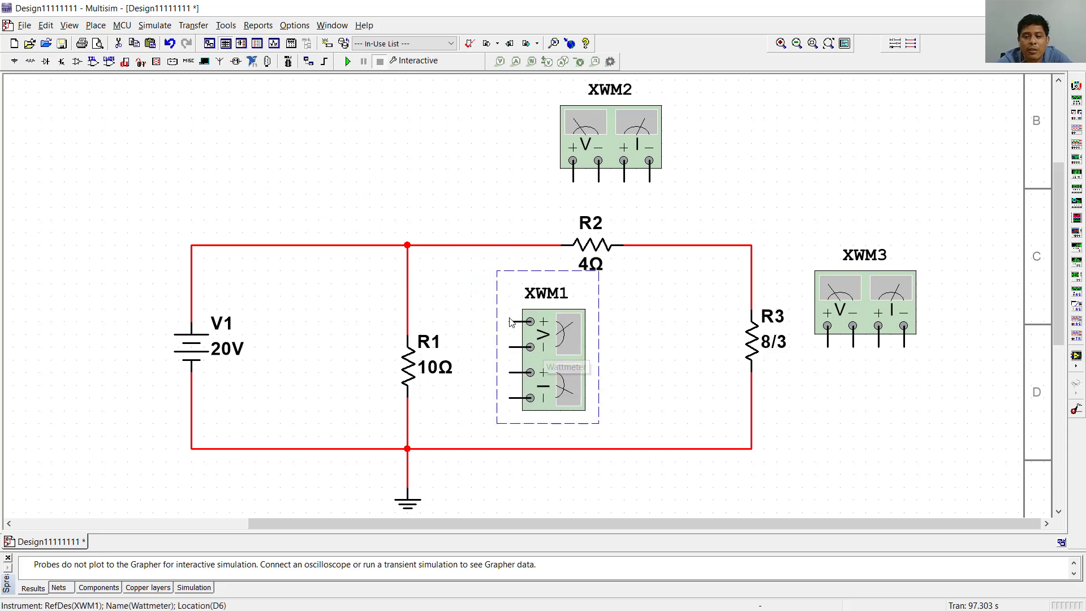
- Wire XWM1's voltage terminals across R1, positive above and negative below, and route the negative lead clear of the 10Ω label
click(511, 322)
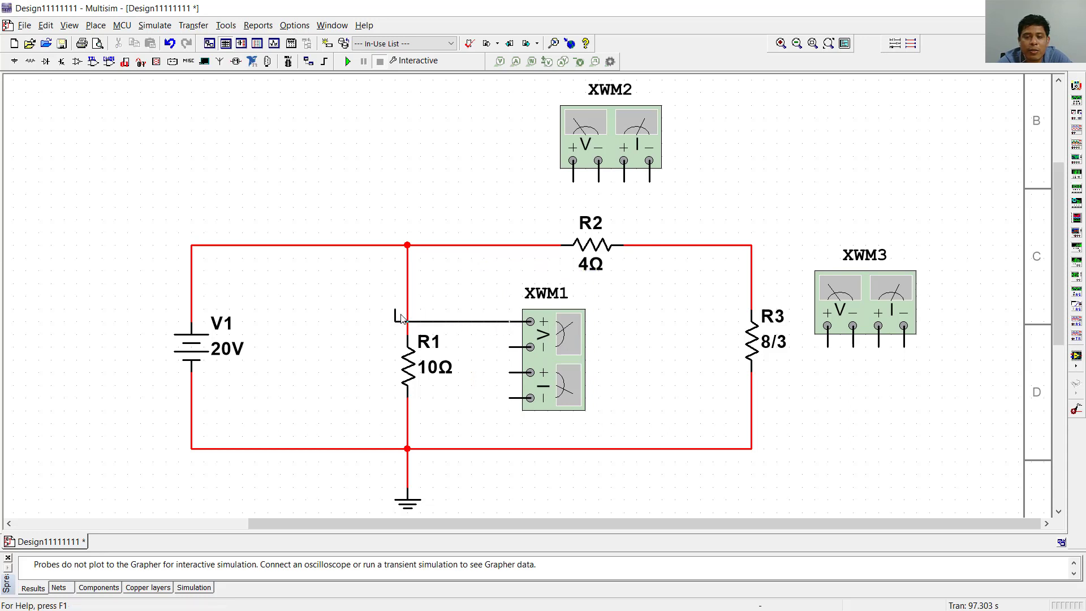
click(408, 309)
click(510, 347)
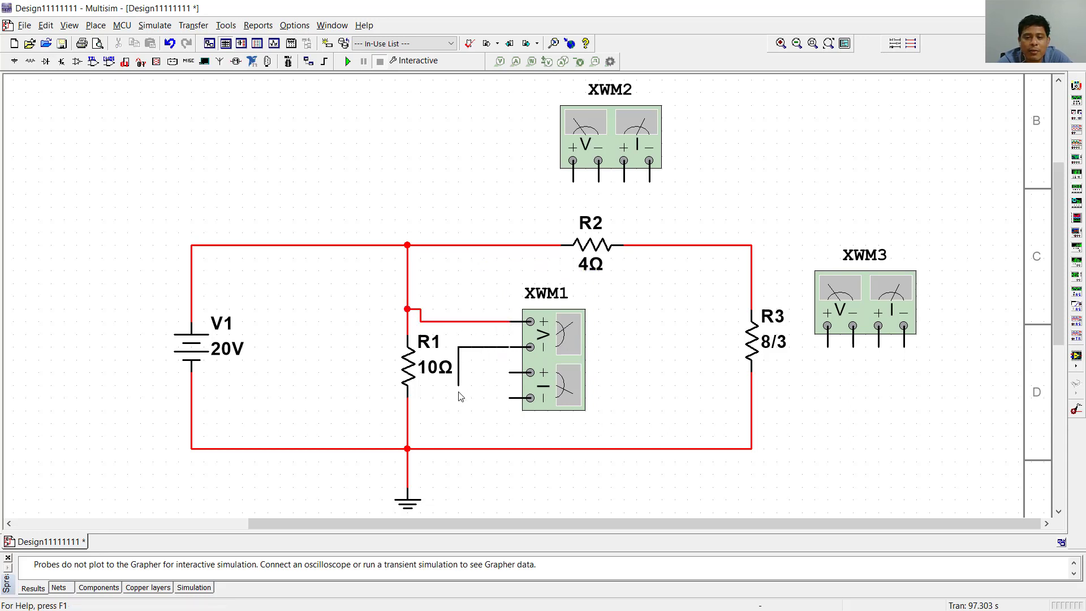
click(407, 410)
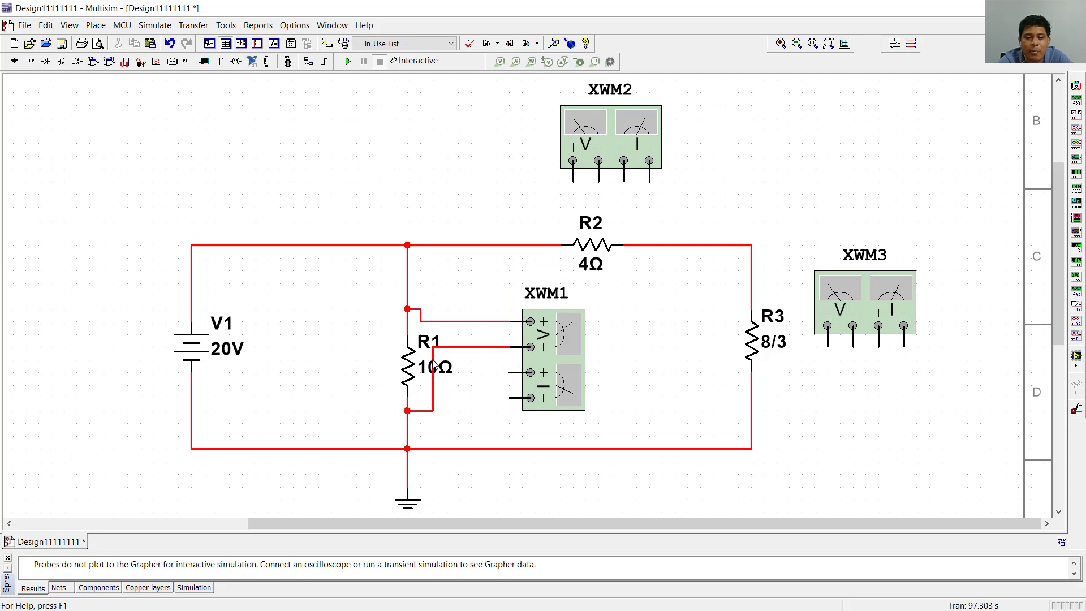
drag(433, 362, 459, 368)
click(490, 424)
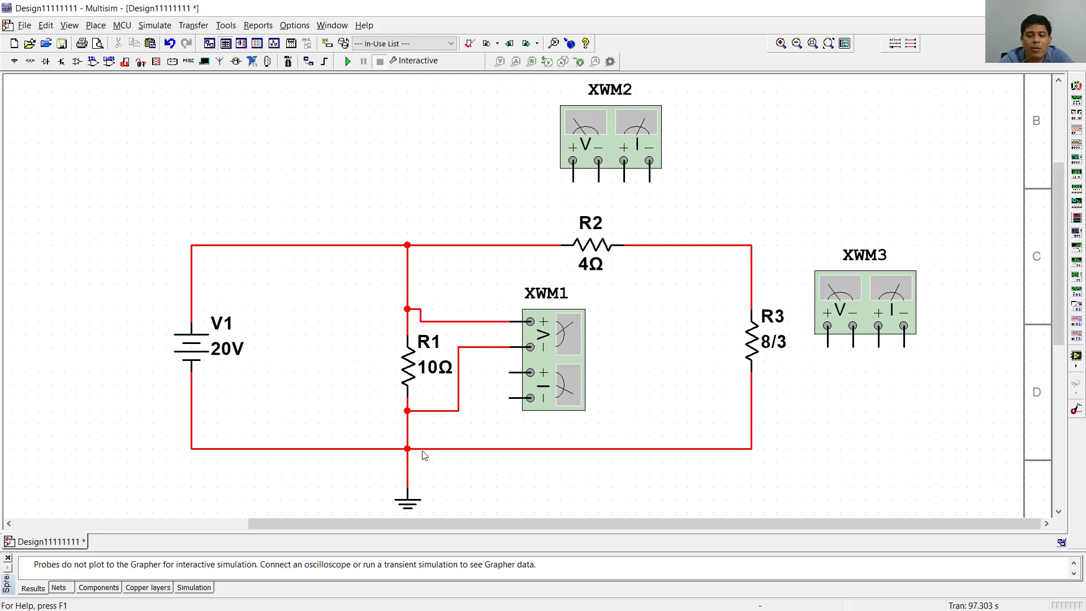
- Delete the wire between R1 and the ground node and connect XWM1's current terminals in series across the gap
click(407, 432)
key(Delete)
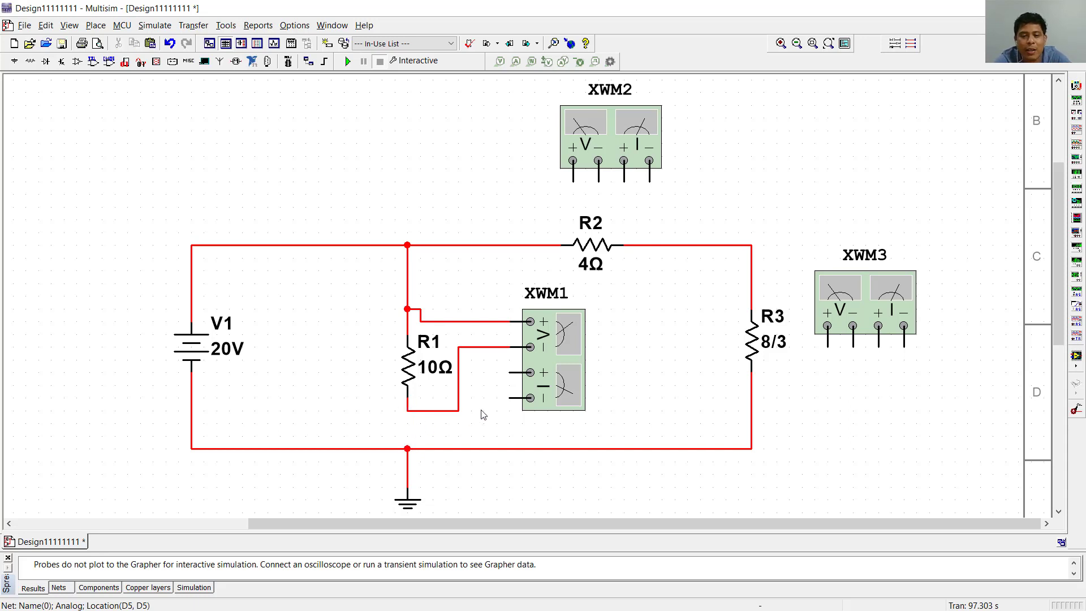
click(511, 376)
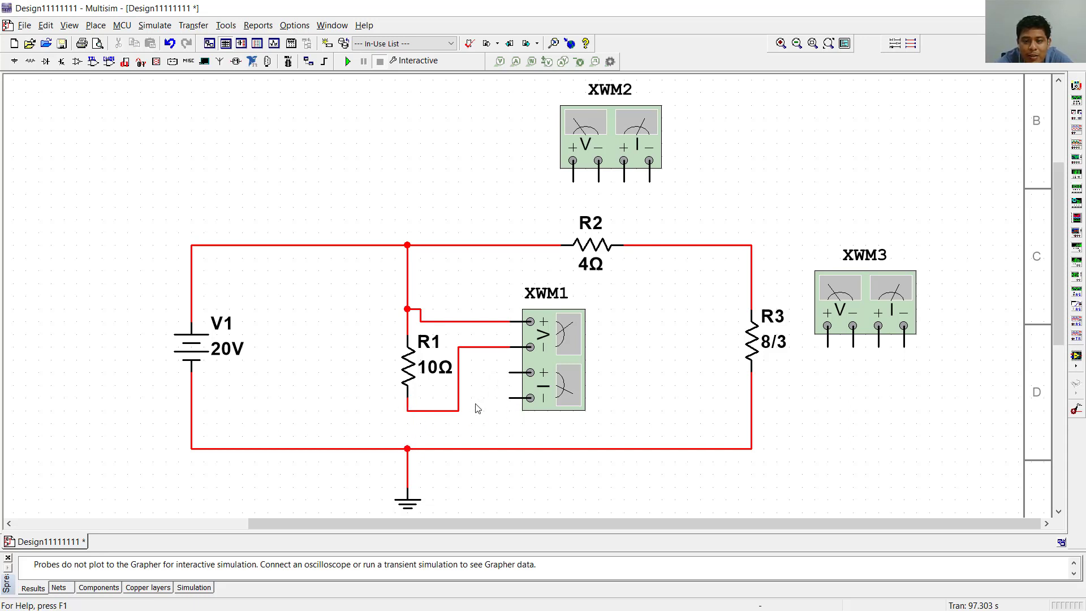
click(433, 411)
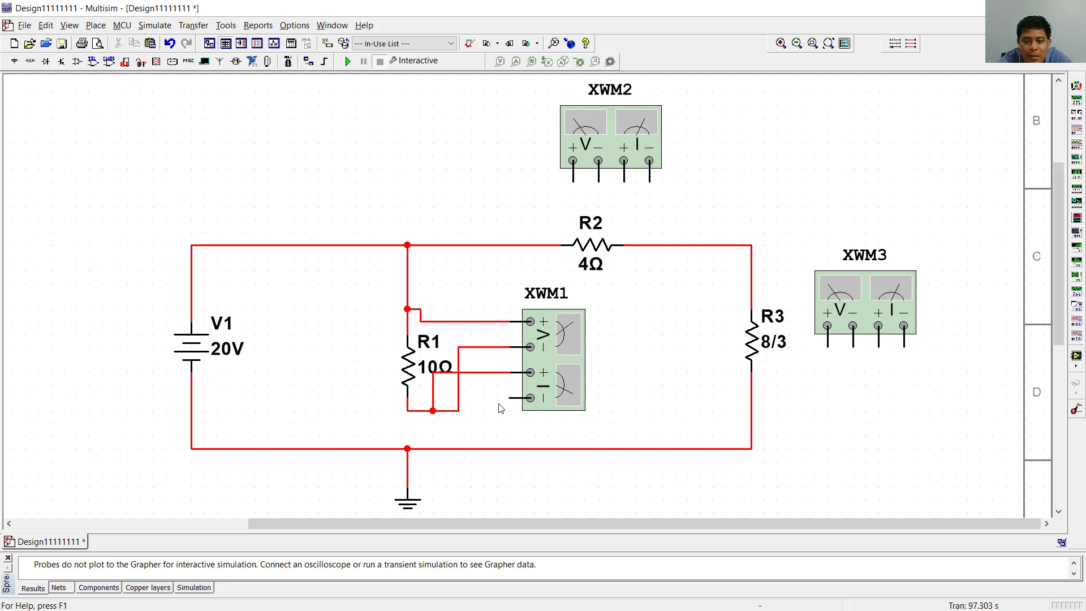
click(407, 449)
- Reroute XWM1's two current leads so they run clear of R1's label and the voltage lead
drag(469, 402, 474, 428)
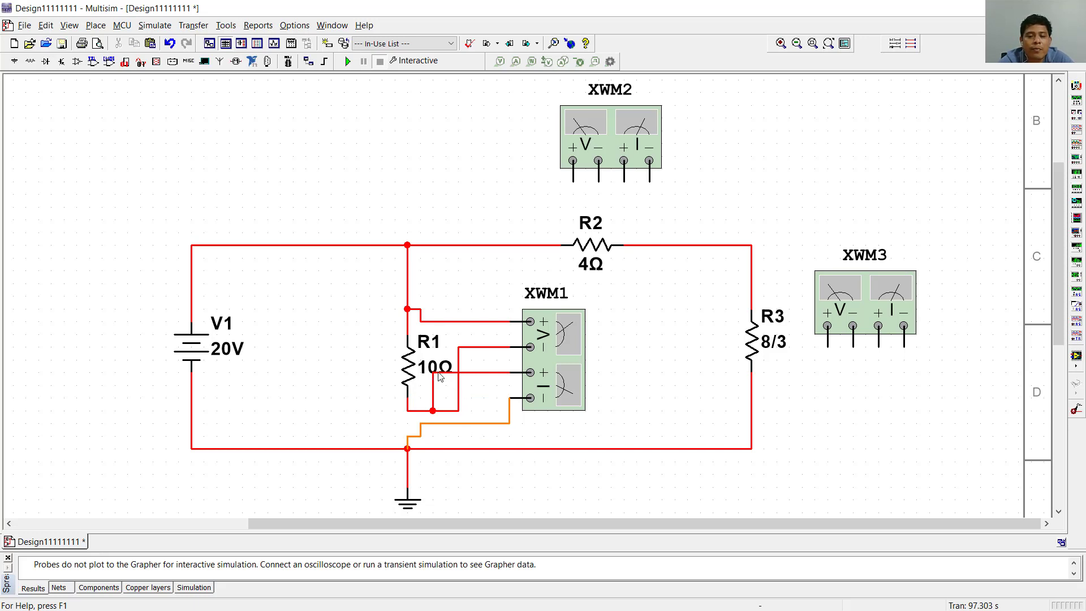
drag(449, 372, 487, 391)
click(488, 403)
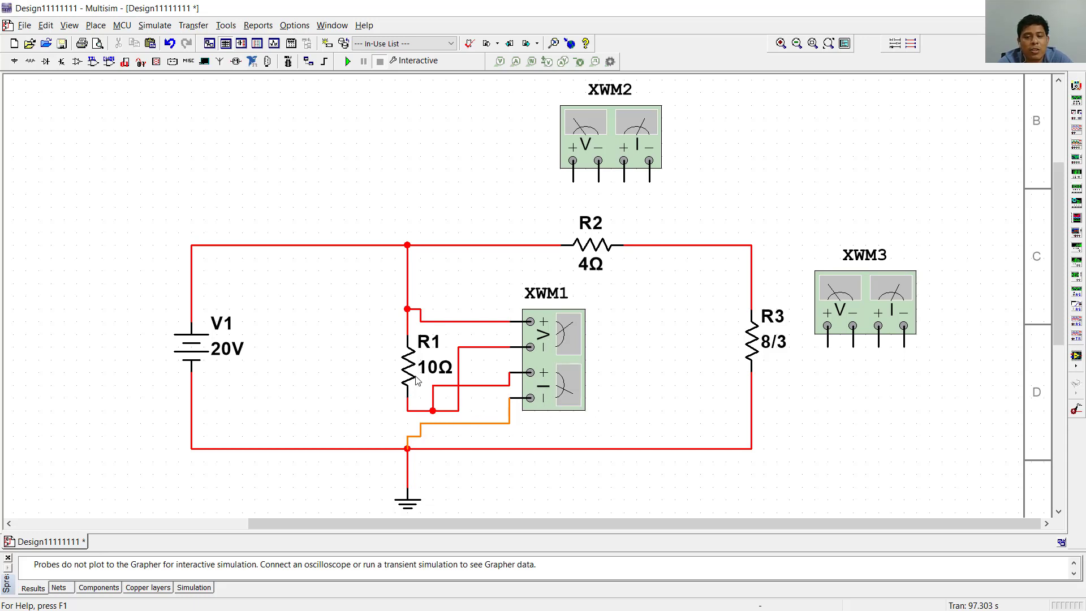
- Shift wattmeter XWM2 slightly towards V1 and wire its voltage terminals across R2, positive on the R1 side
click(611, 126)
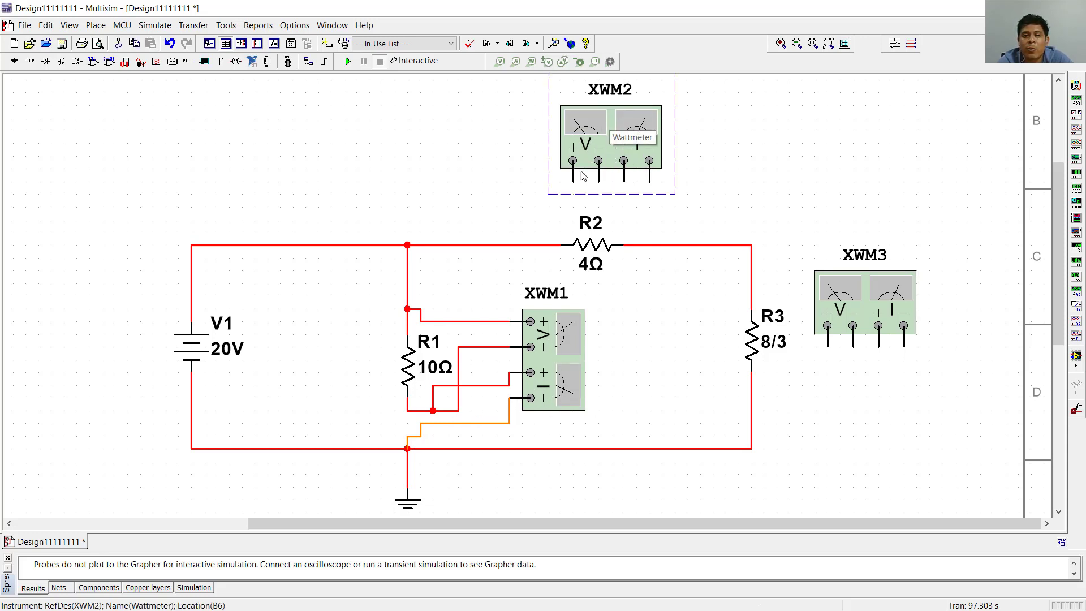
drag(611, 127, 599, 128)
click(560, 181)
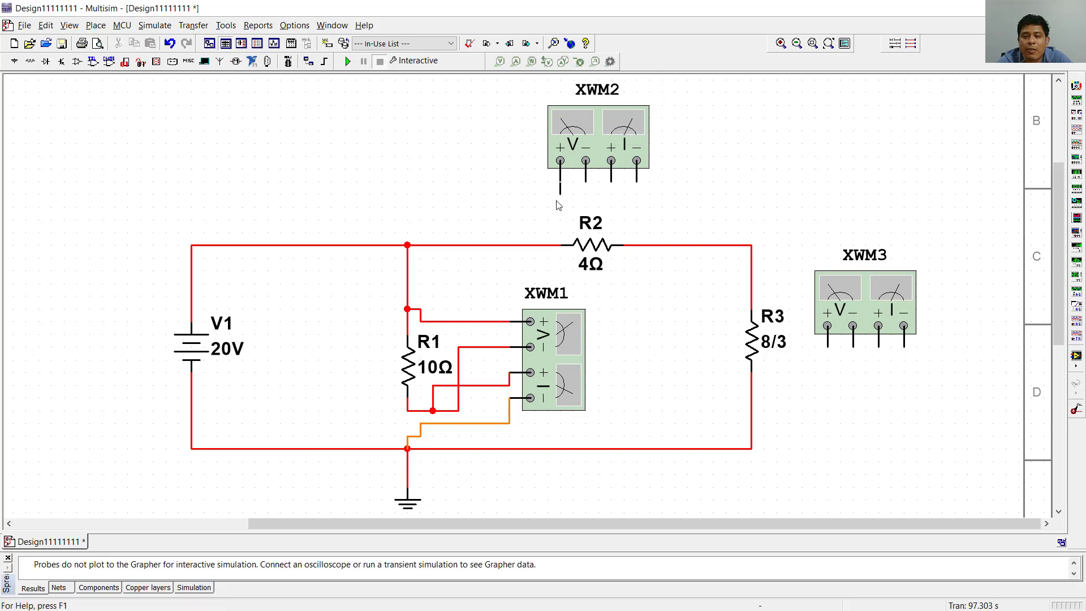
click(546, 245)
click(535, 245)
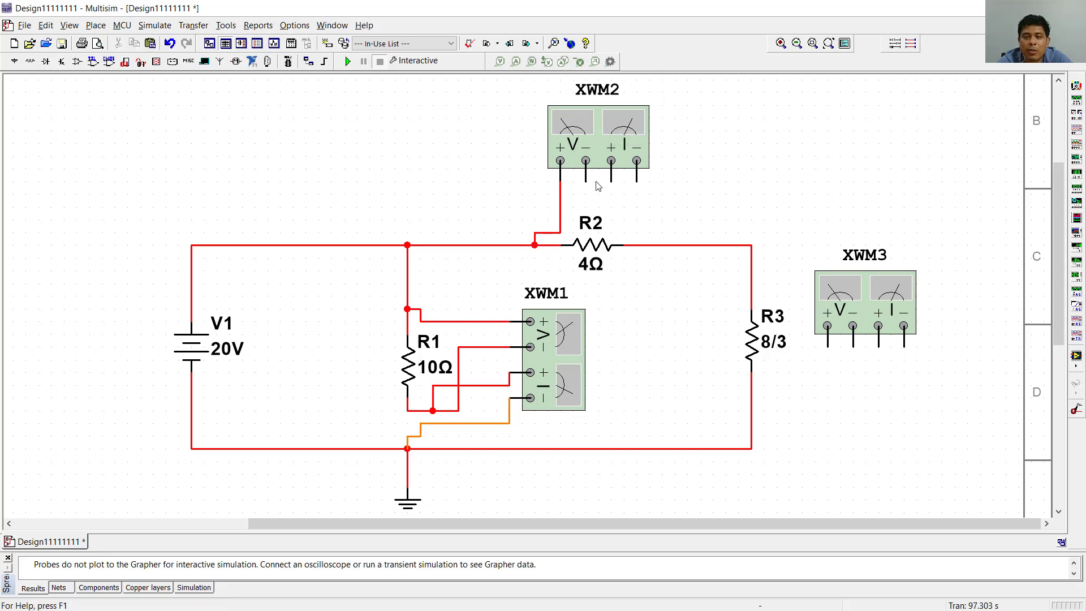
click(586, 182)
click(637, 245)
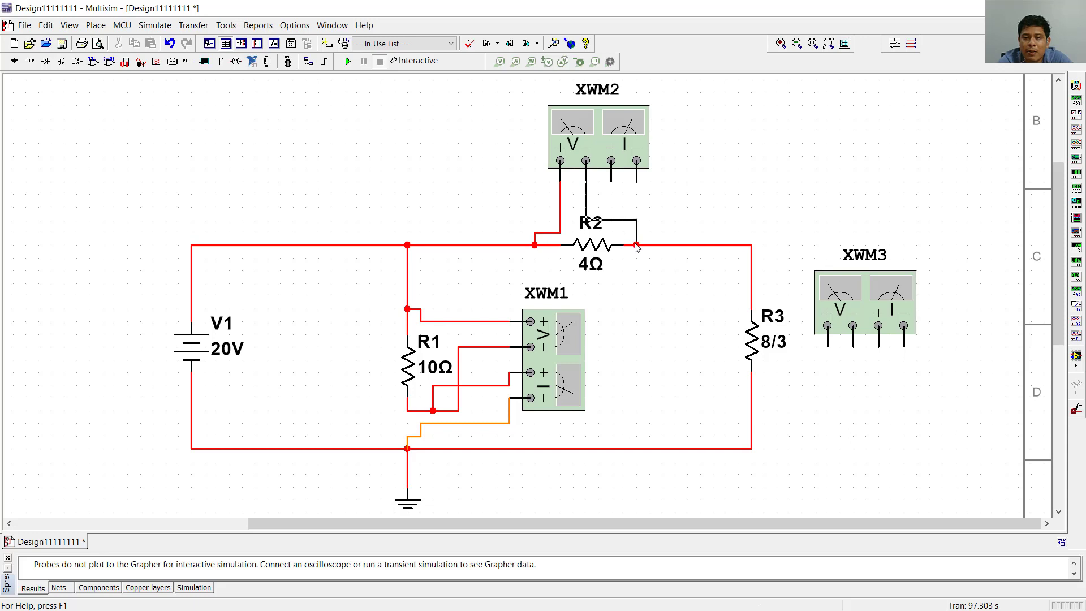
- Rotate wattmeter XWM3 90° clockwise and lower it so its terminals face R3
click(852, 298)
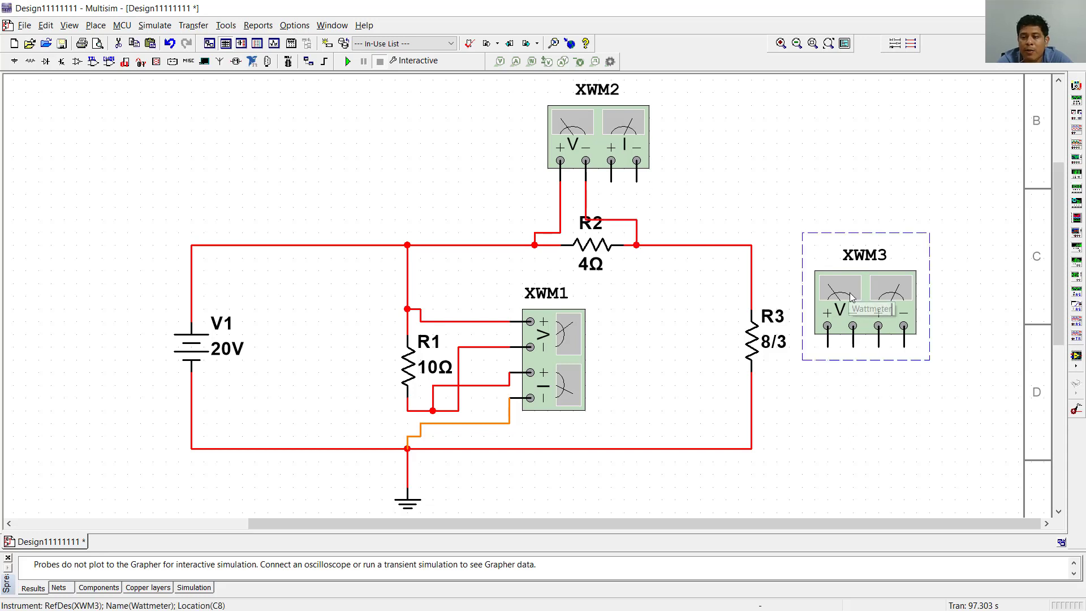
key(ctrl+r)
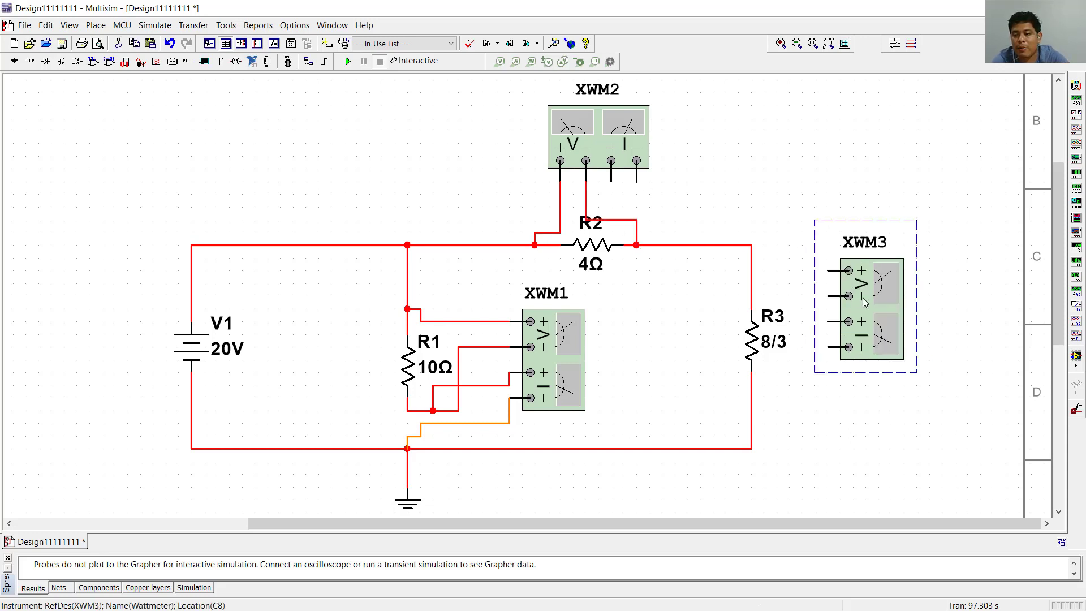
drag(866, 300, 867, 337)
click(930, 300)
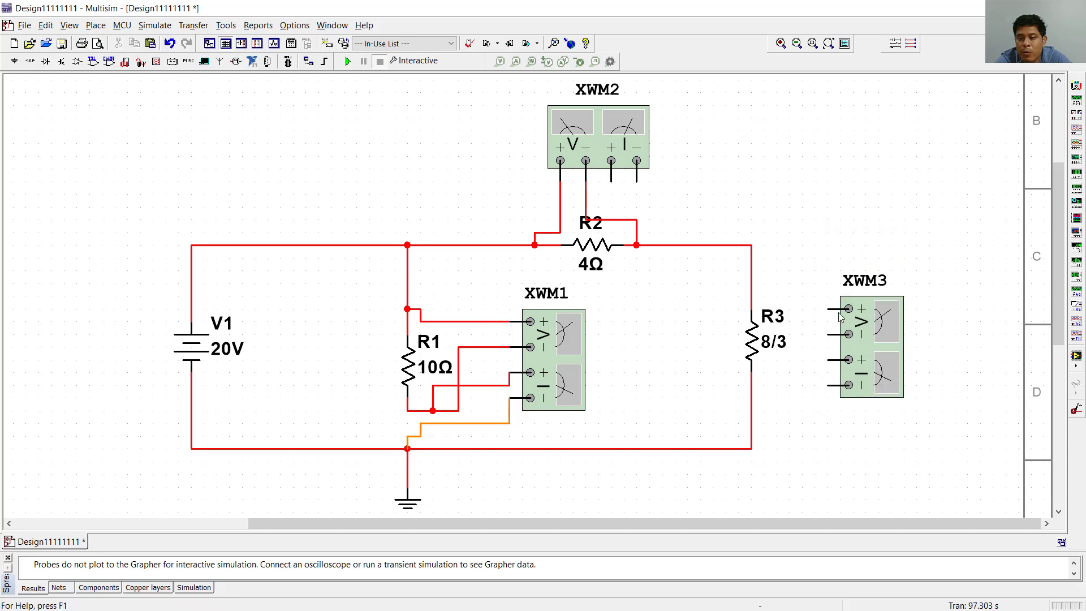
- Wire XWM3's voltage terminals across R3, positive above the resistor and negative below it
click(828, 310)
click(758, 285)
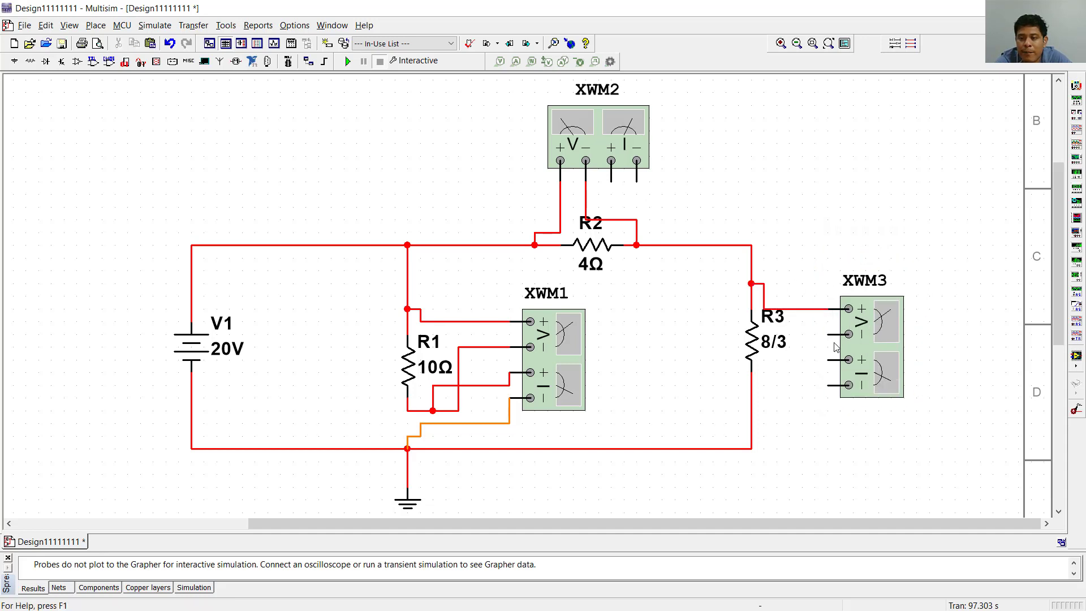
click(829, 335)
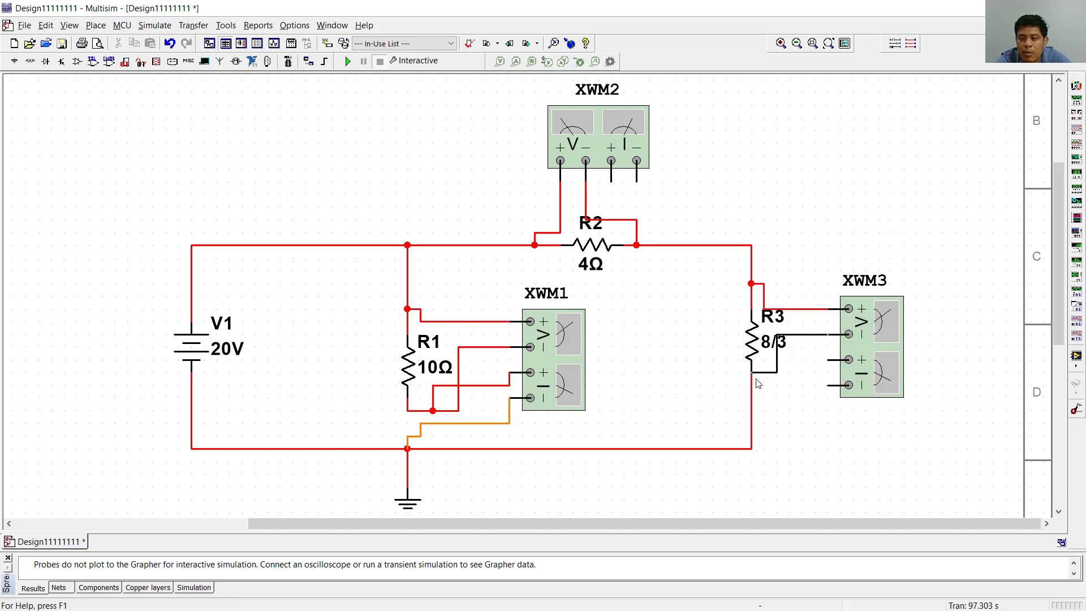
click(752, 385)
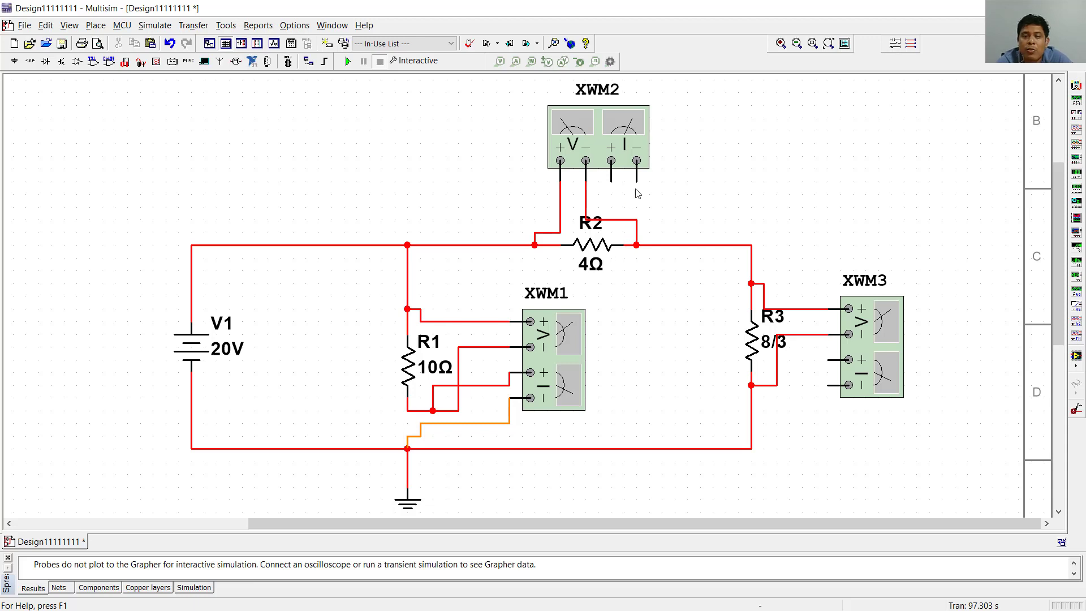
- Replace the wire between R2 and R3 with XWM2's current terminals in series, positive to R2 and negative to R3's upper end
click(669, 247)
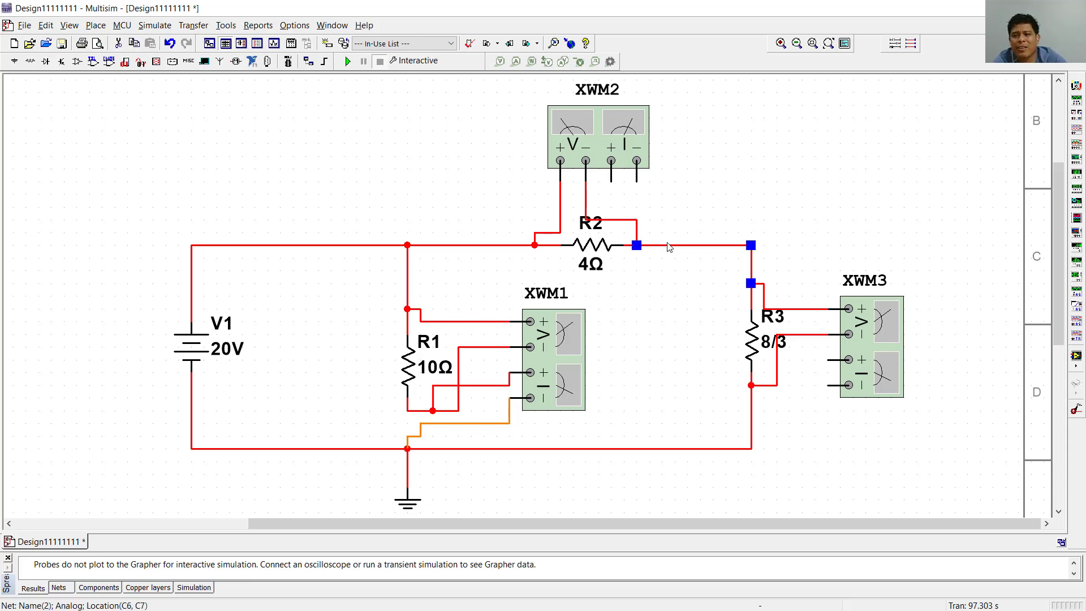
key(ctrl+x)
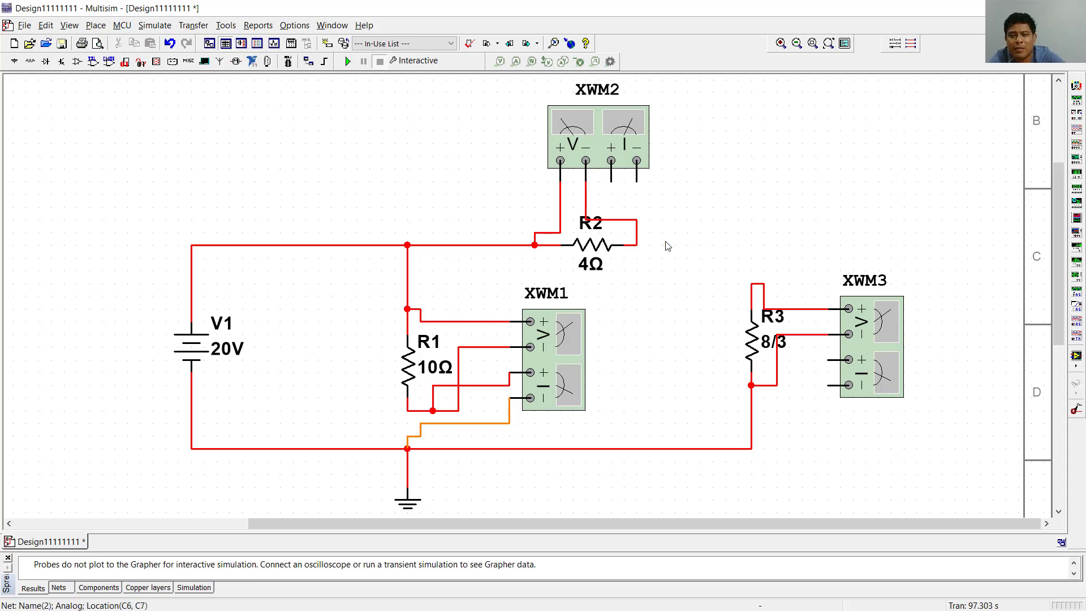
click(612, 182)
click(637, 232)
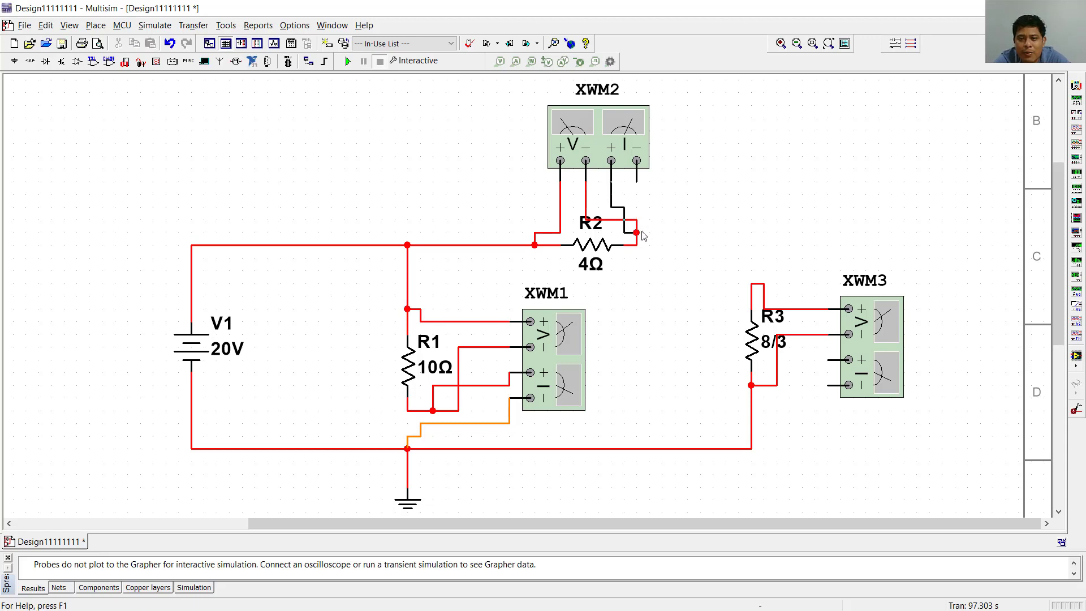
click(637, 182)
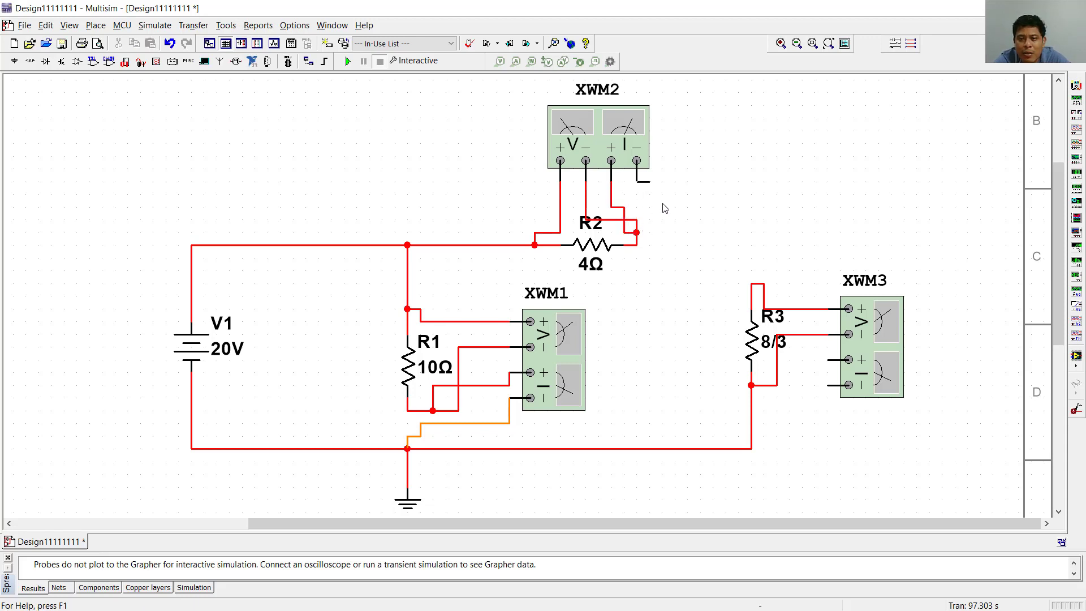
click(751, 283)
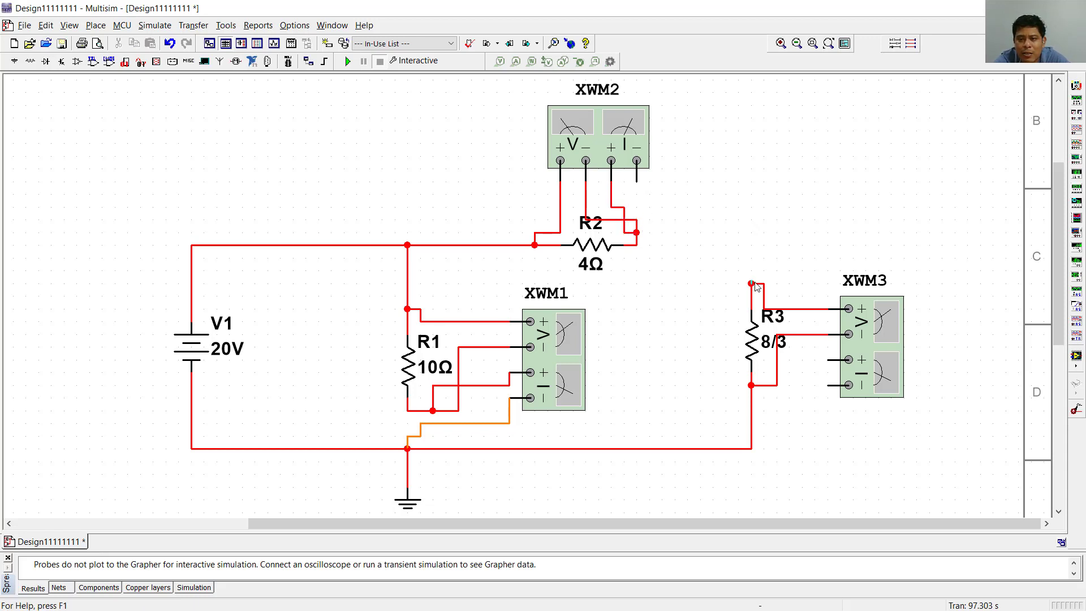
- Replace the return wire below R3 with XWM3's current terminals in series, positive to R3's lower end and negative to the ground node
click(751, 421)
key(Delete)
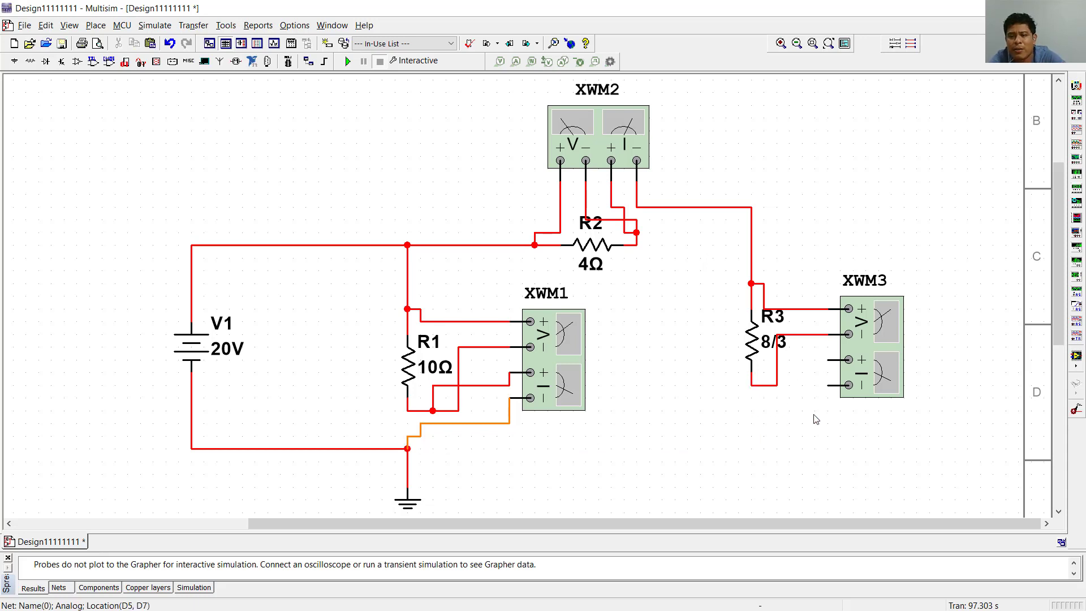
click(830, 360)
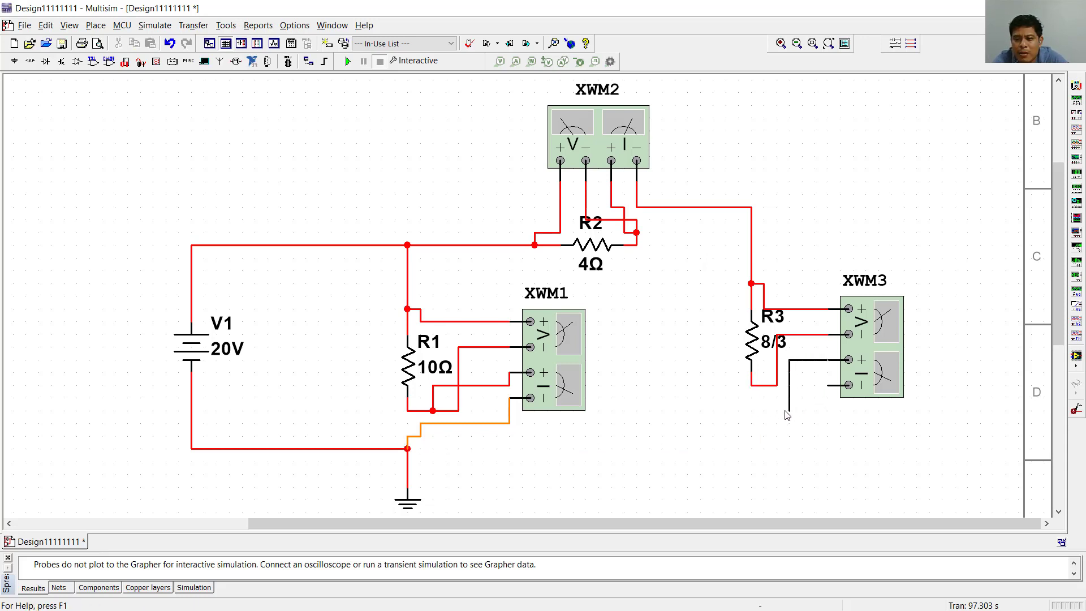
click(763, 385)
click(829, 385)
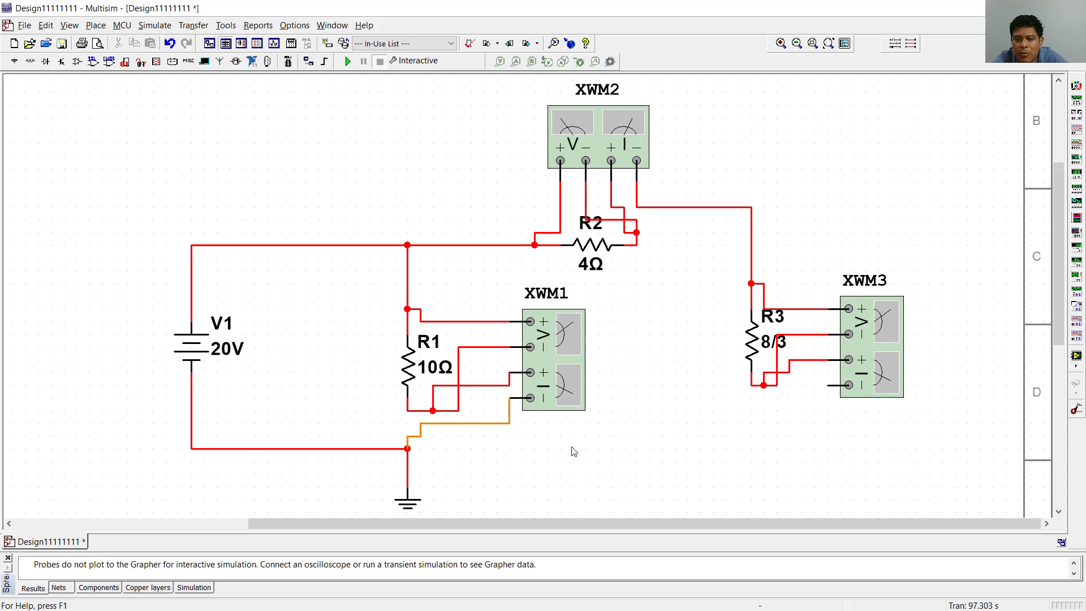
click(407, 449)
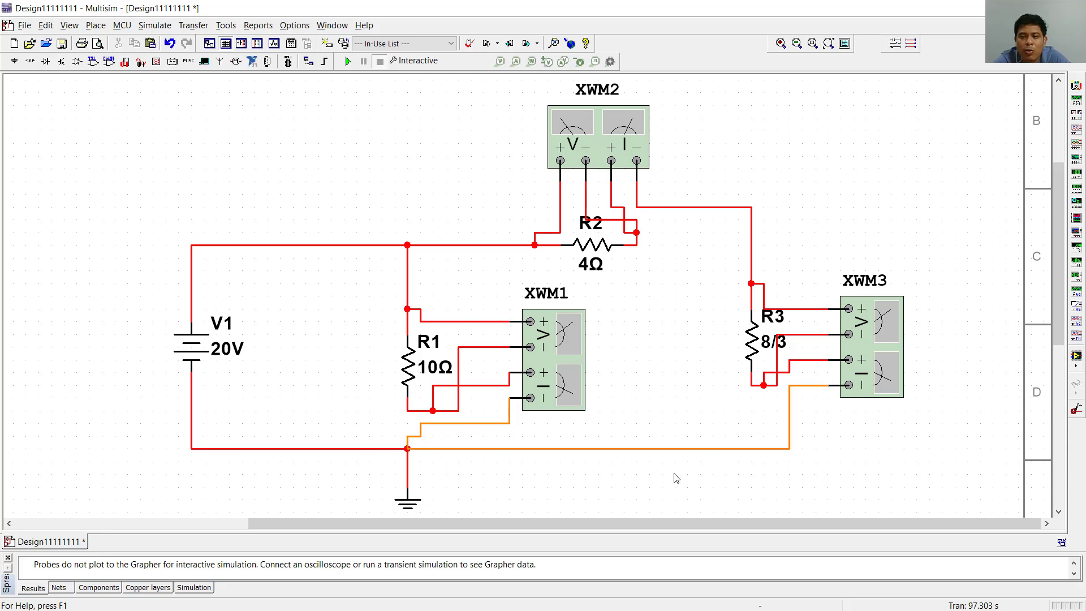
- Open XWM1's readout between V1 and R1, and XWM2's readout beside its meter, lowering the meter slightly
double_click(563, 365)
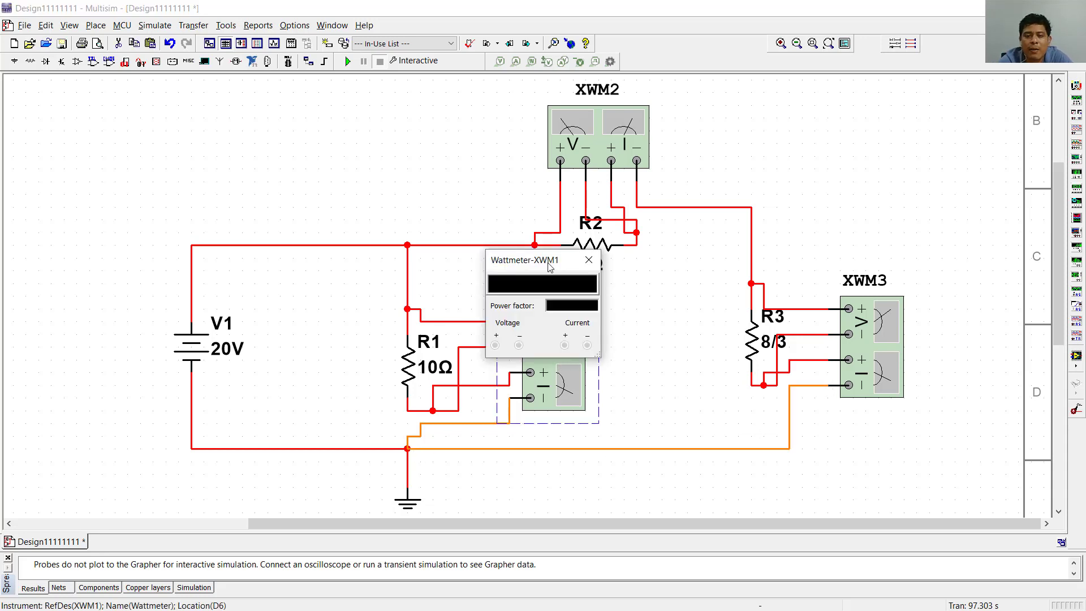
drag(537, 265, 323, 275)
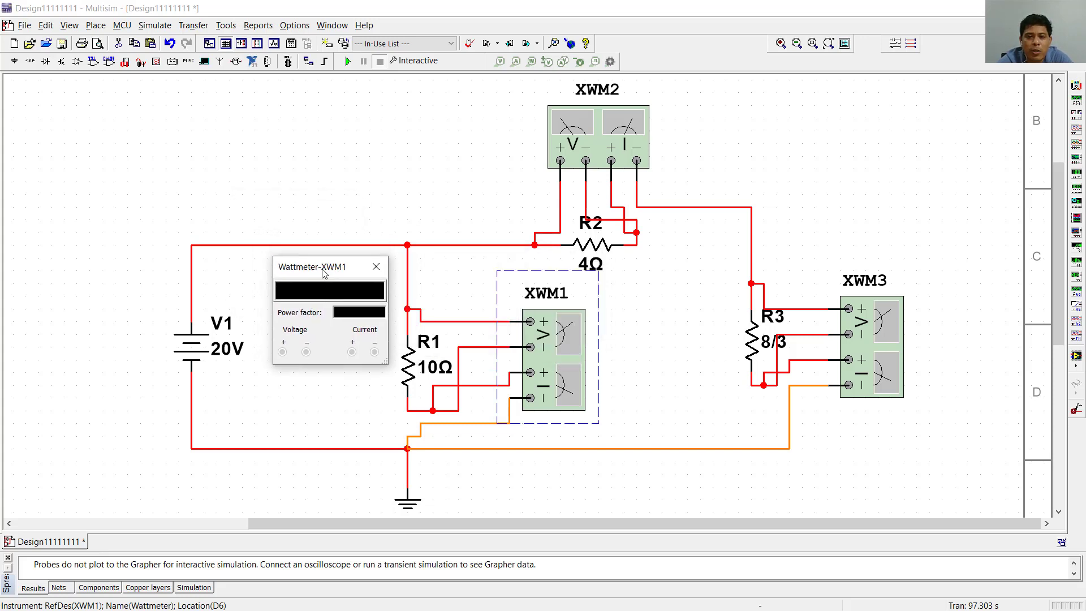
mouse_move(588, 140)
mouse_down()
mouse_move(588, 104)
mouse_move(588, 151)
mouse_up()
double_click(604, 136)
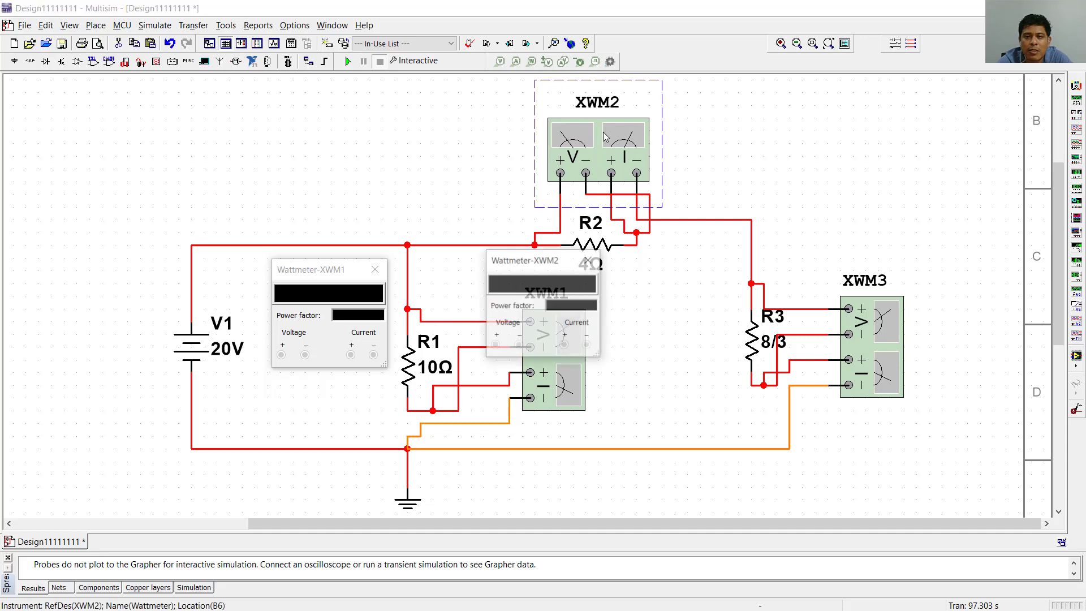
drag(534, 269, 721, 114)
- Open XWM3's readout just below its meter and run the interactive simulation
double_click(884, 332)
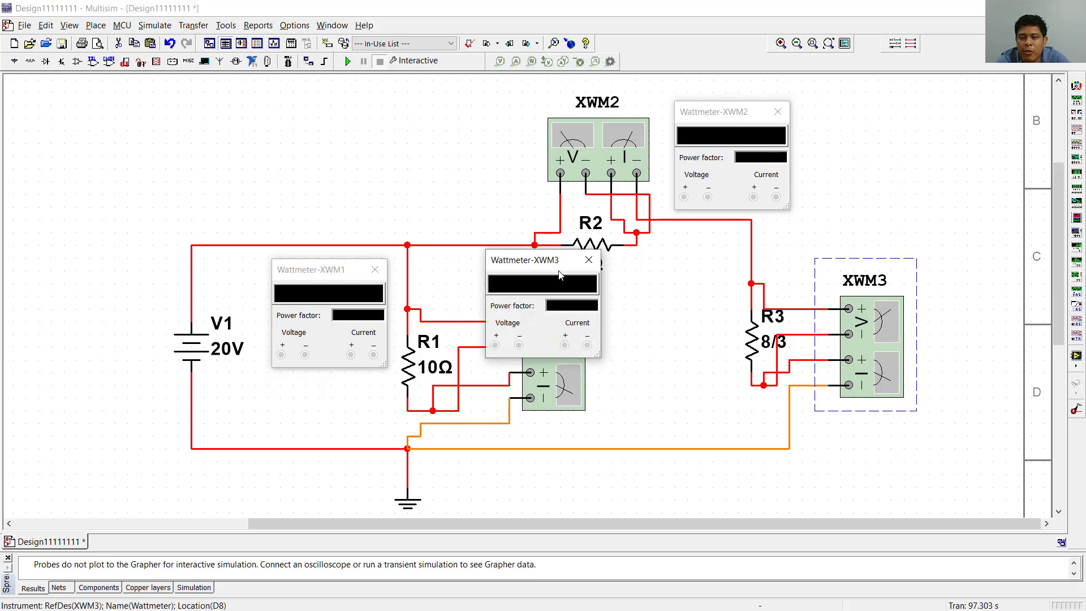
drag(552, 265, 746, 416)
click(836, 448)
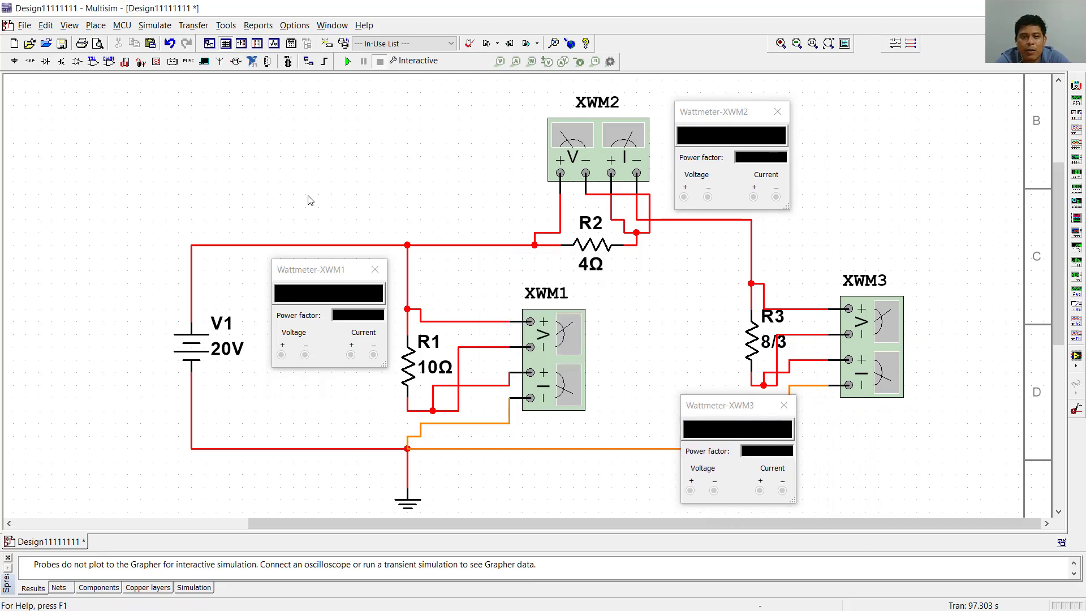
drag(320, 270, 323, 266)
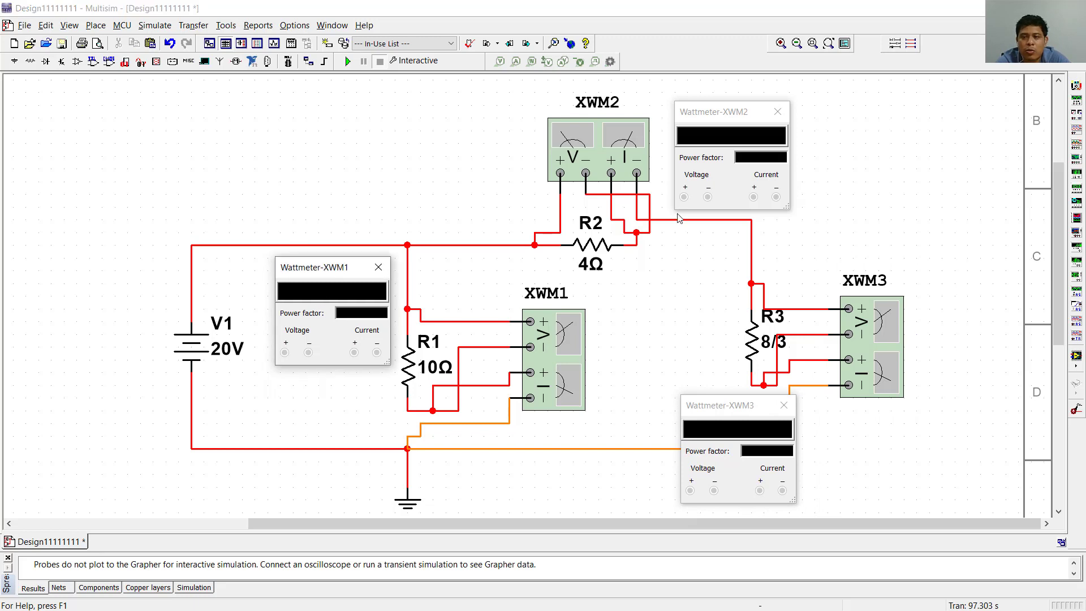
click(347, 62)
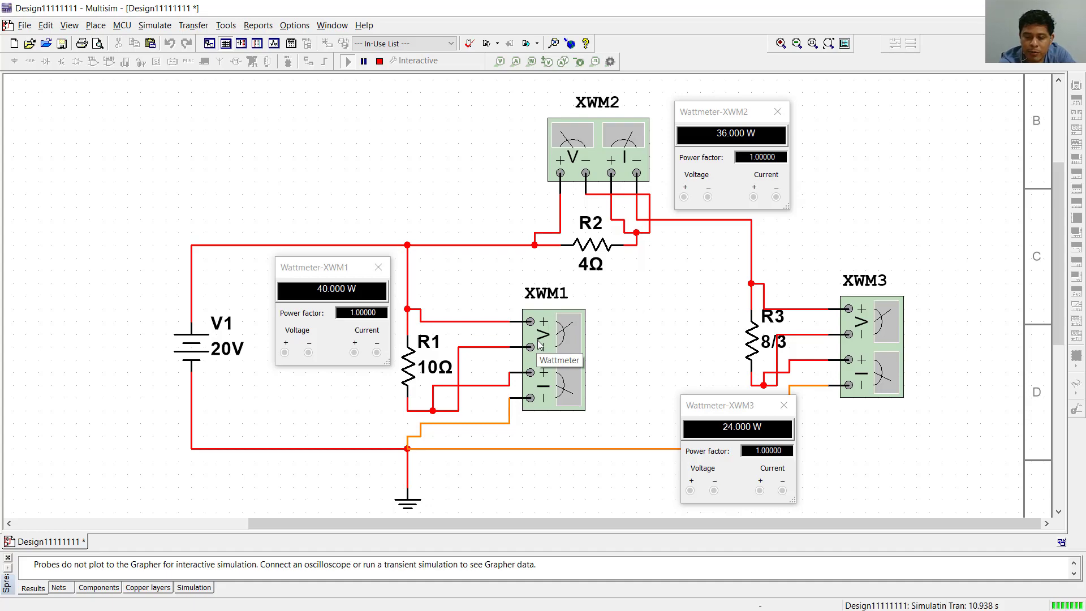
- Switch to the DC Circuit Analysis.pptx presentation in PowerPoint and paste the simulation screenshot onto blank slide 9
key(alt+Tab)
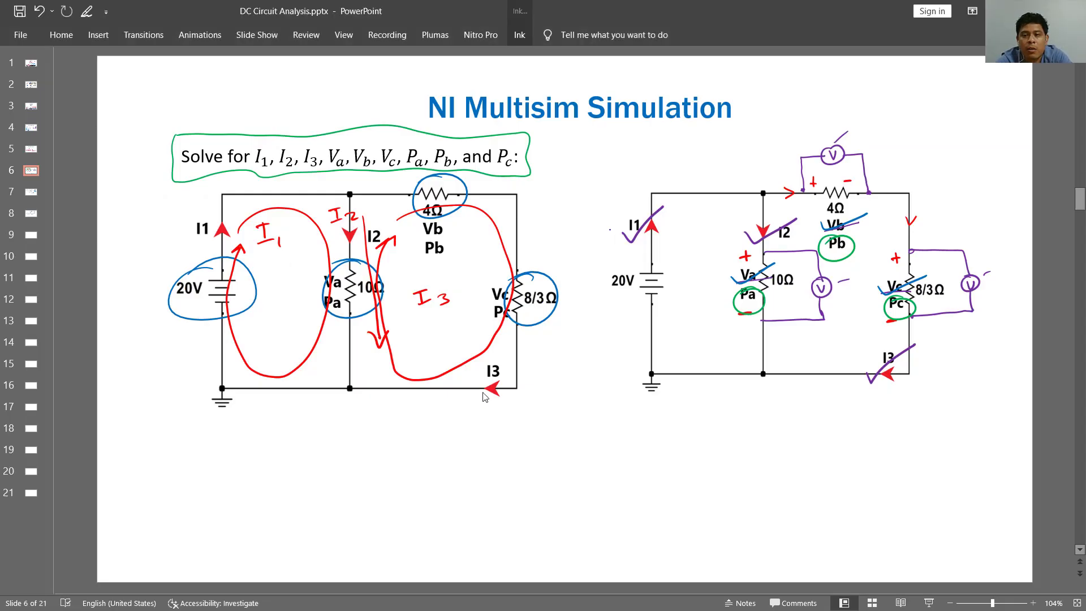
scroll(483, 396, down, 1)
scroll(483, 396, down, 2)
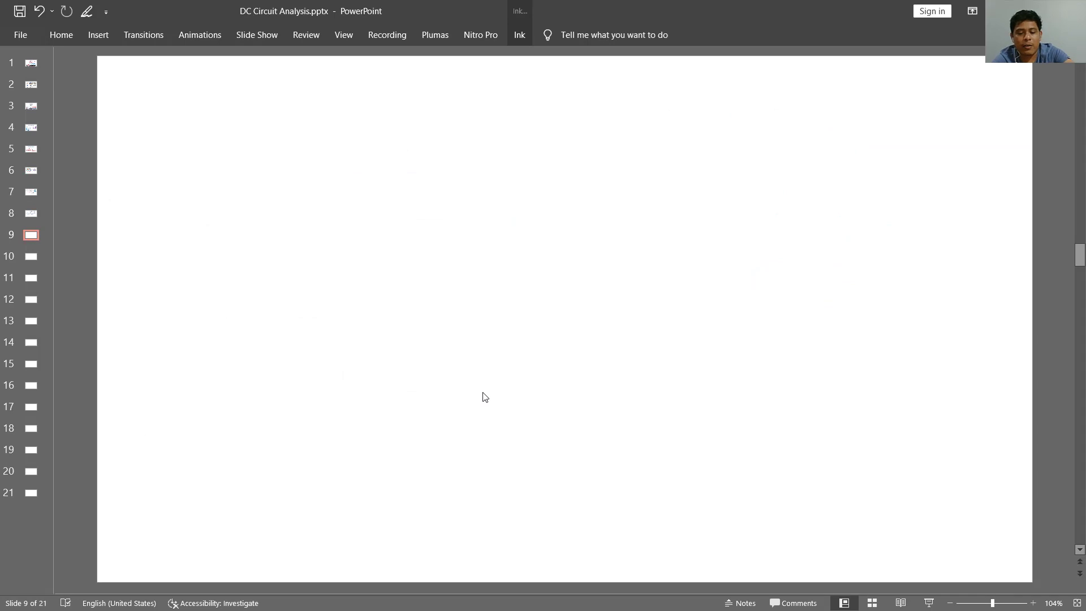
key(ctrl+v)
- Crop the screenshot to the circuit with its wattmeter readouts and move it towards the slide's left edge
right_click(505, 315)
key(Escape)
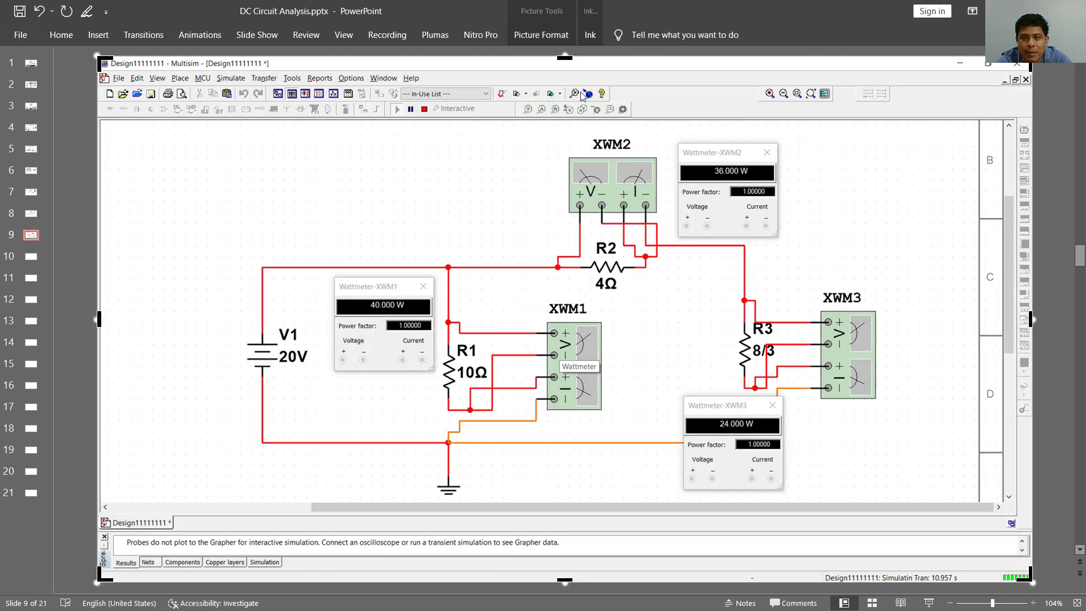
drag(568, 63, 567, 128)
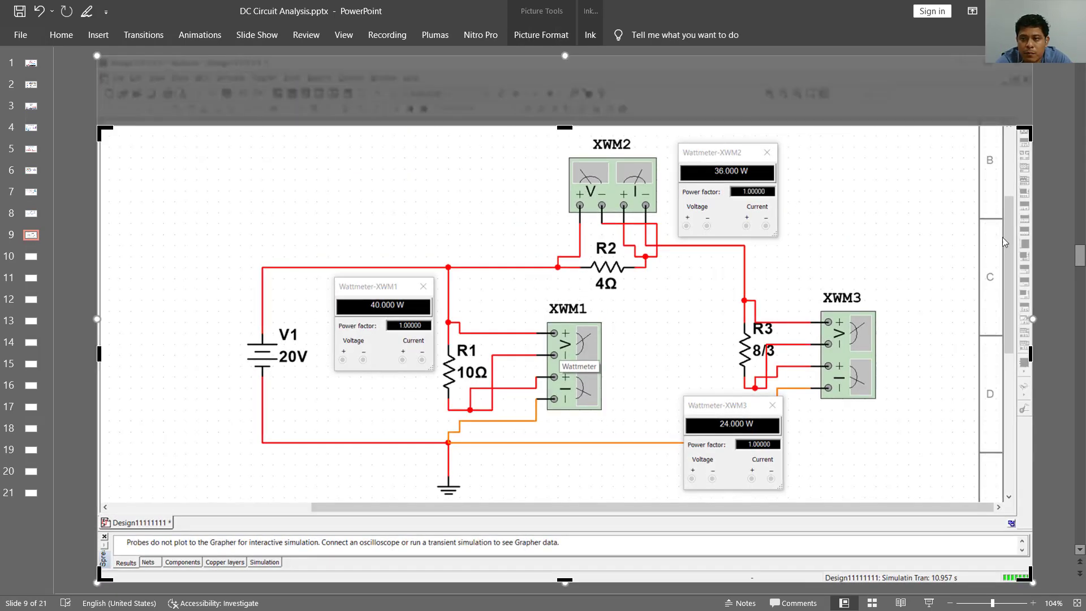
drag(1031, 349, 881, 383)
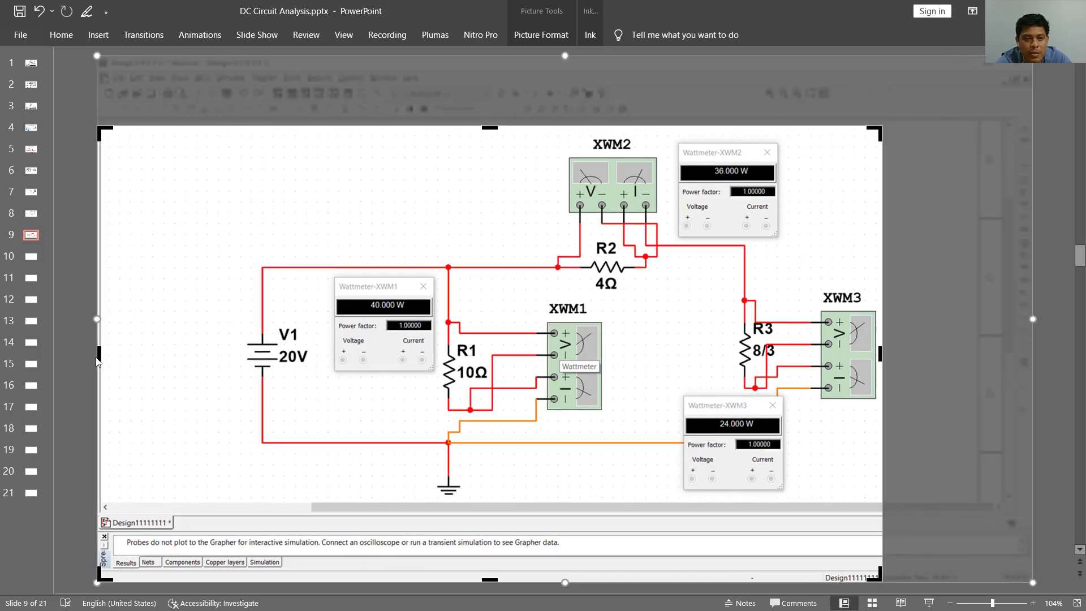
drag(98, 360, 248, 353)
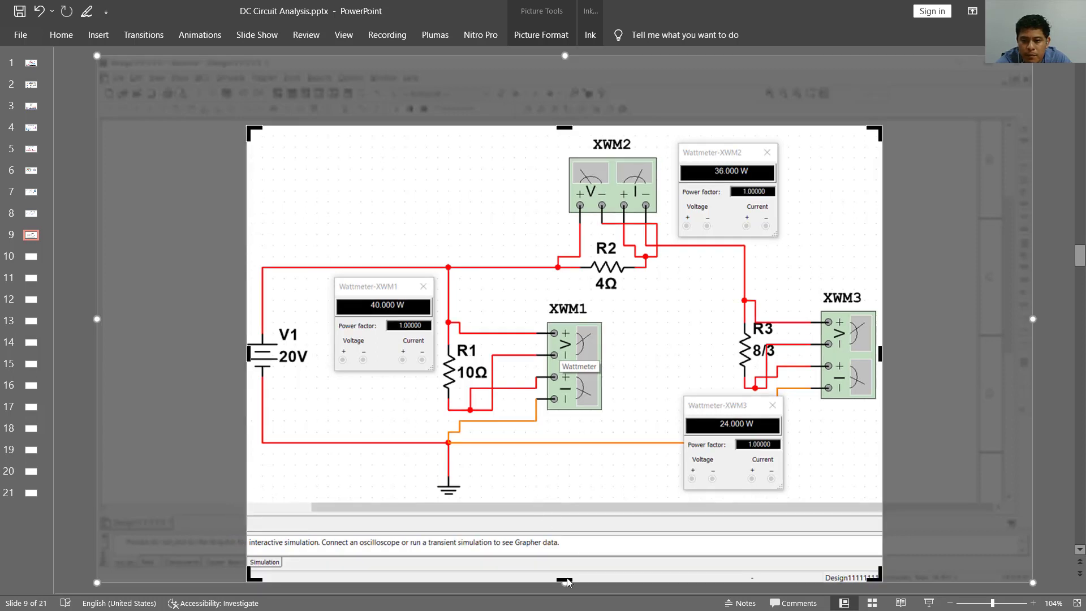
drag(568, 581, 552, 497)
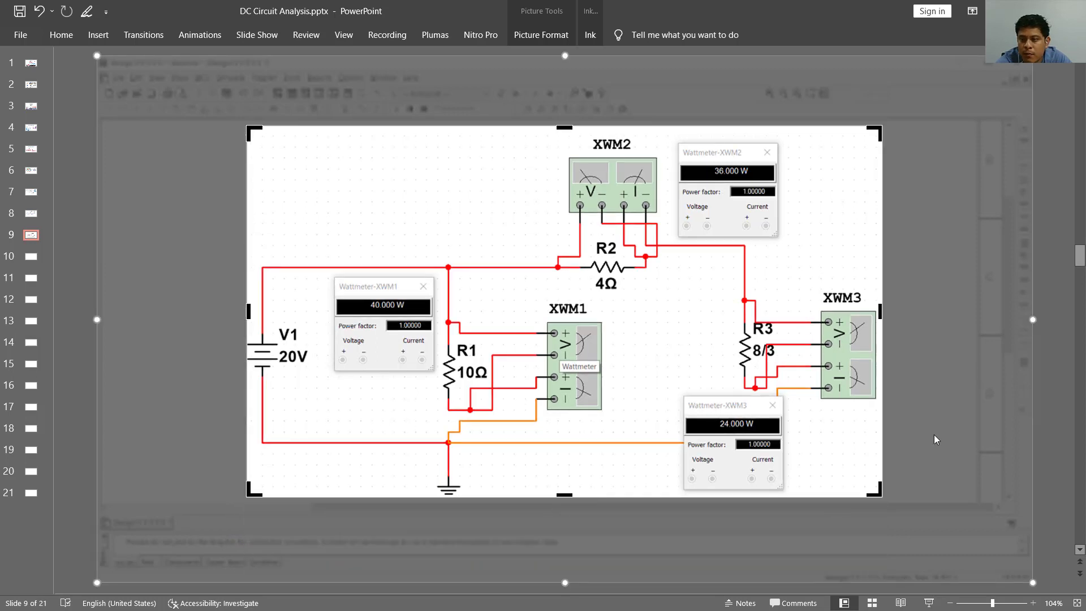
click(1053, 427)
drag(533, 320, 396, 327)
click(829, 236)
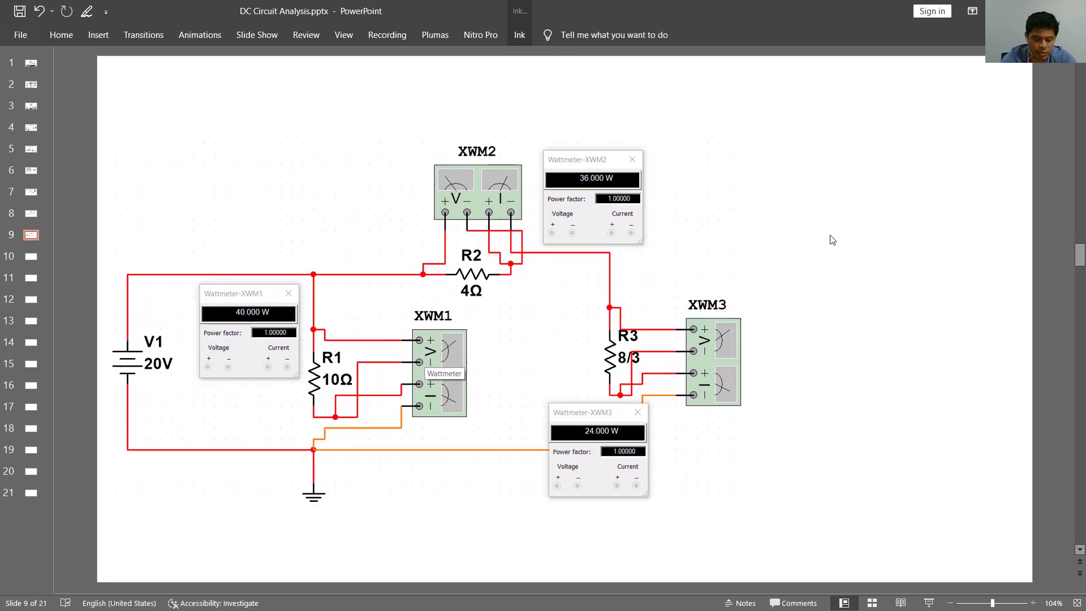
- In purple ink, handwrite Pa beside R1, Pb beside R2 and Pc near XWM3's readout, plus another Pa in the blank area beside the circuit
click(519, 35)
click(500, 55)
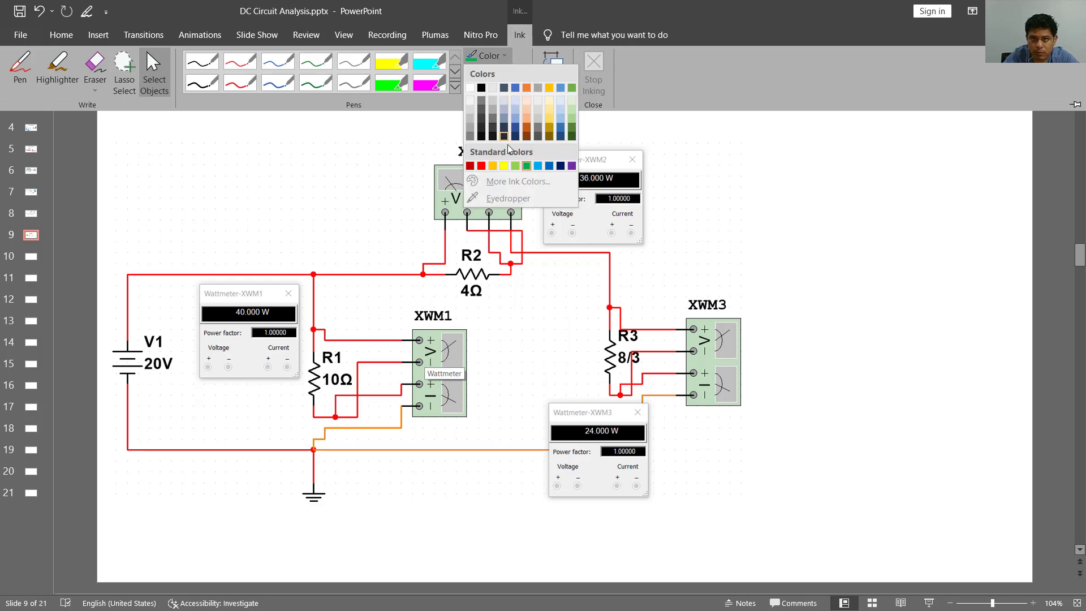
click(573, 169)
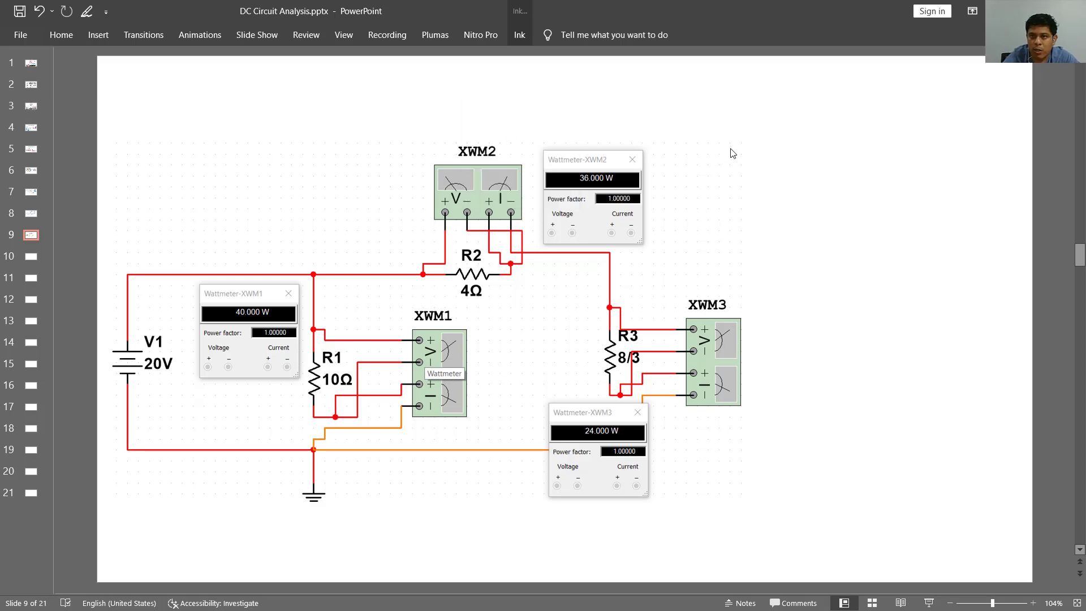
mouse_move(758, 158)
mouse_down()
mouse_move(769, 140)
mouse_move(785, 167)
mouse_up()
mouse_move(338, 330)
mouse_down()
mouse_move(339, 310)
mouse_move(368, 332)
mouse_up()
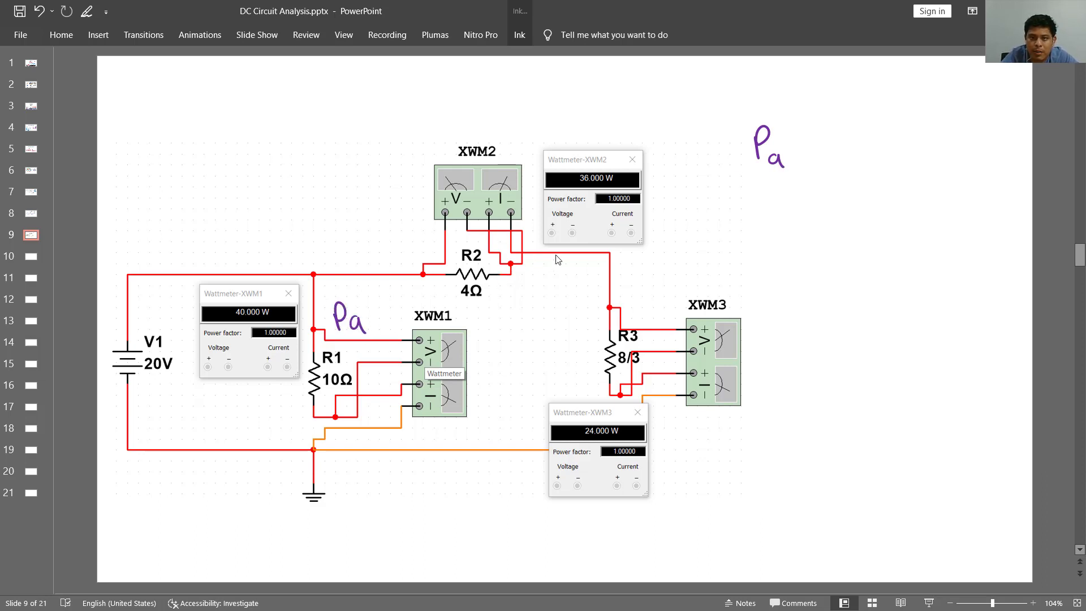
mouse_move(536, 281)
mouse_down()
mouse_move(538, 270)
mouse_move(557, 291)
mouse_up()
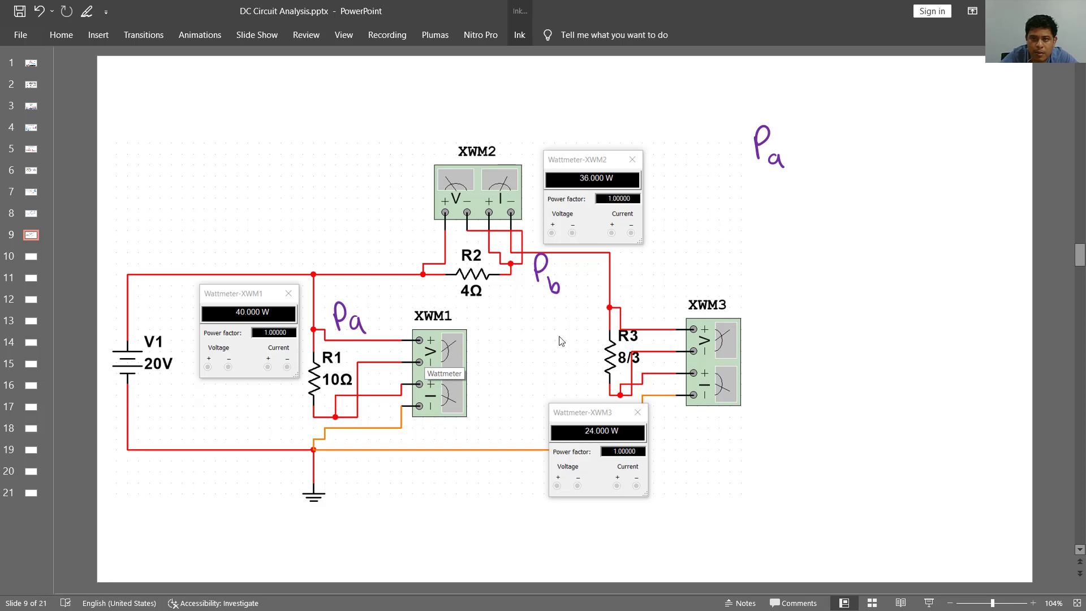
mouse_move(667, 424)
mouse_down()
mouse_move(670, 447)
mouse_move(669, 437)
mouse_move(695, 453)
mouse_up()
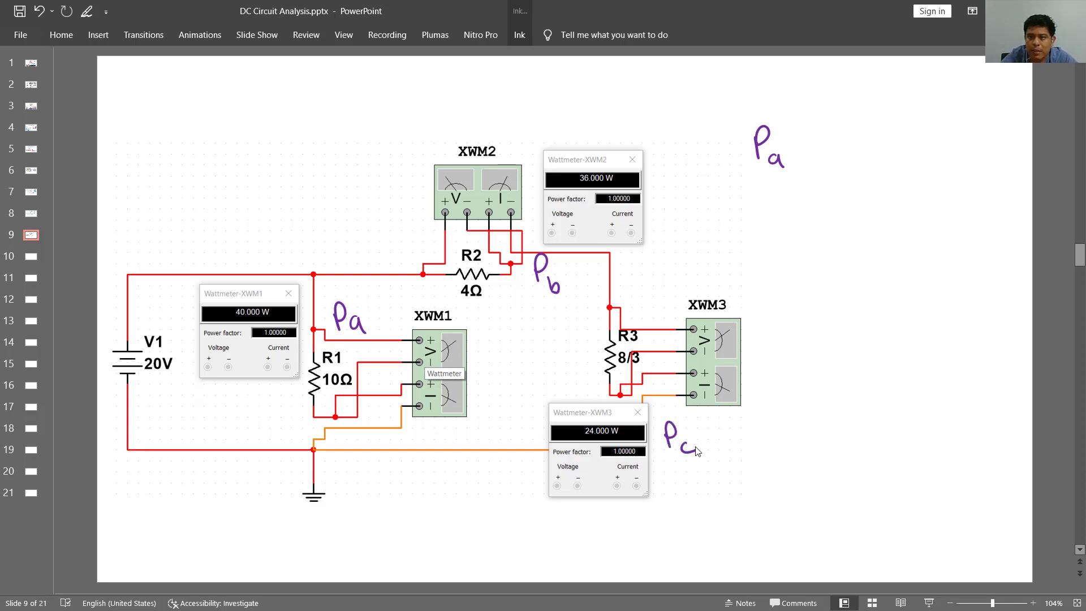
- Complete the handwritten results as "Pa = 40W" and, on the line below, "Pb = 36W"
drag(797, 150, 816, 157)
drag(833, 144, 844, 161)
drag(856, 148, 899, 143)
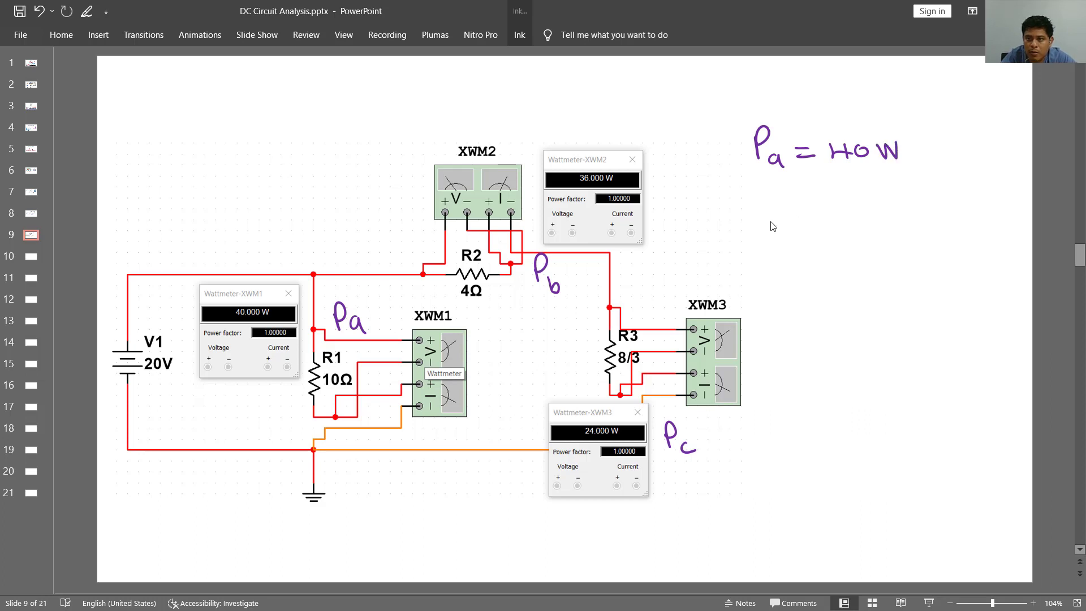
drag(761, 228, 763, 212)
mouse_move(776, 210)
mouse_down()
mouse_move(789, 228)
mouse_move(813, 216)
mouse_up()
mouse_move(798, 225)
mouse_down()
mouse_move(840, 206)
mouse_move(835, 224)
mouse_move(856, 217)
mouse_up()
mouse_move(874, 202)
mouse_down()
mouse_move(887, 224)
mouse_move(892, 202)
mouse_up()
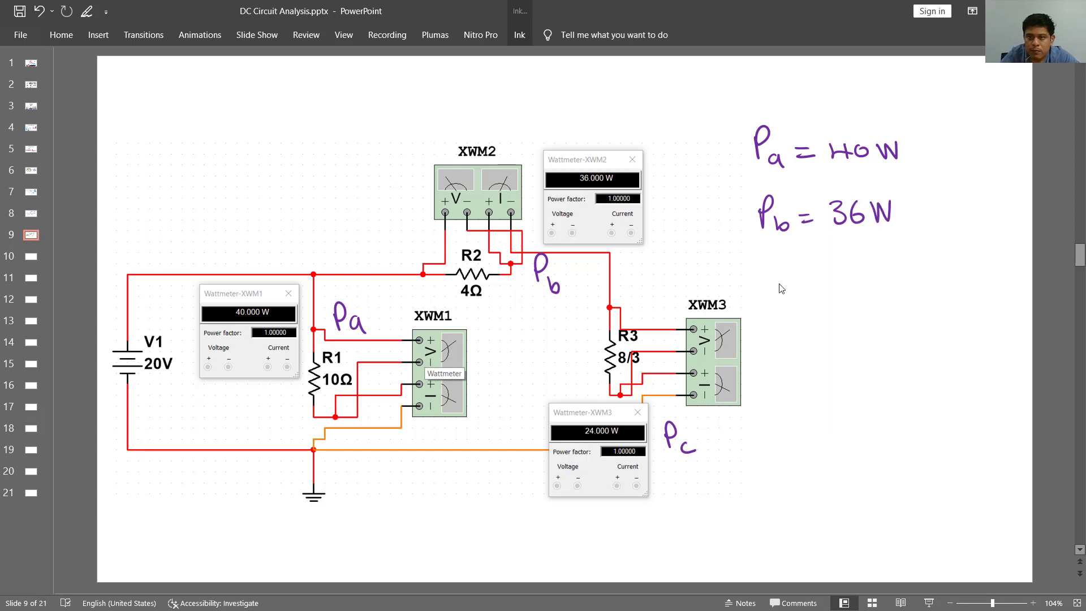
- Handwrite "Pc = 24W" below the Pb result
drag(770, 267, 770, 294)
drag(771, 269, 773, 282)
mouse_move(800, 287)
mouse_down()
mouse_move(793, 291)
mouse_move(804, 296)
mouse_up()
drag(815, 283, 862, 292)
mouse_move(866, 273)
mouse_down()
mouse_move(868, 289)
mouse_move(889, 282)
mouse_up()
drag(883, 273, 885, 293)
mouse_move(893, 277)
mouse_down()
mouse_move(897, 289)
mouse_move(916, 269)
mouse_up()
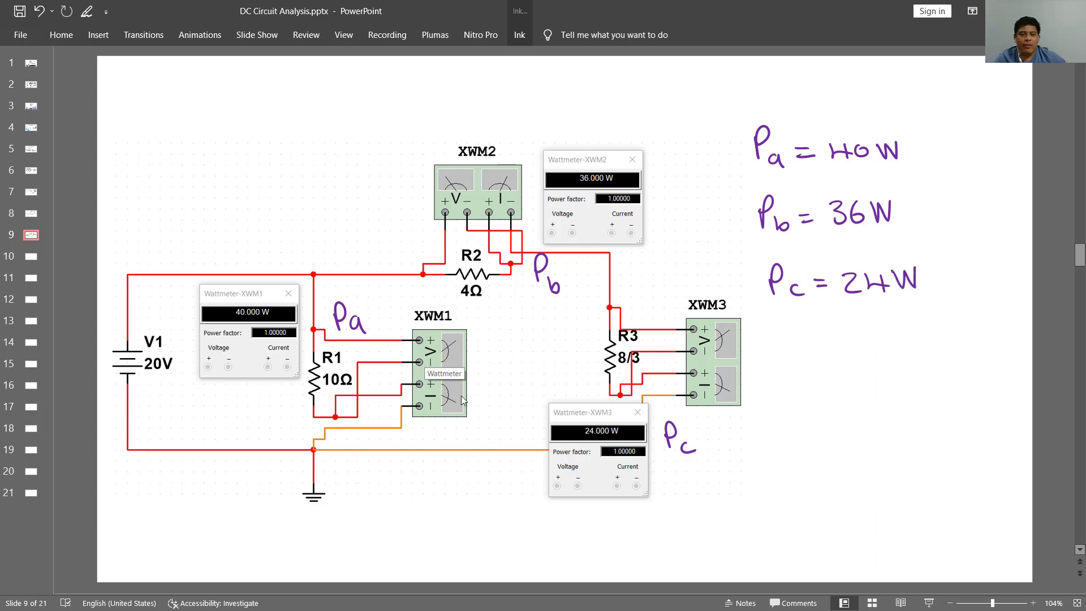
- Review the current, voltage and power results on slides 7 to 9
scroll(461, 396, up, 2)
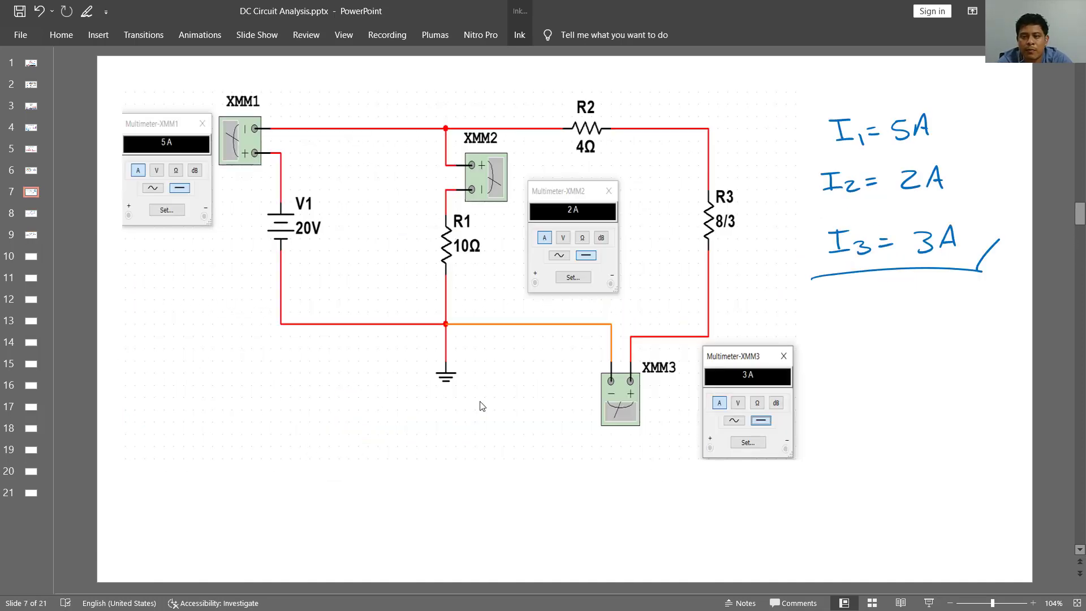
scroll(756, 233, down, 1)
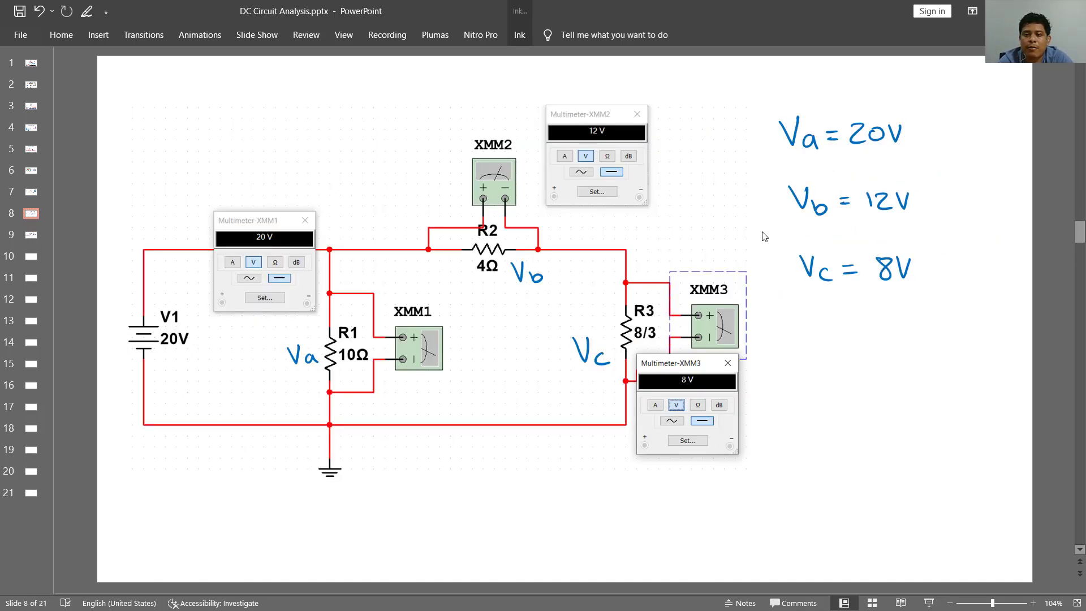
scroll(764, 237, down, 1)
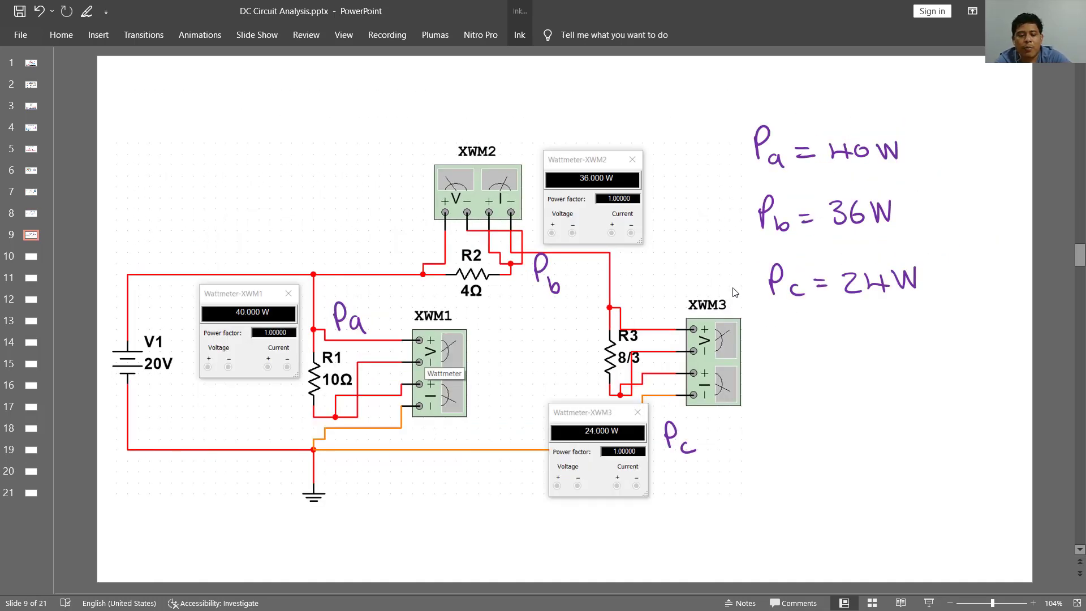
key(alt)
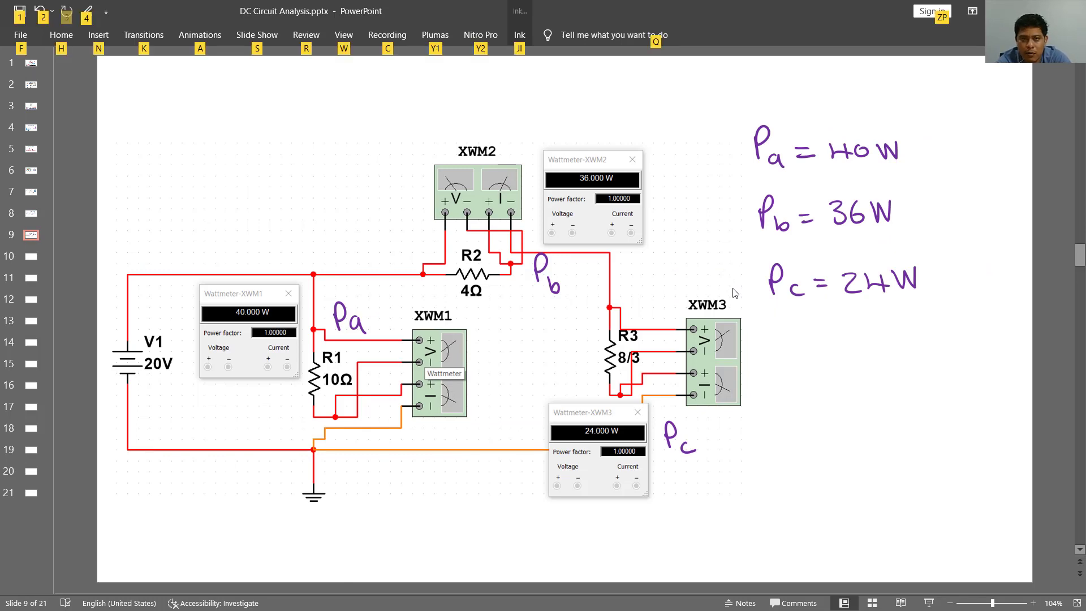
- Check the running wattmeter simulation in Multisim, and review the current, voltage and power results on slides 7 to 9 in PowerPoint
key(alt+Tab)
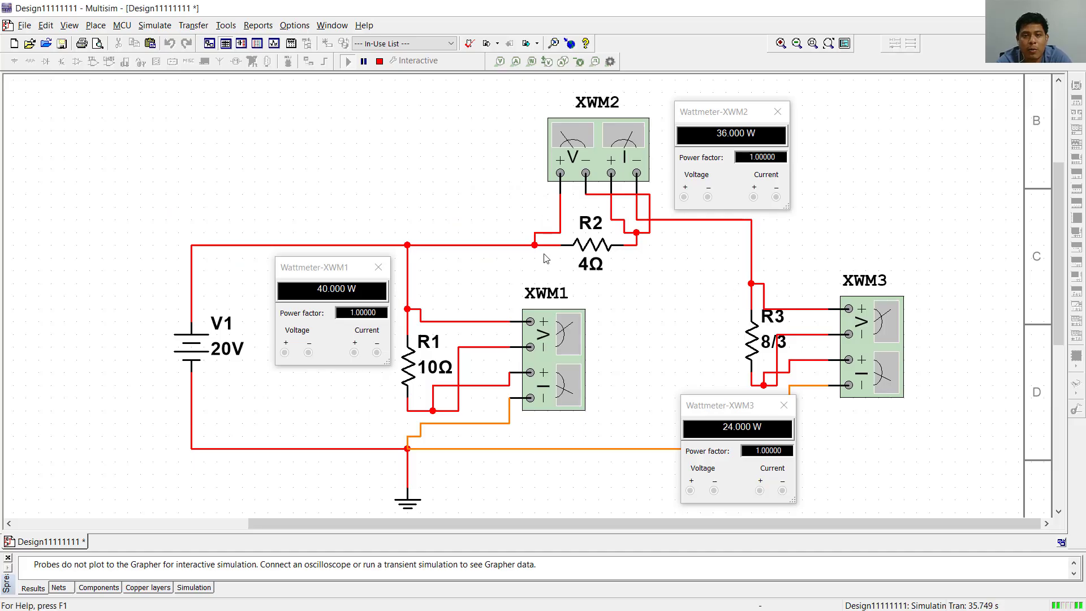
scroll(539, 256, down, 1)
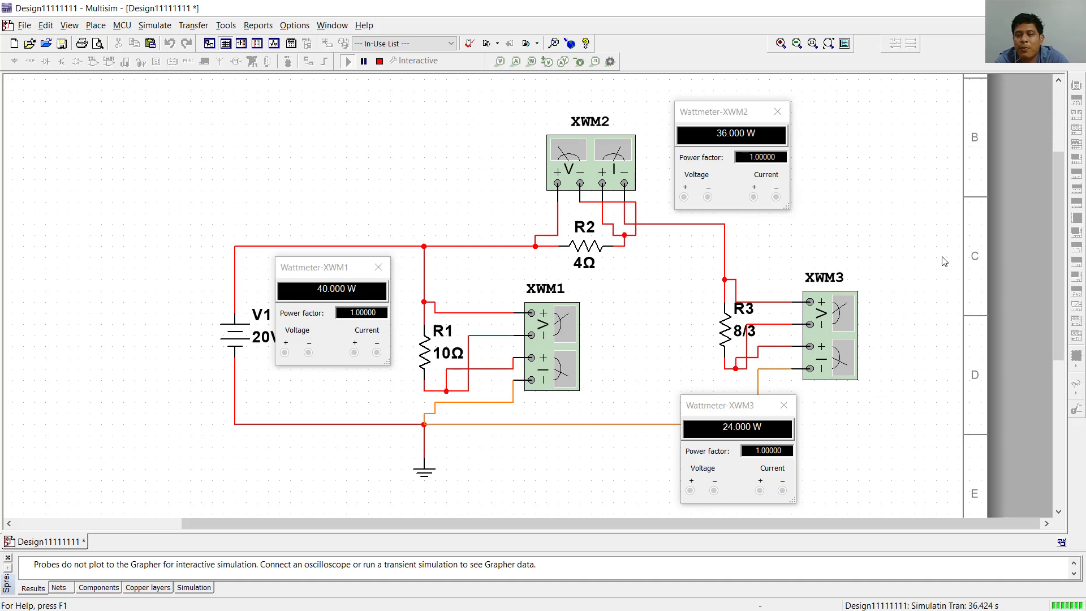
scroll(946, 286, up, 1)
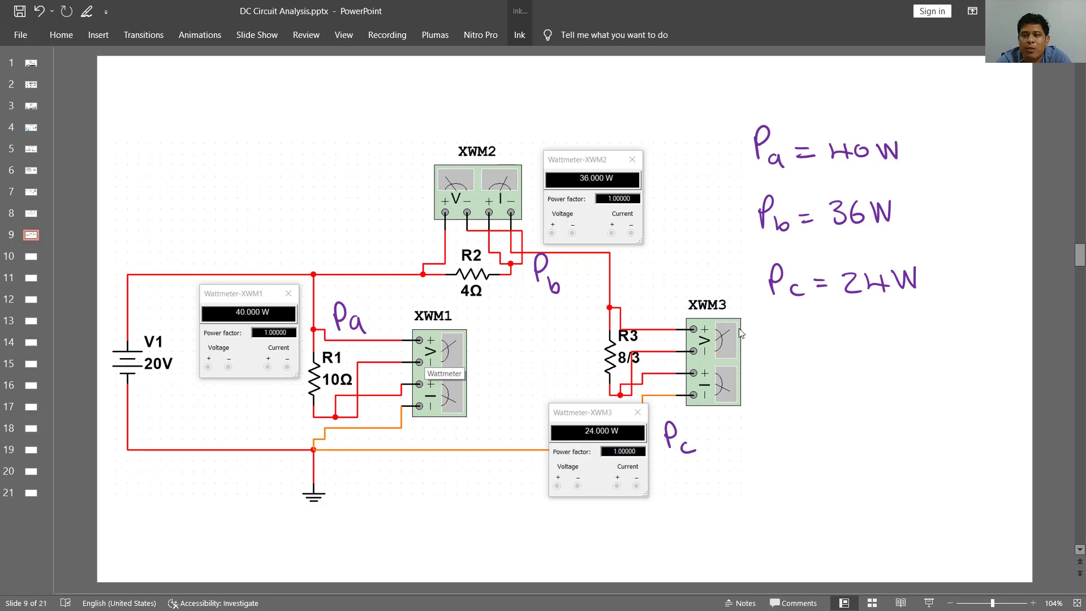
scroll(820, 355, up, 2)
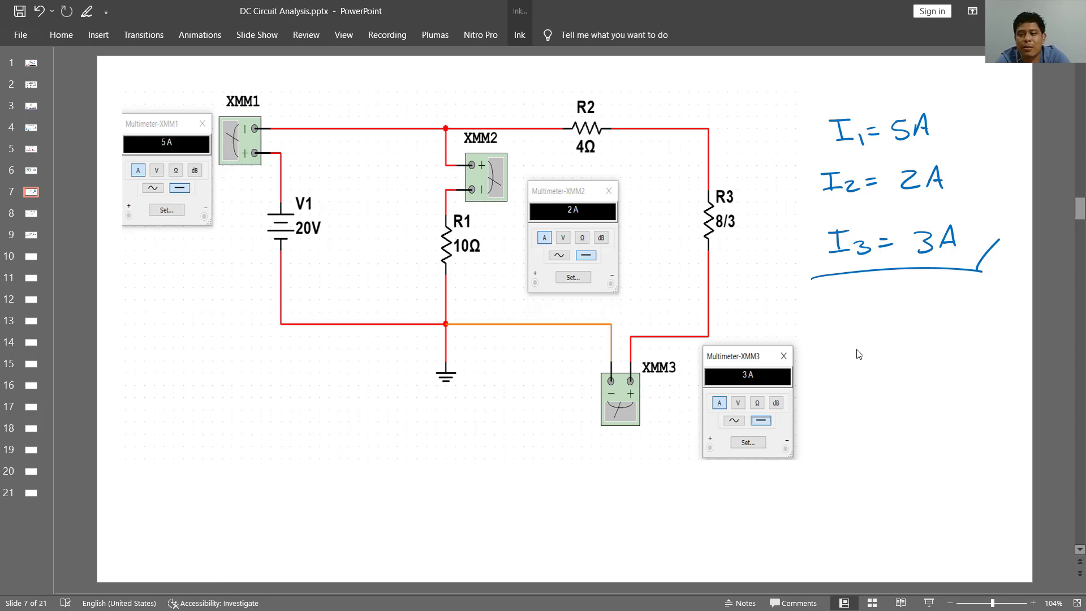
scroll(876, 351, up, 1)
scroll(876, 351, down, 1)
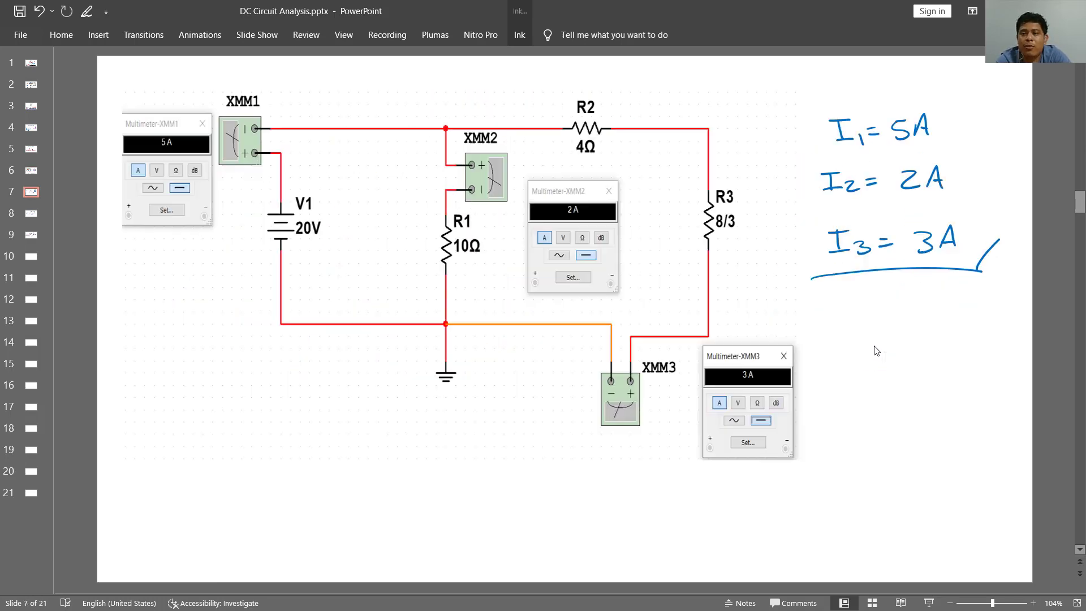
scroll(877, 350, down, 3)
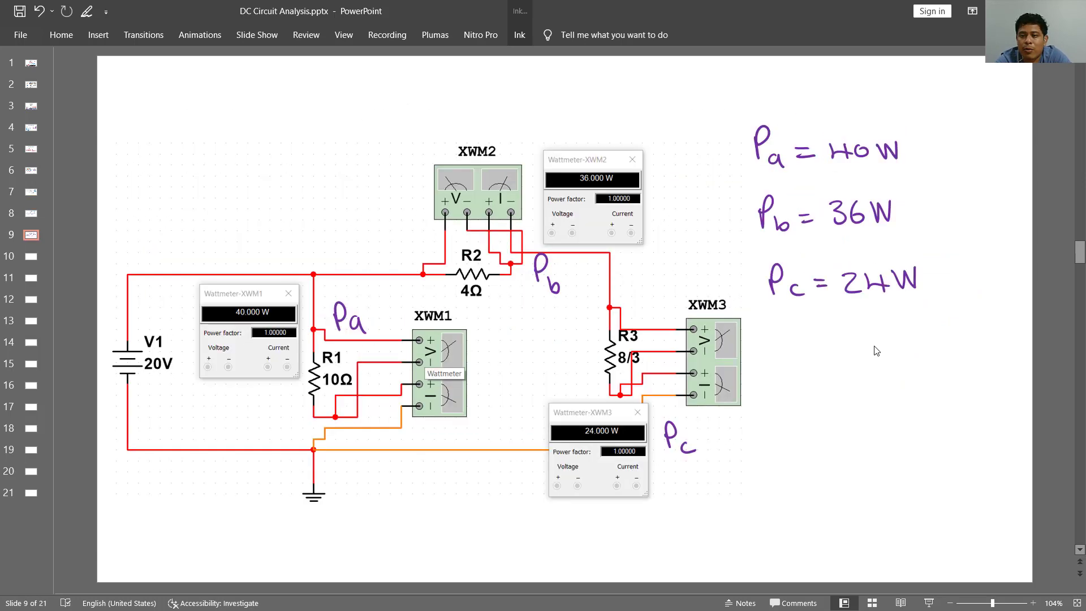
scroll(876, 351, up, 1)
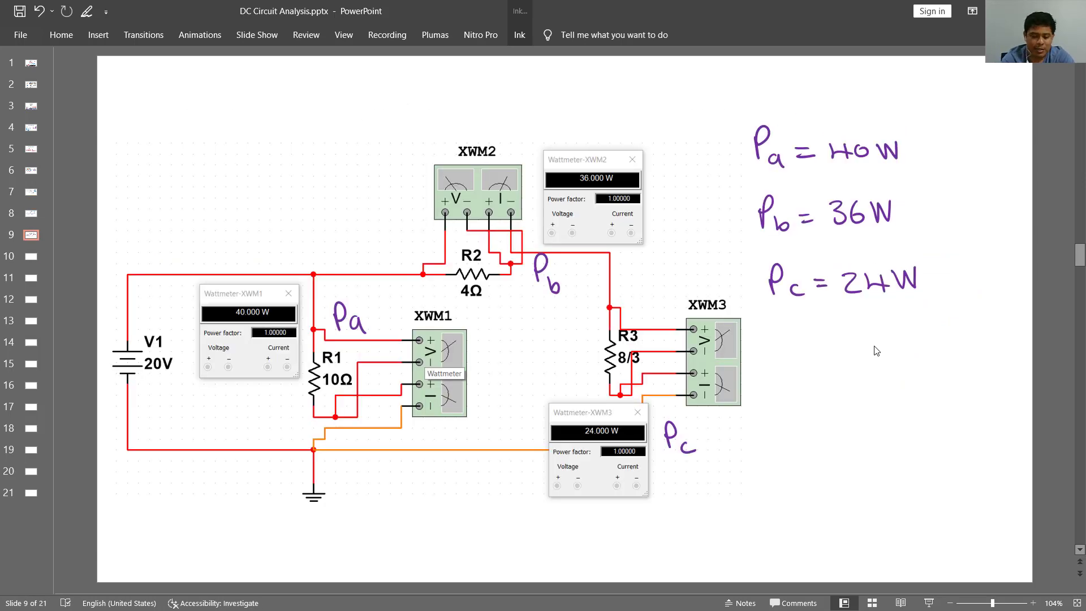
- In red ink, handwrite "ΣPt = 0" below the power results, underline it with a tick, and underline the Pc result
click(526, 33)
click(488, 55)
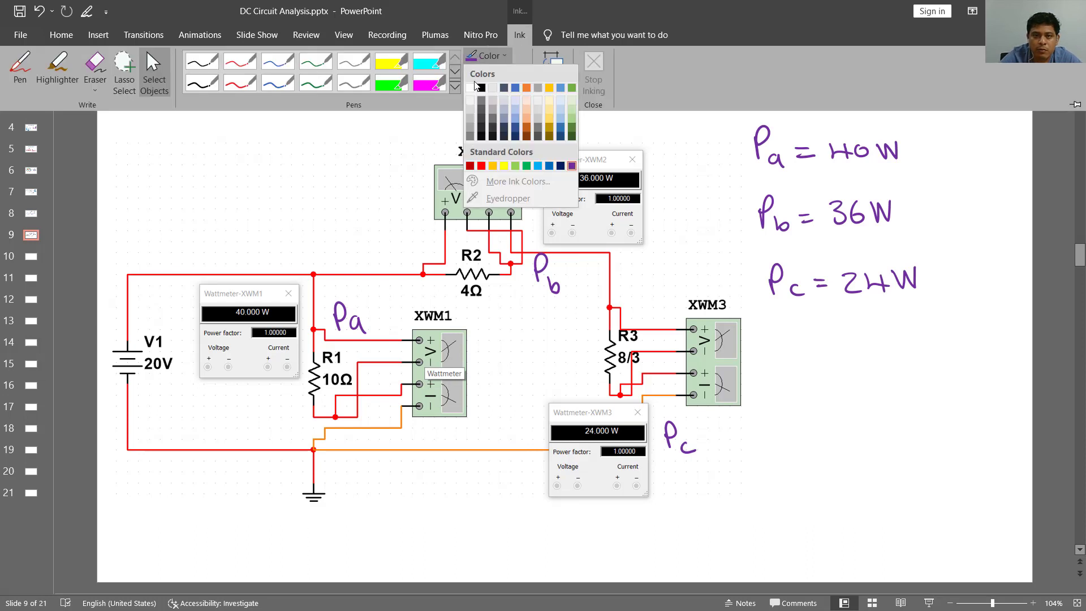
click(481, 166)
mouse_move(802, 348)
mouse_down()
mouse_move(808, 378)
mouse_move(830, 355)
mouse_move(820, 365)
mouse_up()
mouse_move(836, 376)
mouse_down()
mouse_move(835, 384)
mouse_move(871, 365)
mouse_up()
drag(857, 372, 872, 371)
drag(901, 355, 900, 366)
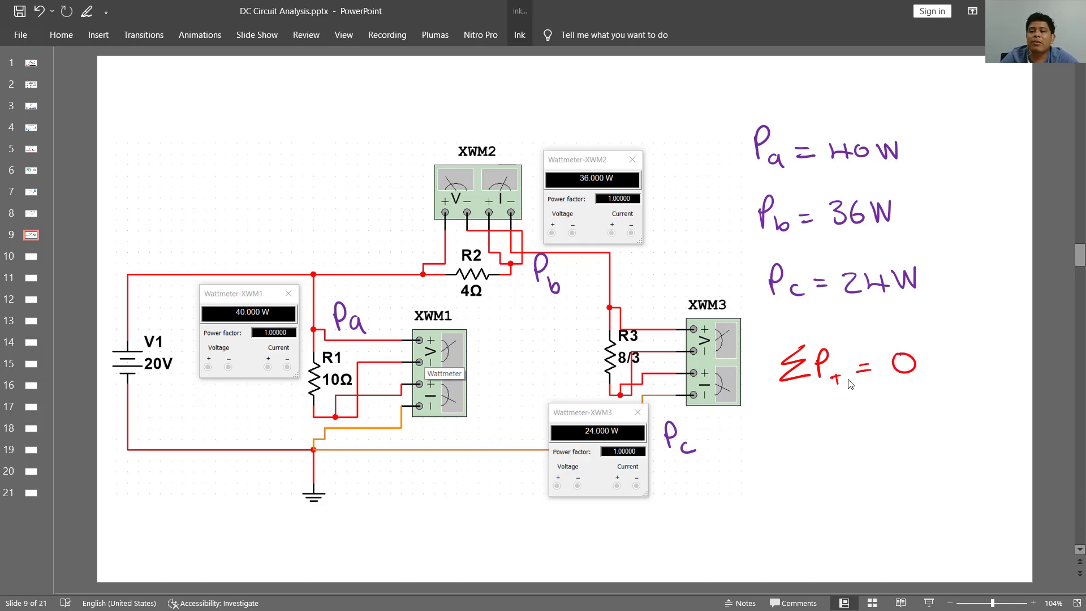
drag(786, 400, 919, 394)
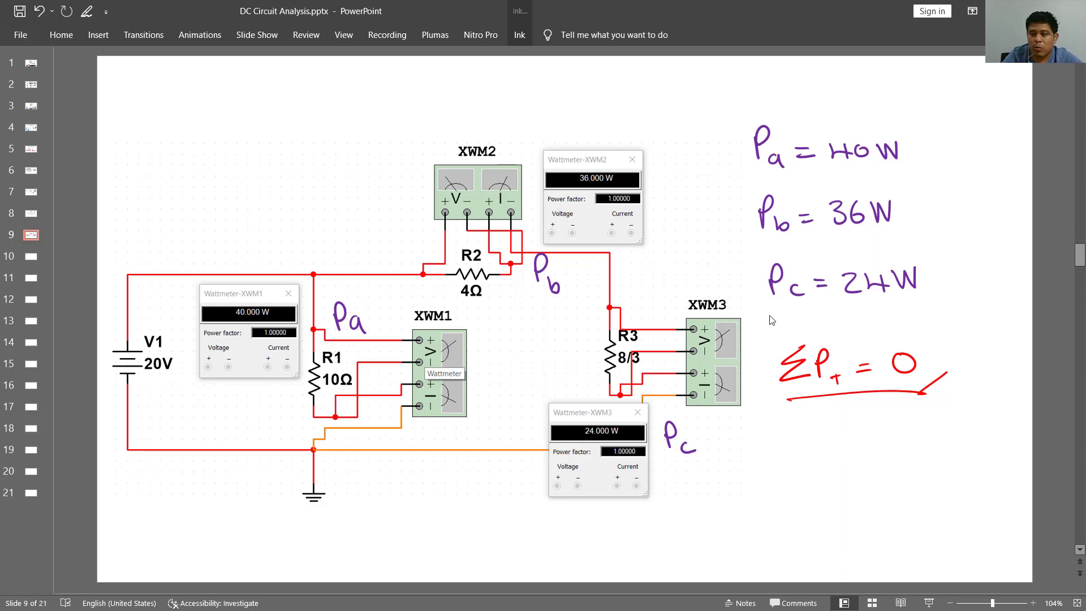
drag(775, 306, 932, 295)
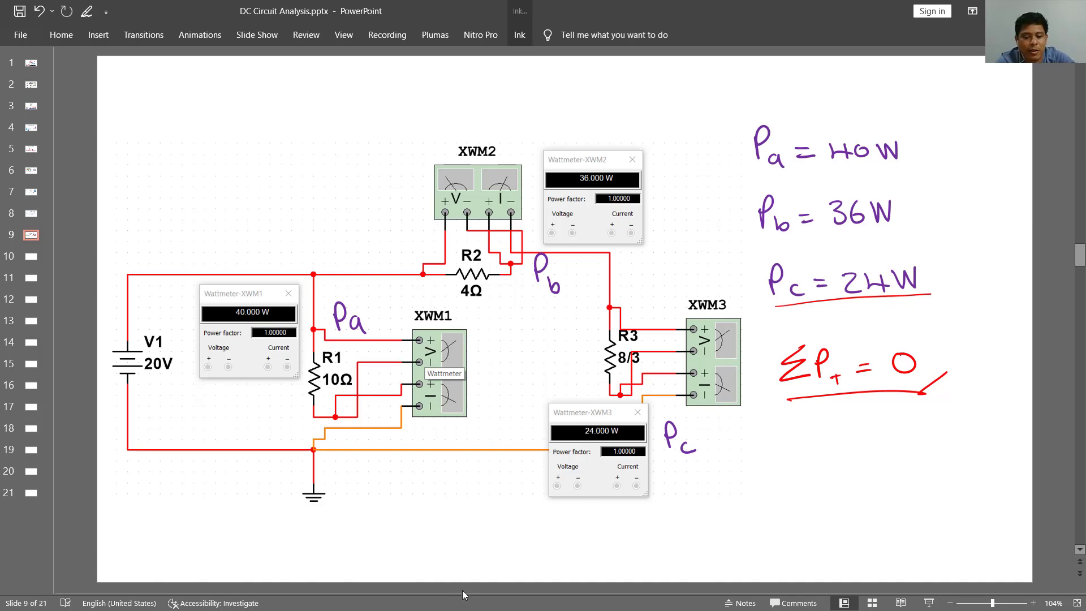
- Switch to the fx-991ES PLUS C calculator emulator and place its window beside the handwritten power results
key(alt+Tab)
key(alt+Tab)
key(alt+Tab)
key(alt+Tab)
key(alt+Tab)
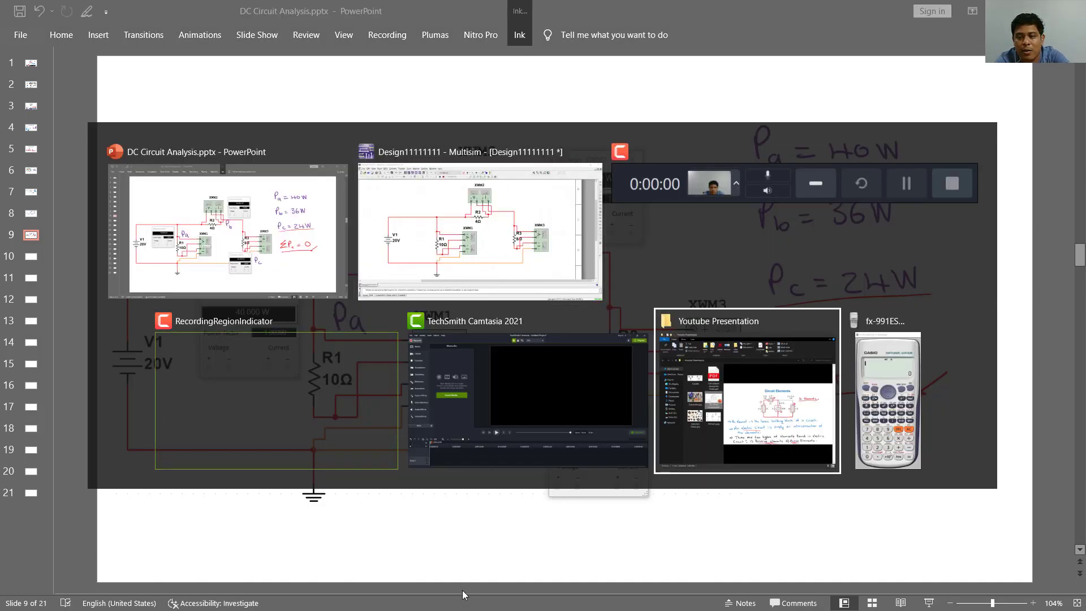
key(alt+Tab)
drag(230, 63, 595, 73)
- Calculate the total resistor power as 40+36+24 on the calculator
click(538, 428)
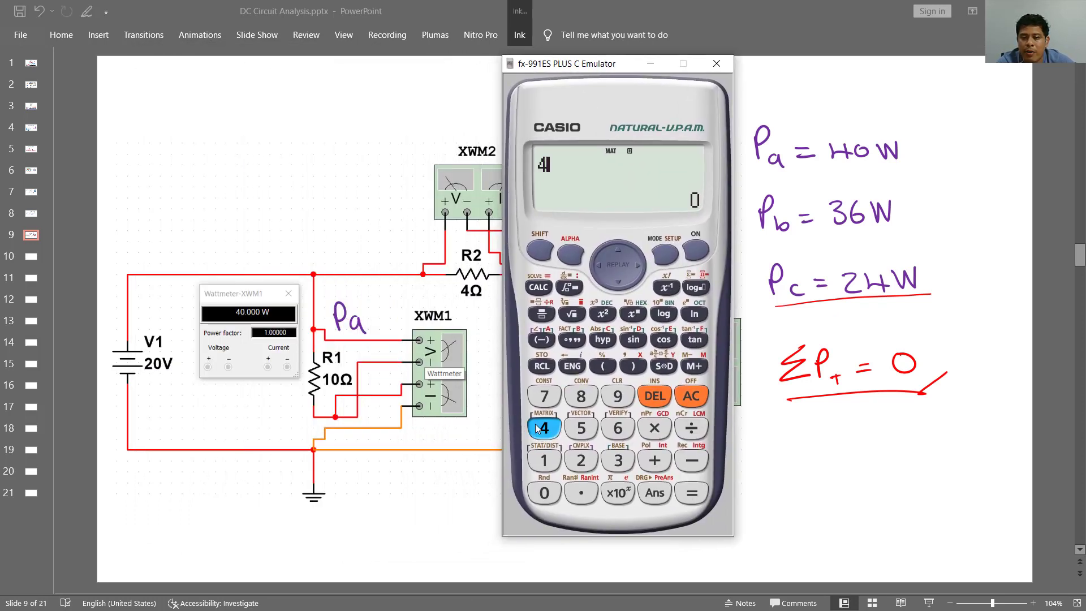
click(548, 490)
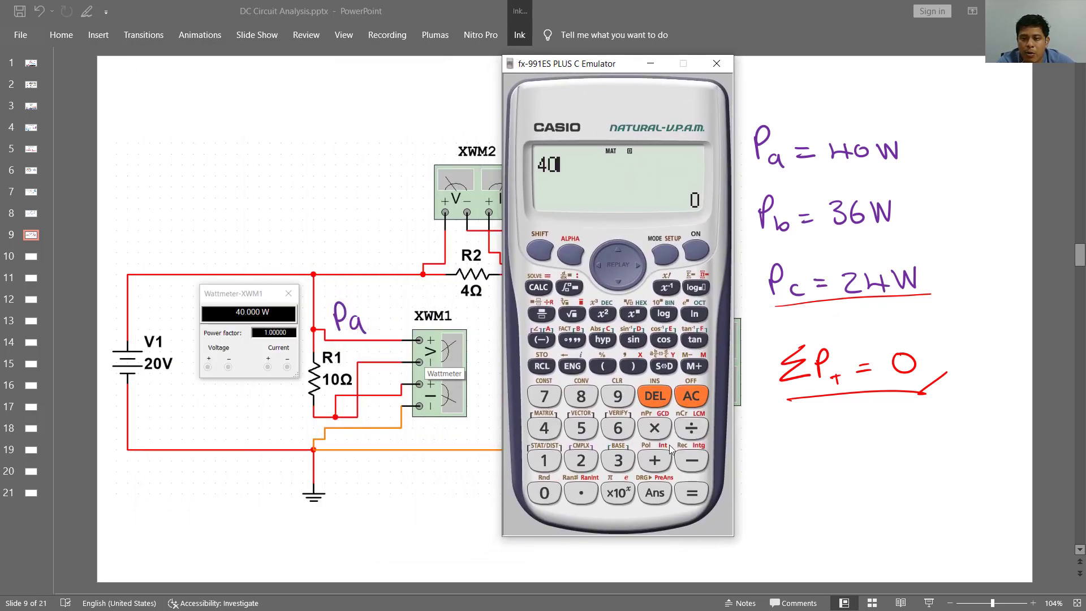
click(655, 459)
click(614, 457)
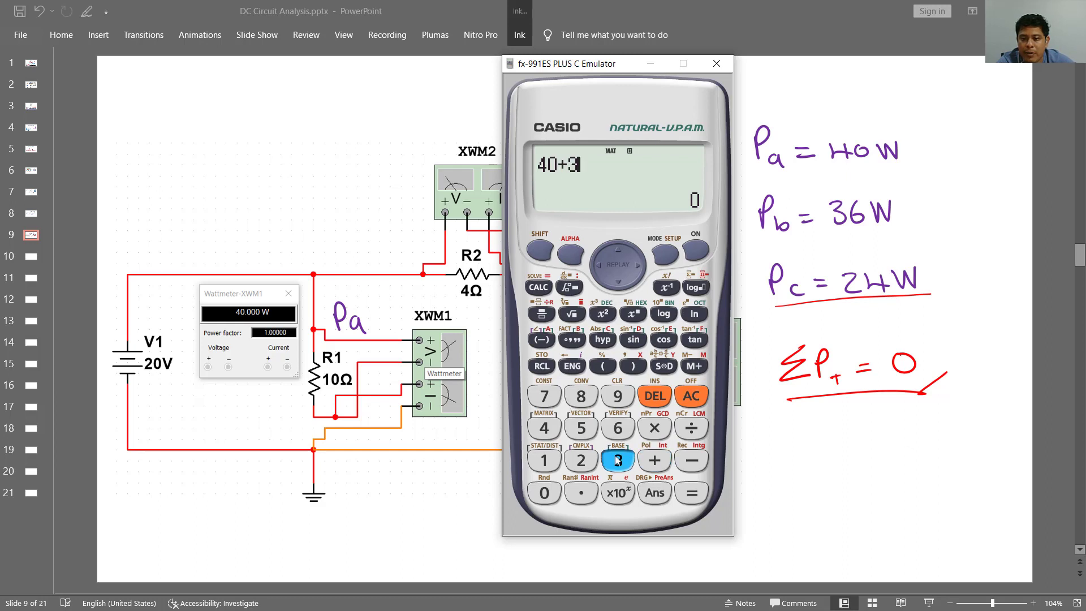
click(618, 430)
click(654, 461)
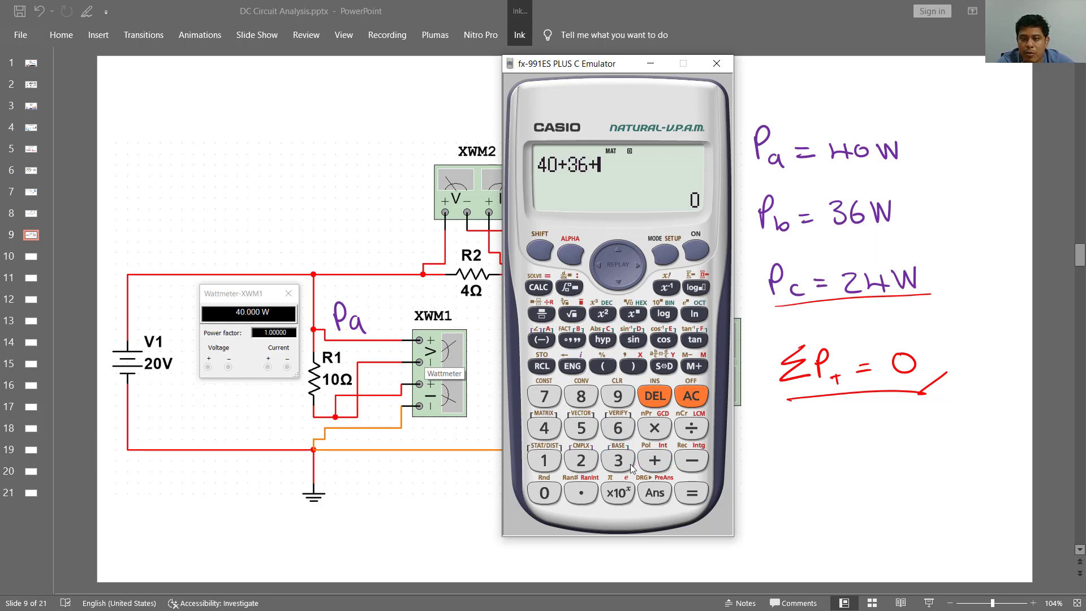
click(578, 461)
click(544, 428)
click(691, 492)
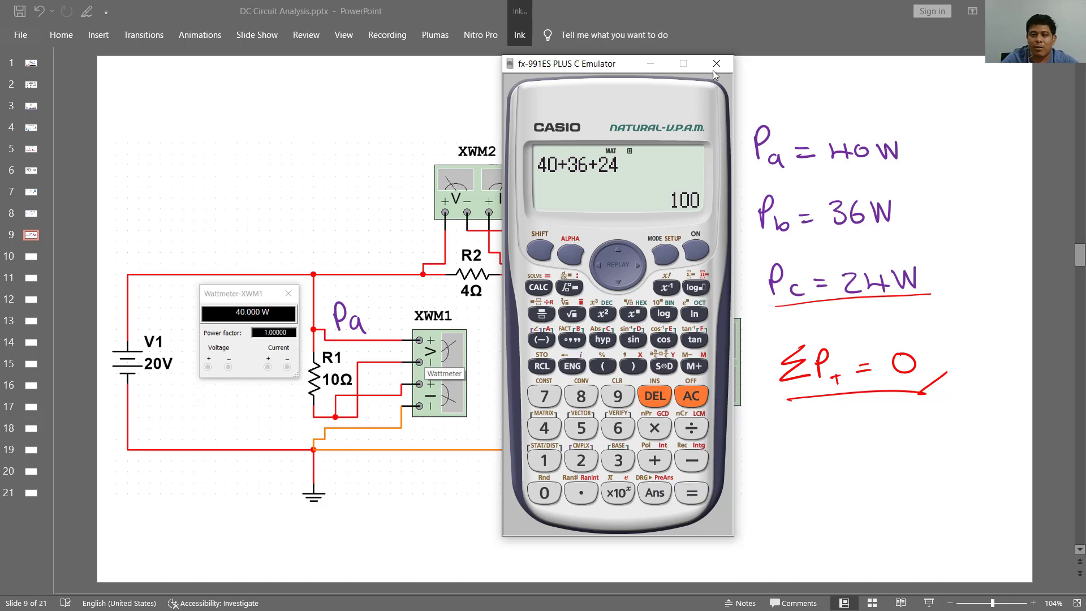
- Back on slide 9 in PowerPoint, draw a purple sum line under the Pc result and handwrite "100W" beneath it
click(524, 35)
click(488, 55)
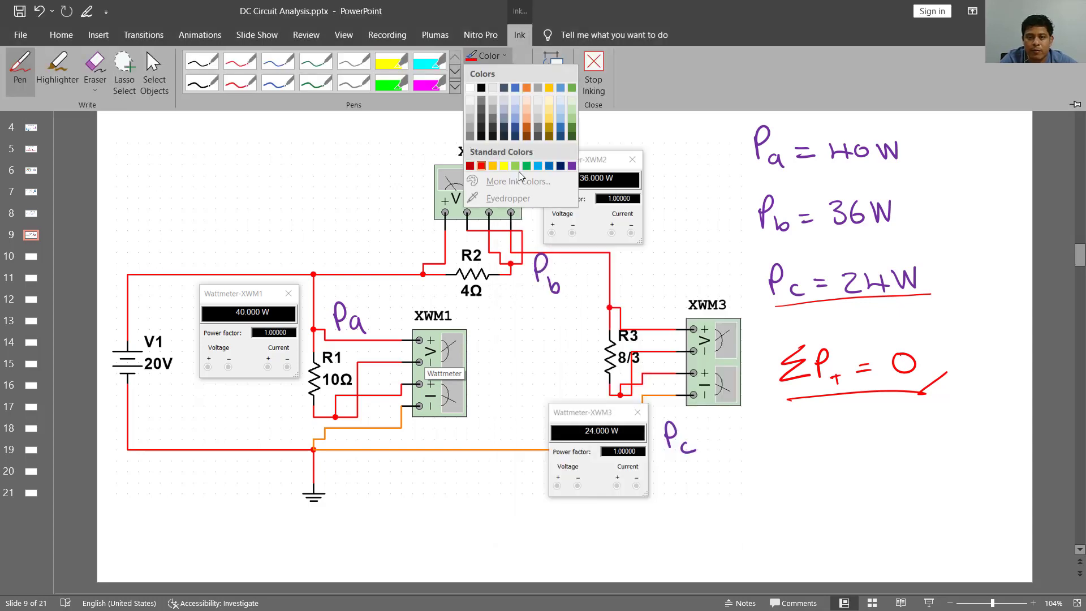
click(572, 165)
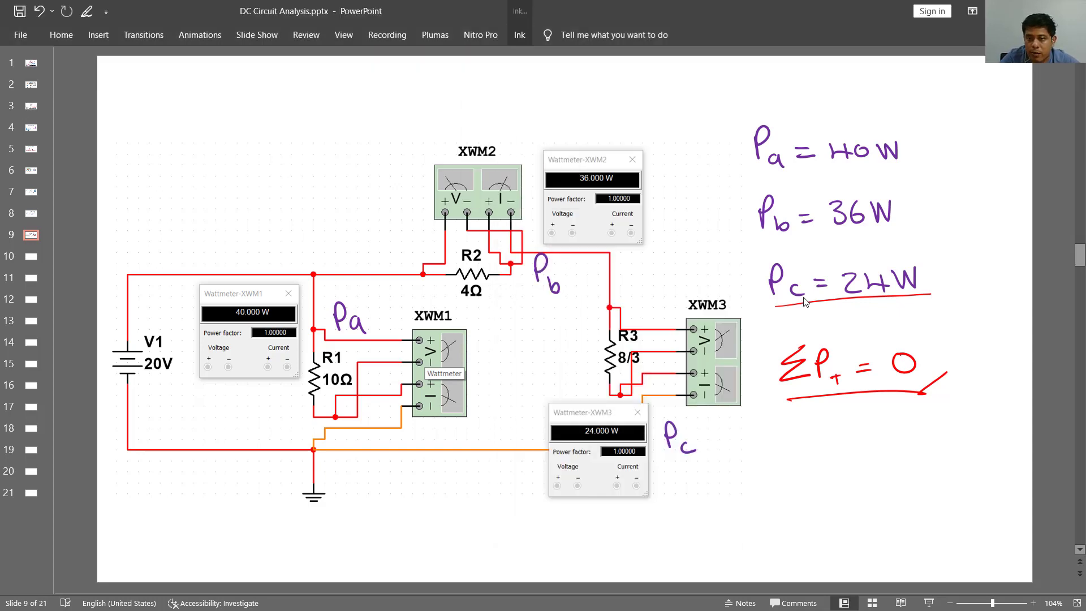
drag(774, 307, 948, 289)
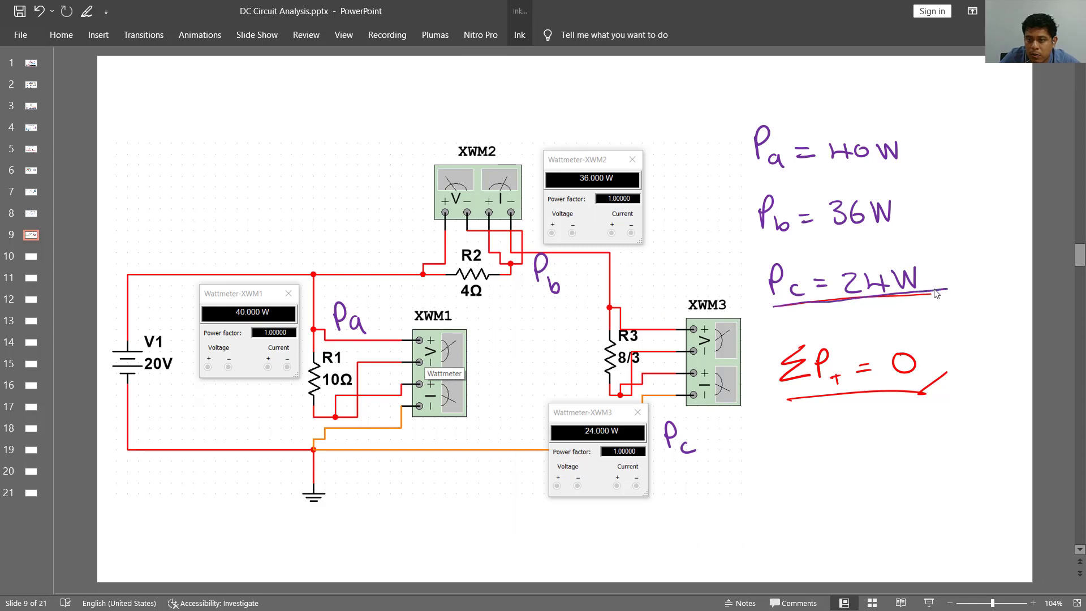
mouse_move(866, 310)
mouse_down()
mouse_move(864, 328)
mouse_move(881, 312)
mouse_move(932, 309)
mouse_up()
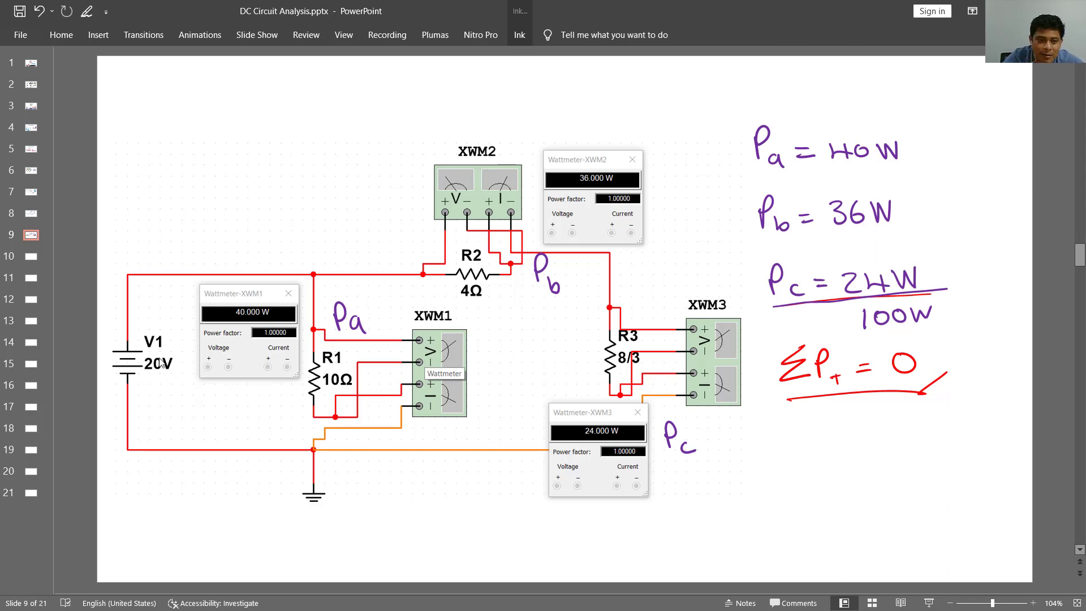
- Circle the V1 source in purple with a question mark above it, and outline the rest of the circuit containing the three resistors
mouse_move(136, 331)
mouse_down()
mouse_move(116, 399)
mouse_move(182, 348)
mouse_move(132, 329)
mouse_up()
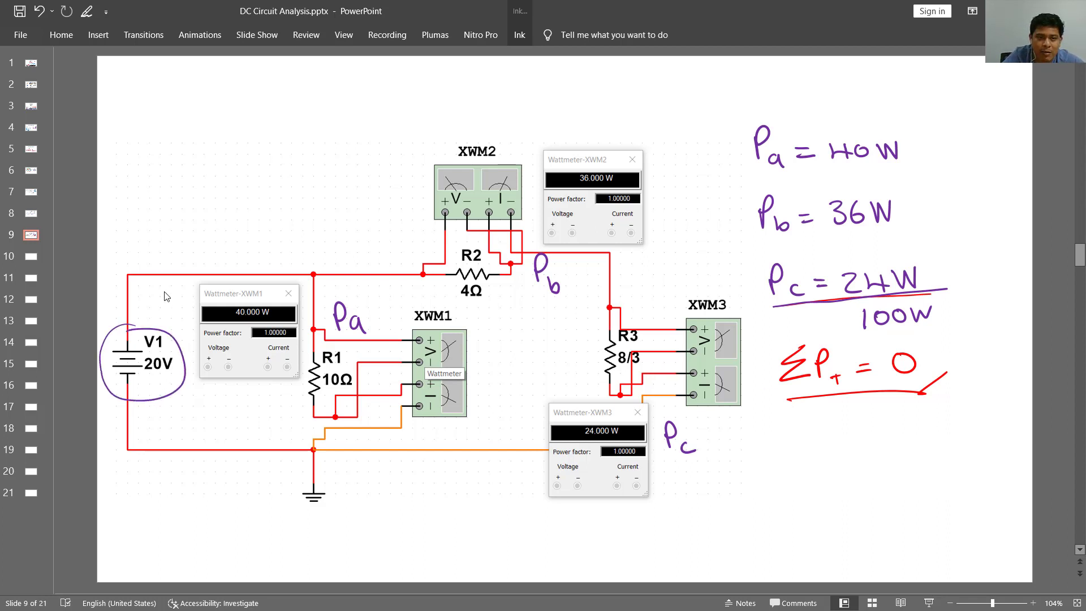
drag(125, 259, 143, 270)
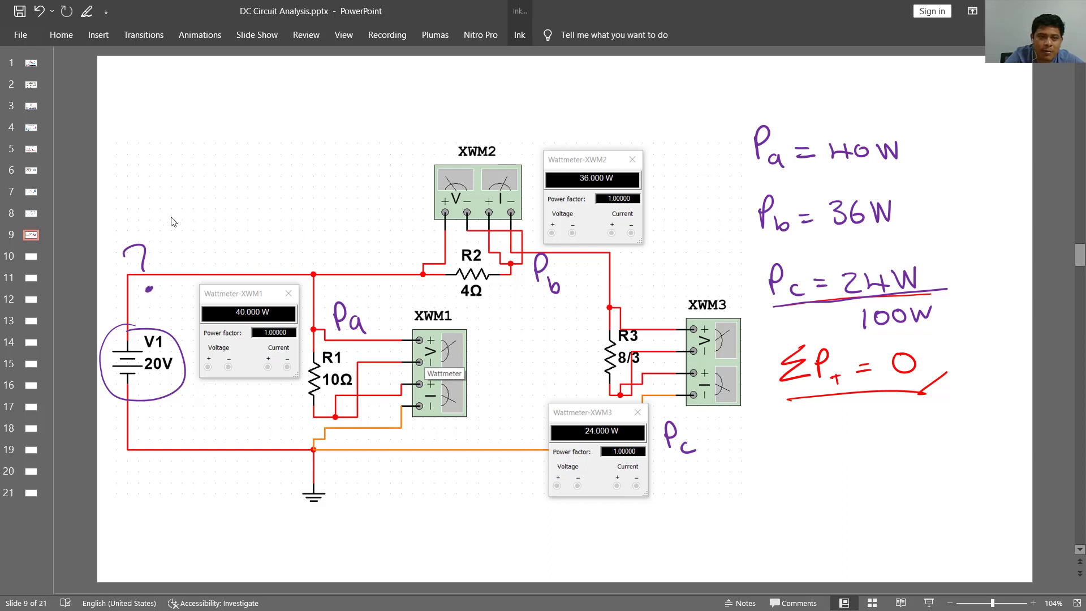
mouse_move(183, 174)
mouse_down()
mouse_move(209, 519)
mouse_move(360, 507)
mouse_up()
mouse_move(186, 181)
mouse_down()
mouse_move(255, 145)
mouse_move(635, 112)
mouse_move(691, 147)
mouse_move(696, 273)
mouse_move(759, 320)
mouse_move(727, 501)
mouse_move(513, 517)
mouse_move(360, 508)
mouse_up()
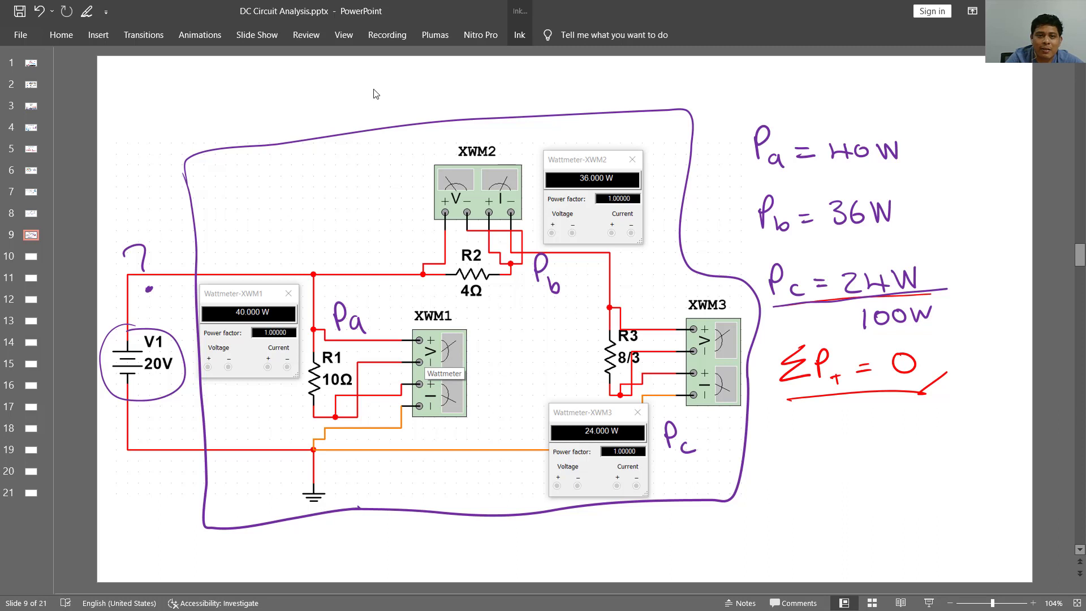
- Handwrite "100W" above the outlined resistor circuit and an equals sign to the left of that value
drag(376, 84, 378, 112)
mouse_move(403, 90)
mouse_down()
mouse_move(394, 105)
mouse_move(403, 91)
mouse_up()
mouse_move(425, 88)
mouse_down()
mouse_move(418, 99)
mouse_move(427, 89)
mouse_up()
drag(437, 89, 461, 88)
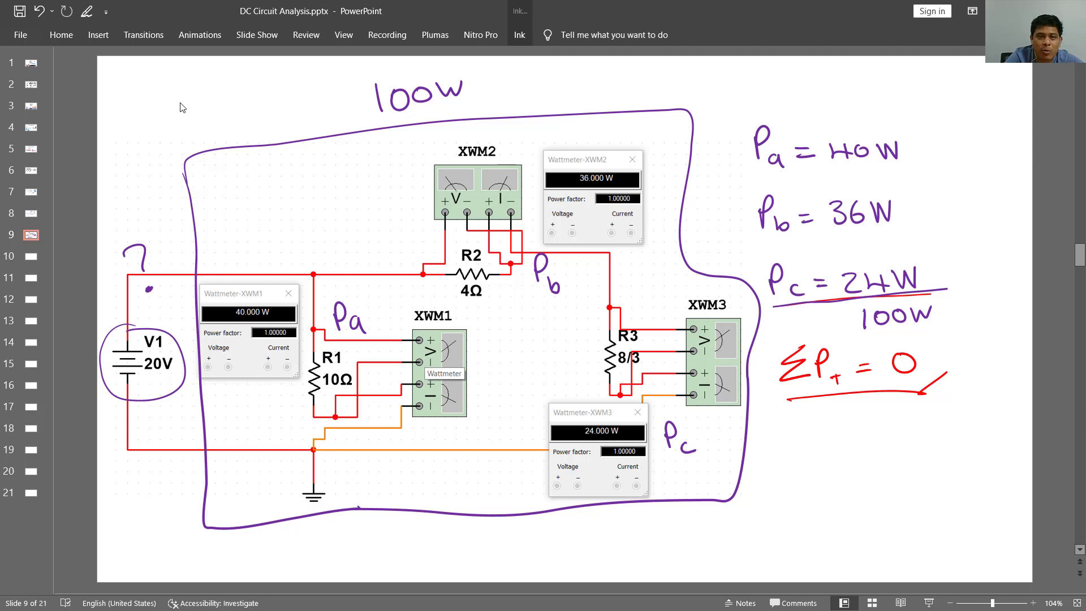
drag(178, 102, 195, 99)
drag(183, 115, 206, 112)
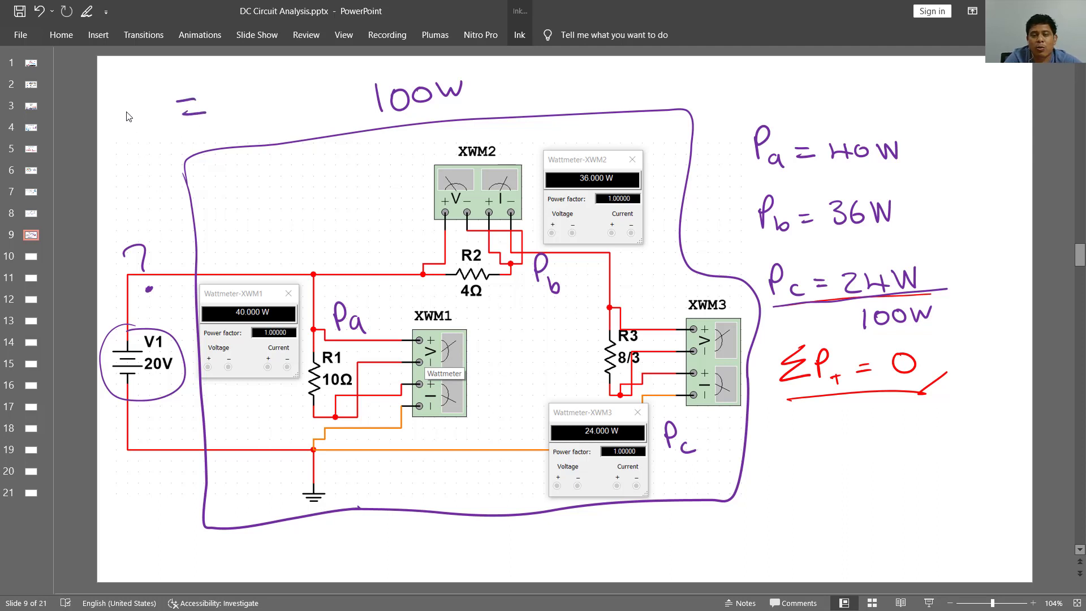
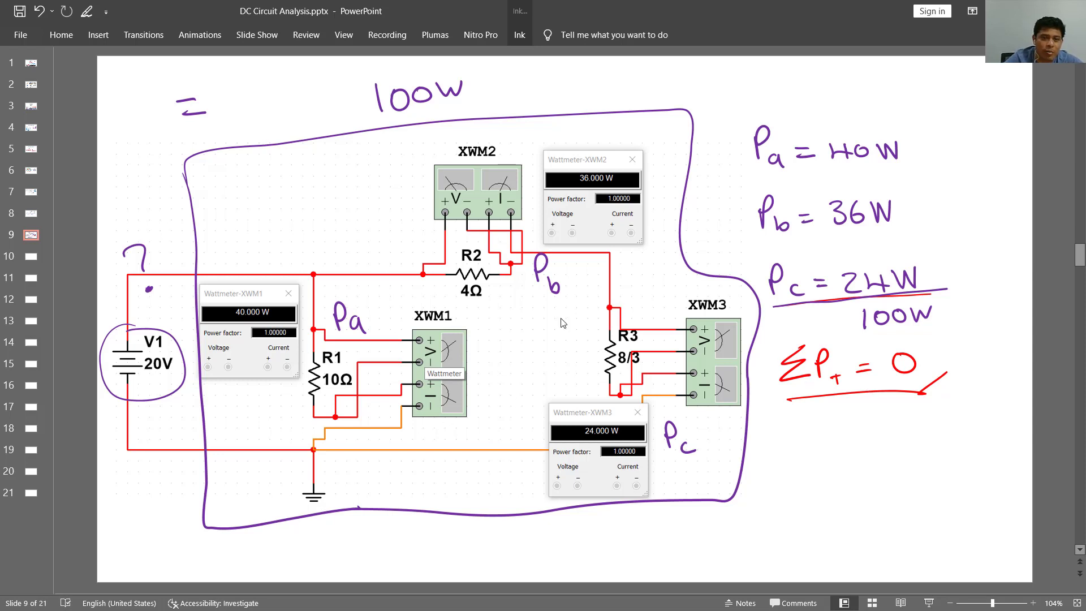
- Add a purple underline beneath the ΣP = 0 equation on slide 9
mouse_move(797, 403)
mouse_down()
mouse_move(933, 396)
mouse_move(893, 403)
mouse_up()
click(886, 418)
- Switch to the wattmeter circuit in Multisim, reopen the XWM1 display and stop the running simulation
key(alt+Tab)
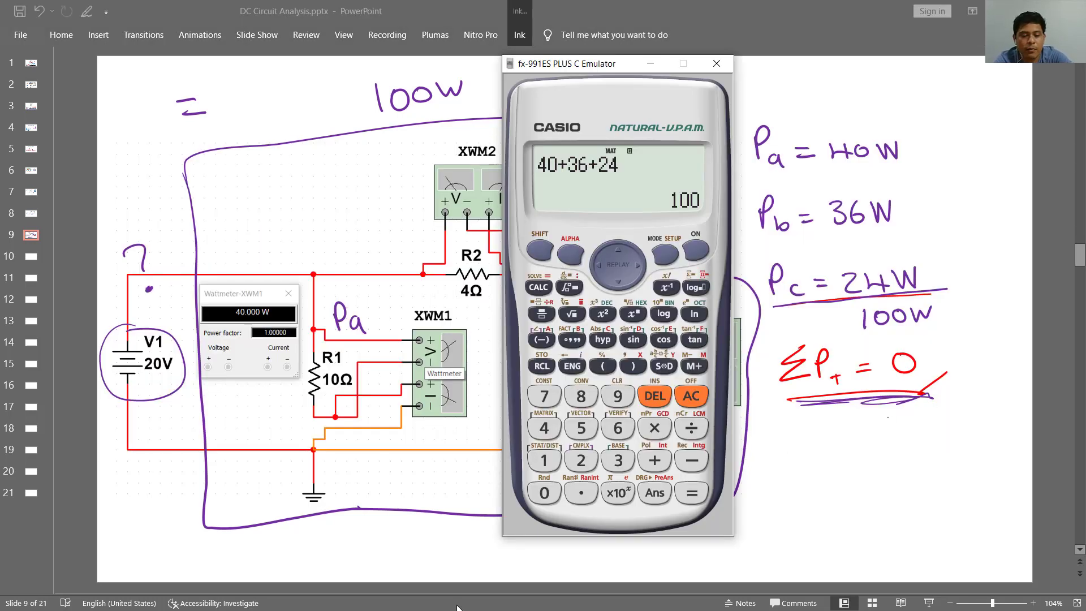
key(alt+Tab)
key(alt+Tab)
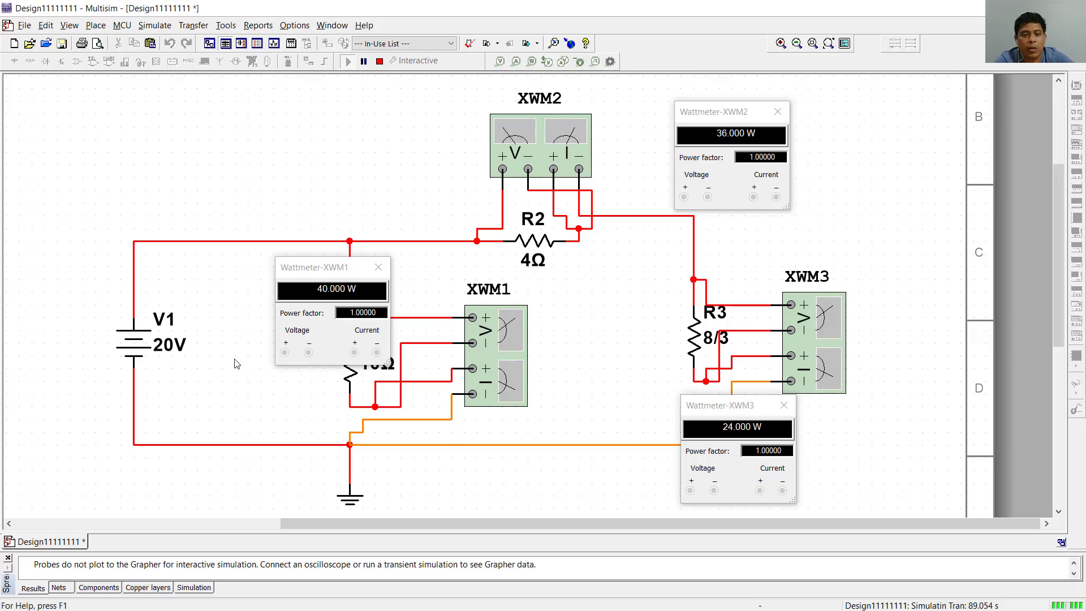
click(375, 268)
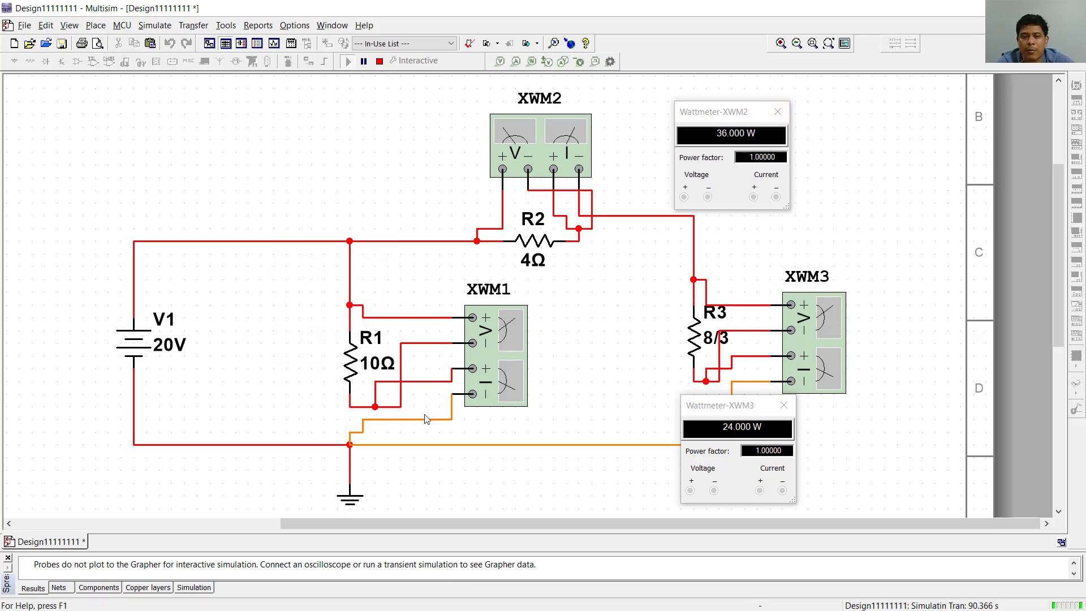
double_click(501, 398)
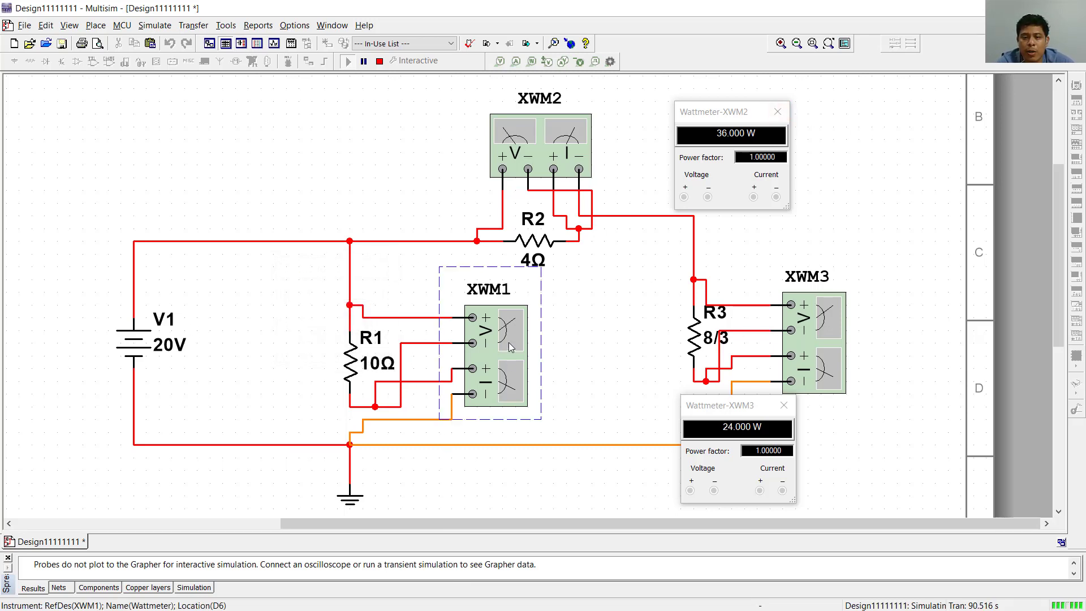
click(380, 62)
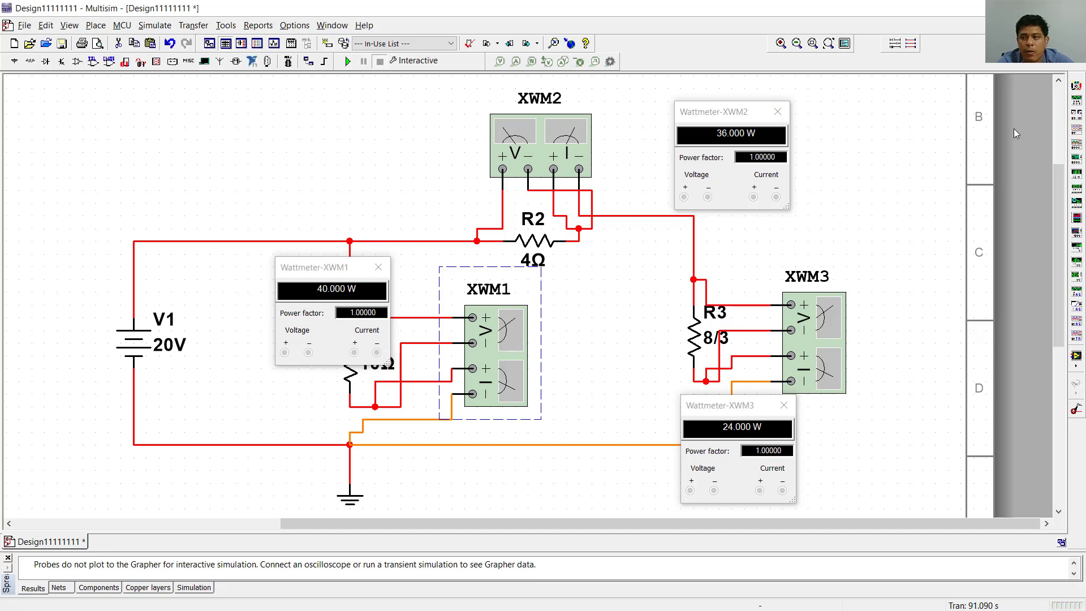
- Place a fourth wattmeter above V1 and wire its positive and negative voltage terminals across the source
click(1076, 114)
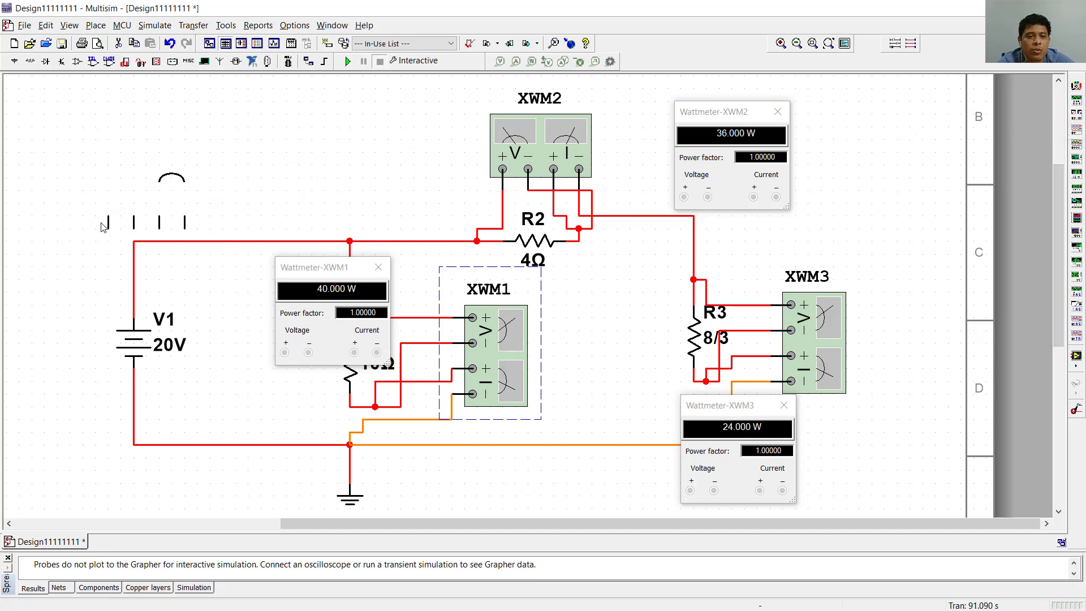
click(110, 219)
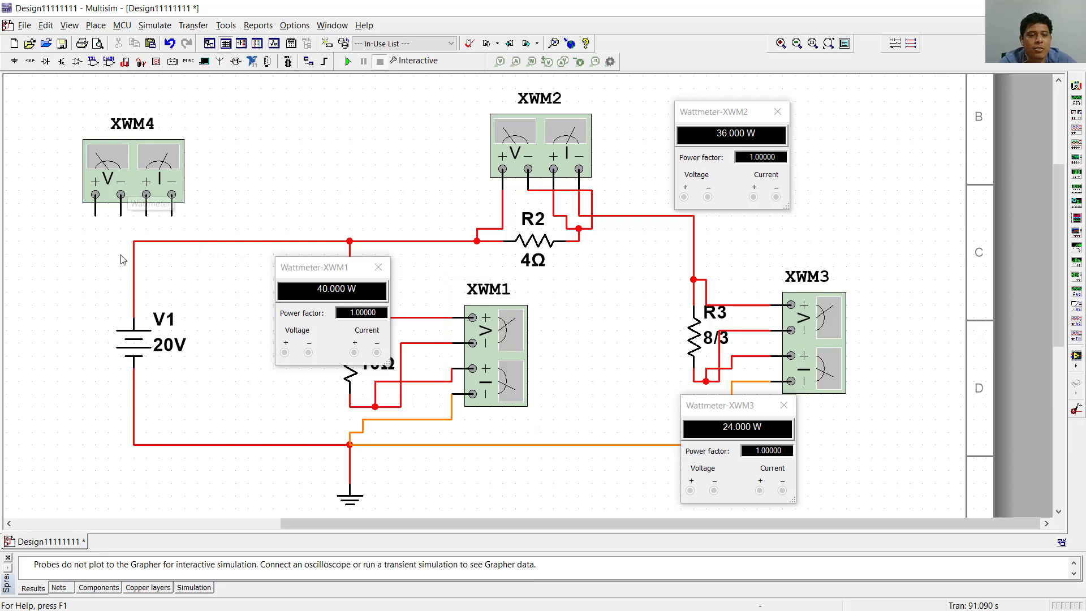
click(95, 217)
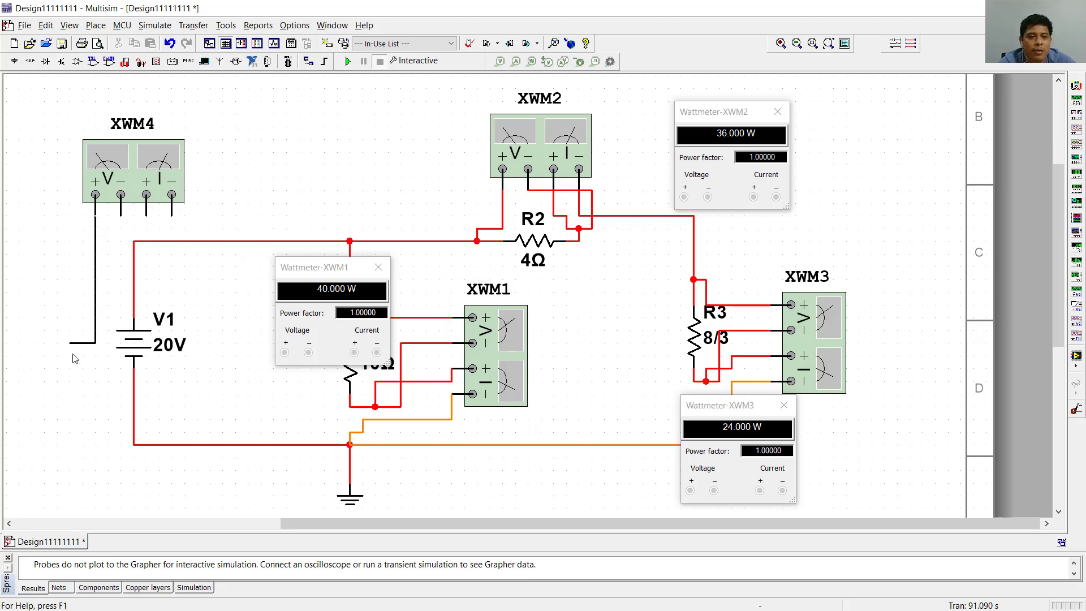
click(134, 305)
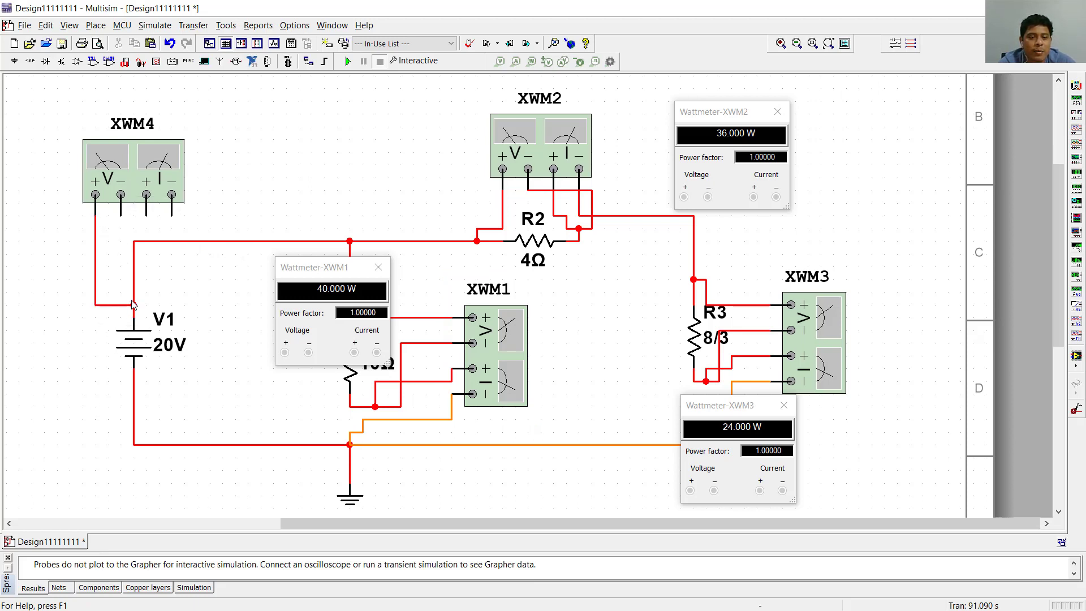
click(121, 216)
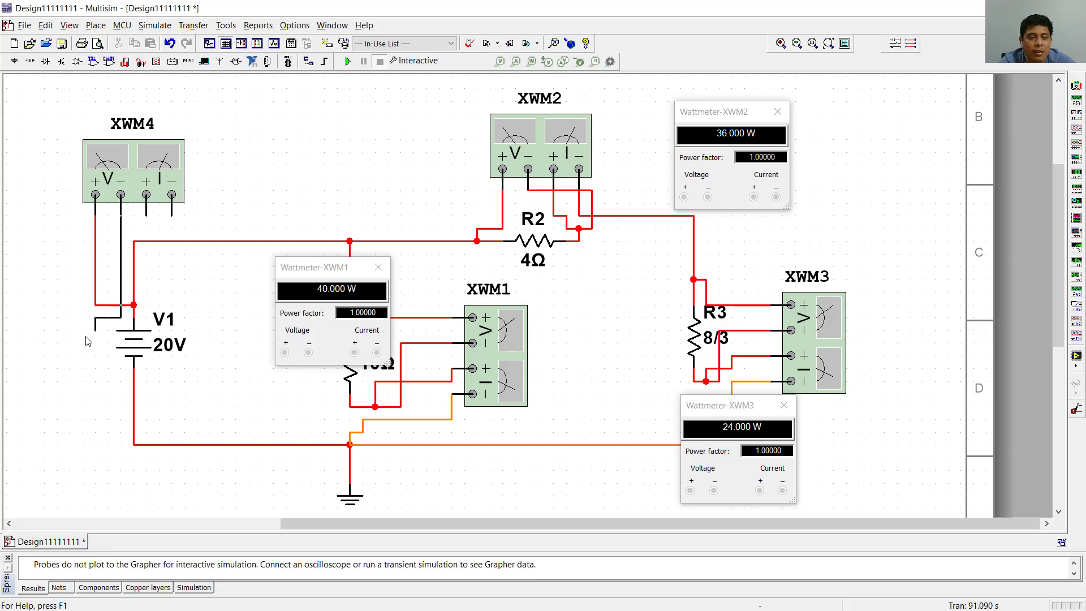
click(133, 381)
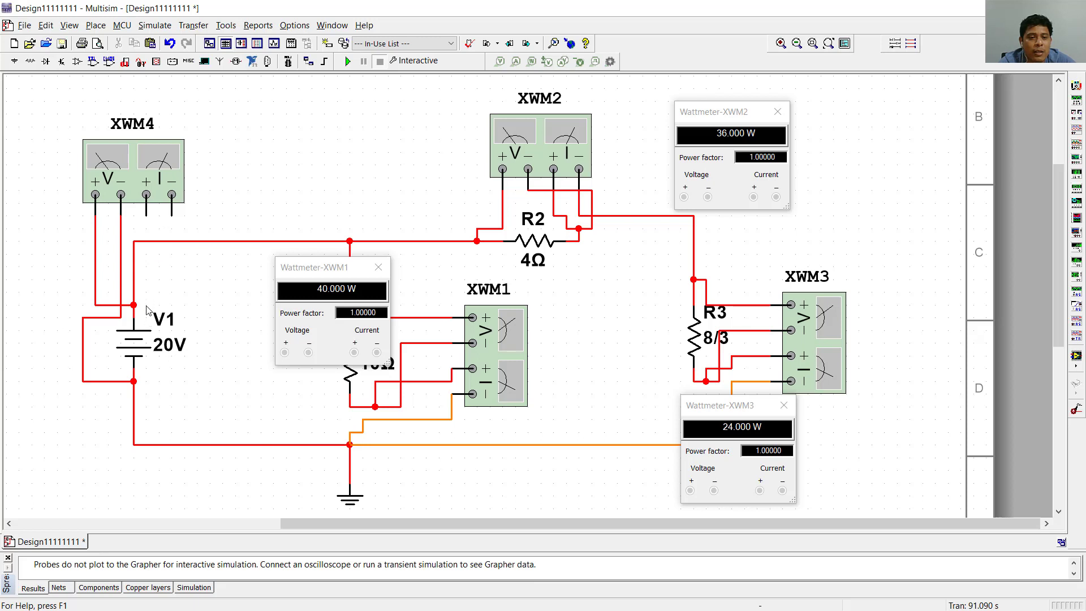
- Delete the wire between V1 and the R1 node, and connect XWM4's current terminals in series in its place
click(147, 243)
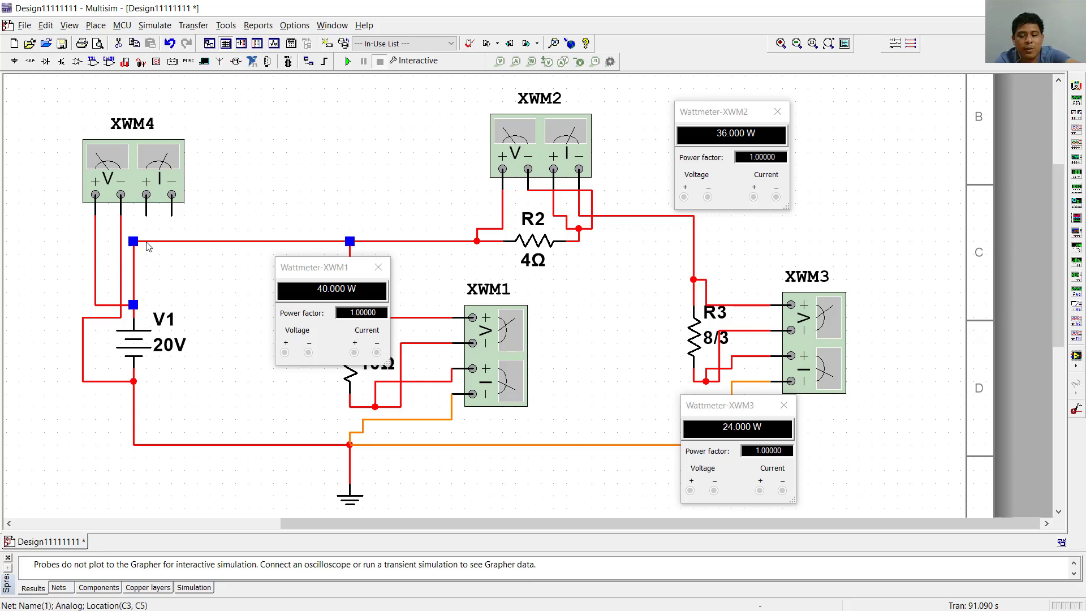
key(Delete)
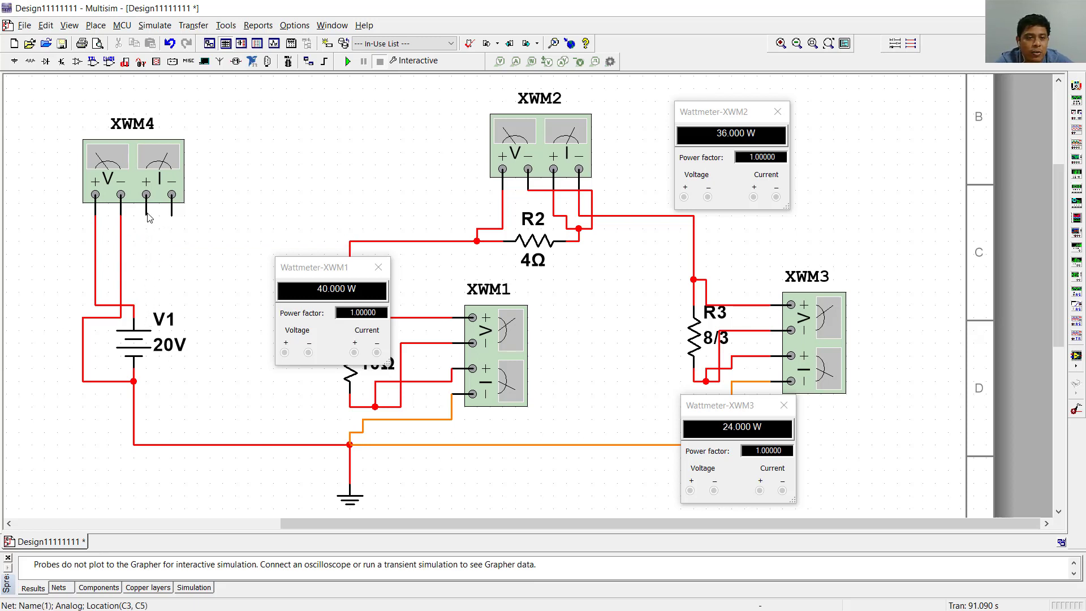
click(136, 302)
click(171, 216)
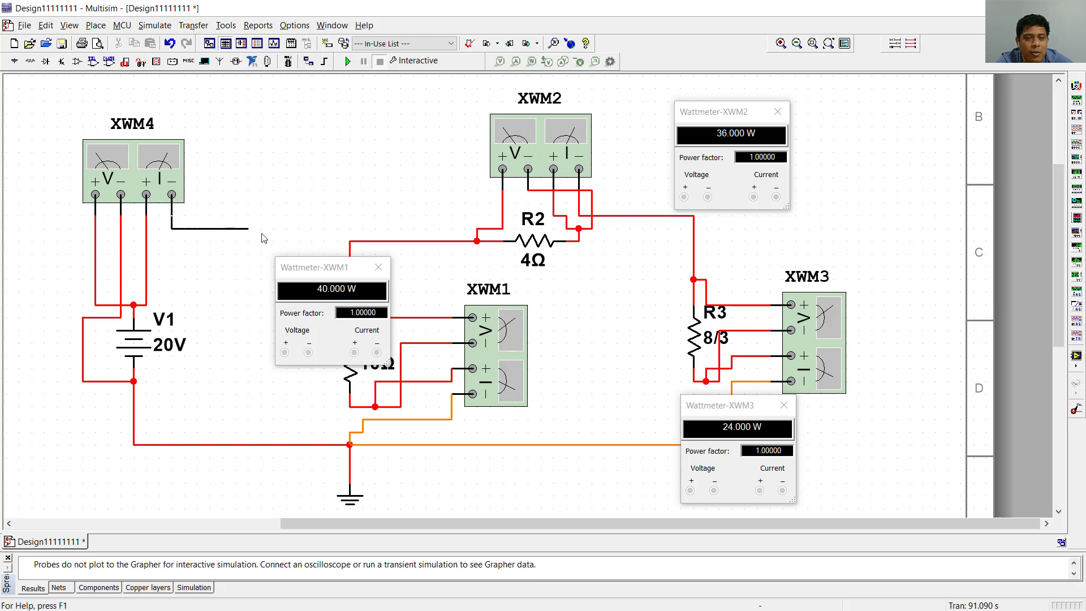
click(349, 245)
- Open the XWM4 wattmeter display, run the simulation and position the display clear of the V1 source
double_click(165, 180)
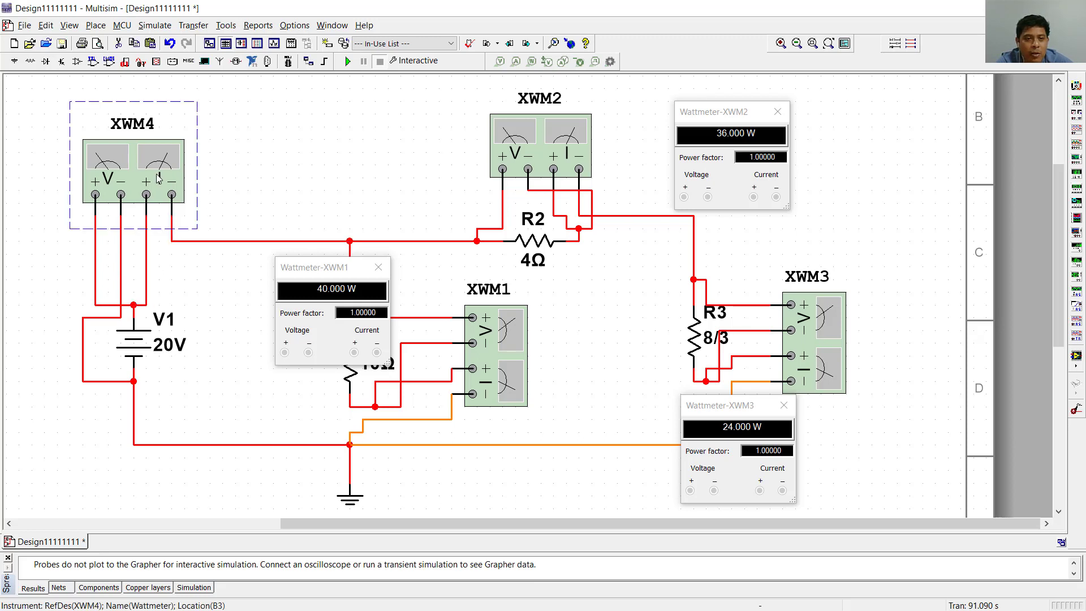
drag(549, 260, 99, 377)
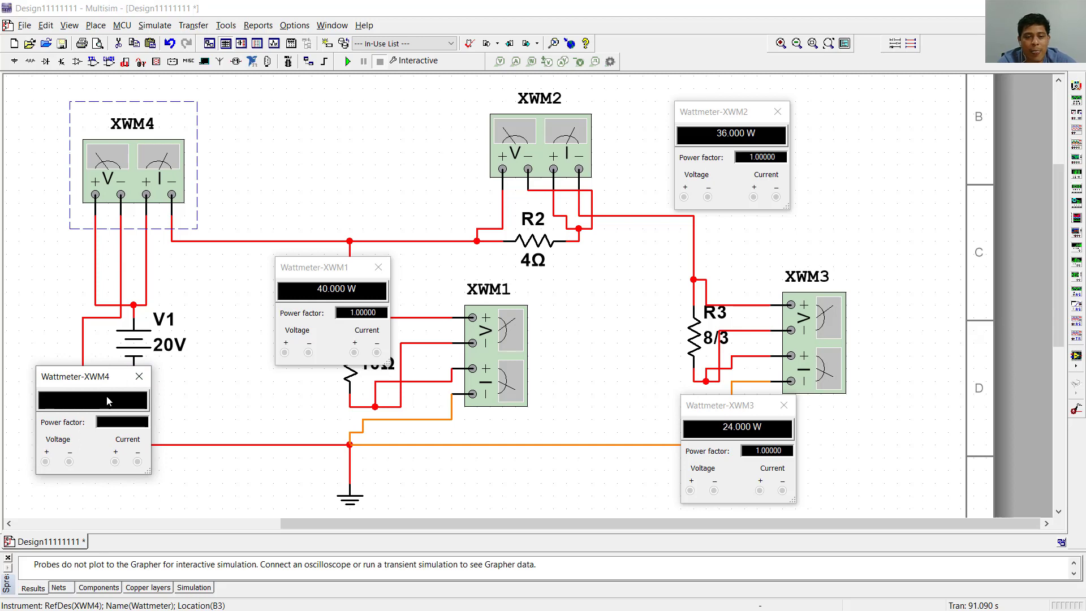
click(348, 62)
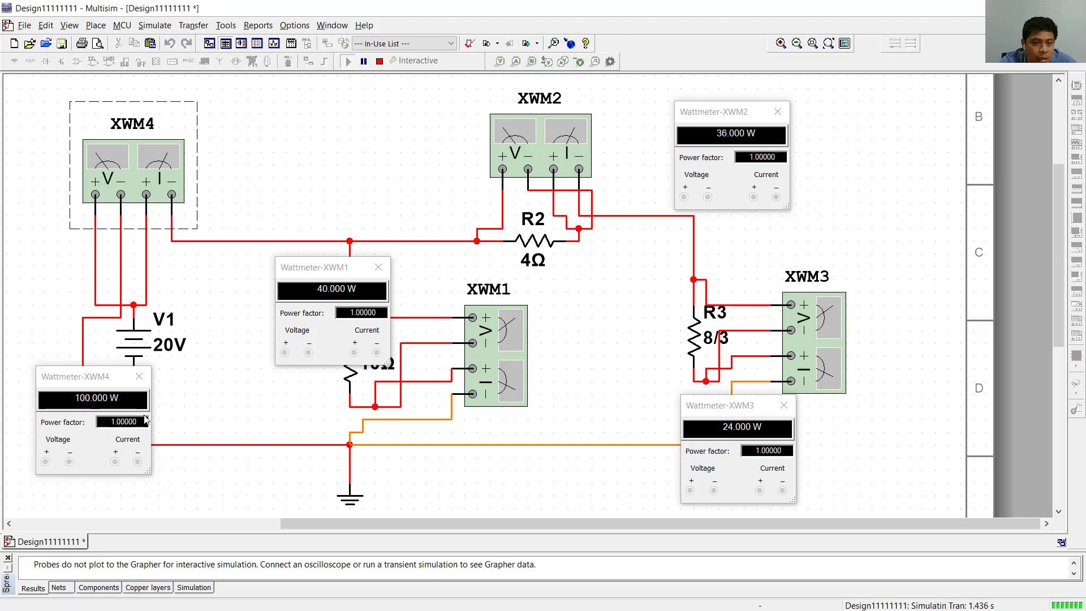
click(93, 388)
drag(94, 388, 89, 410)
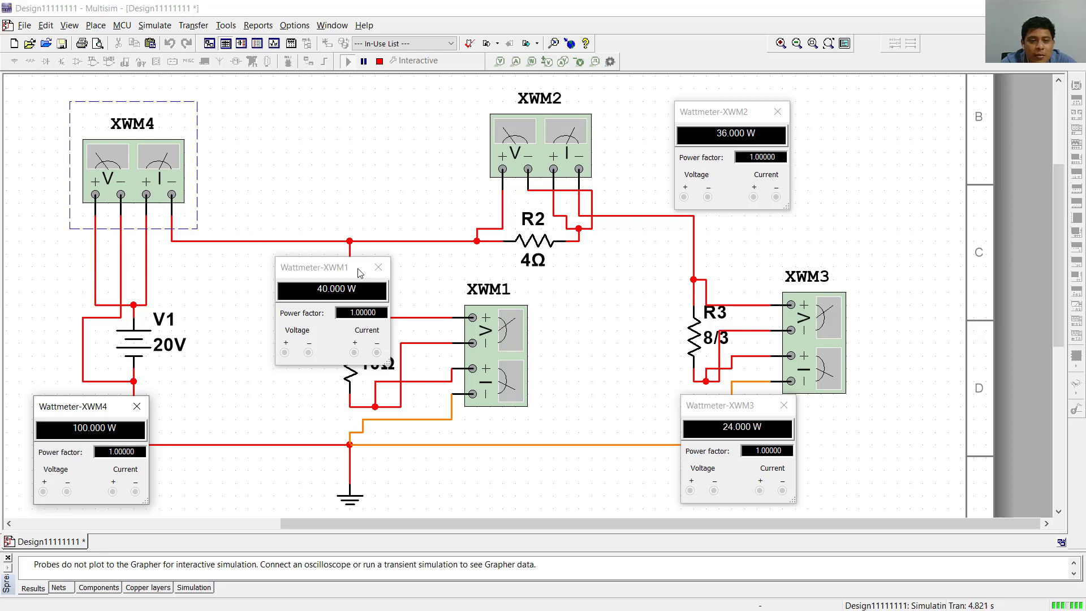
drag(93, 408, 146, 333)
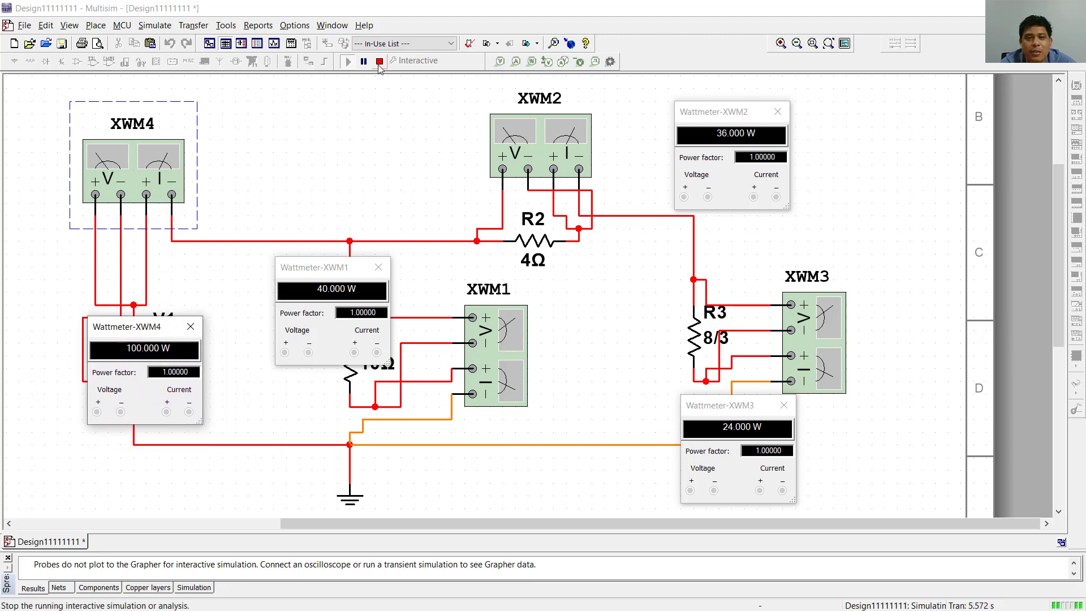
drag(156, 329, 242, 403)
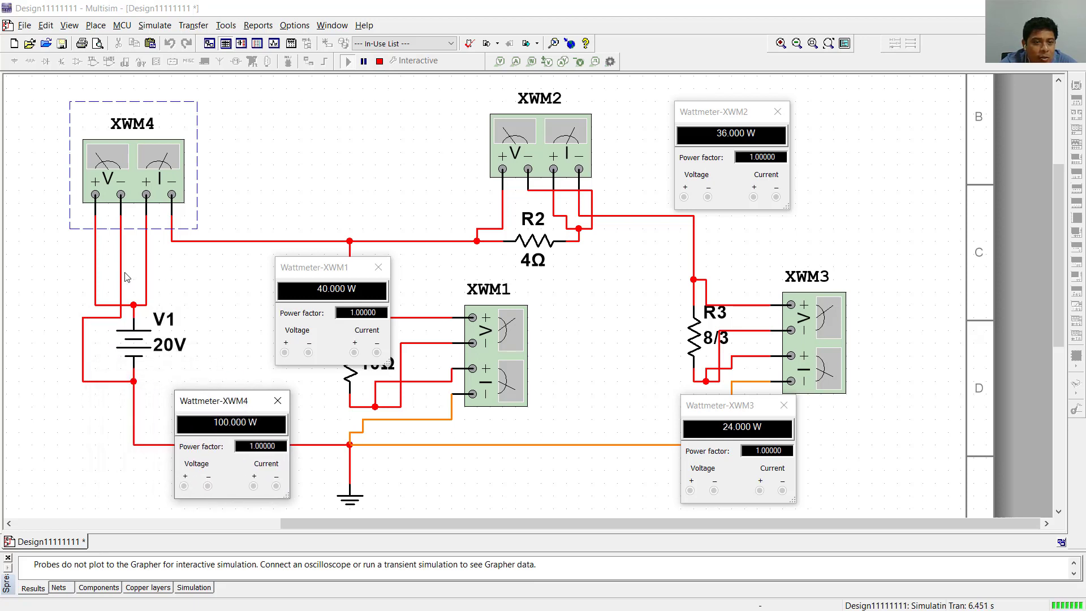
- Check the wires from XWM4's voltage and current terminals to V1 and the rest of the circuit
click(95, 276)
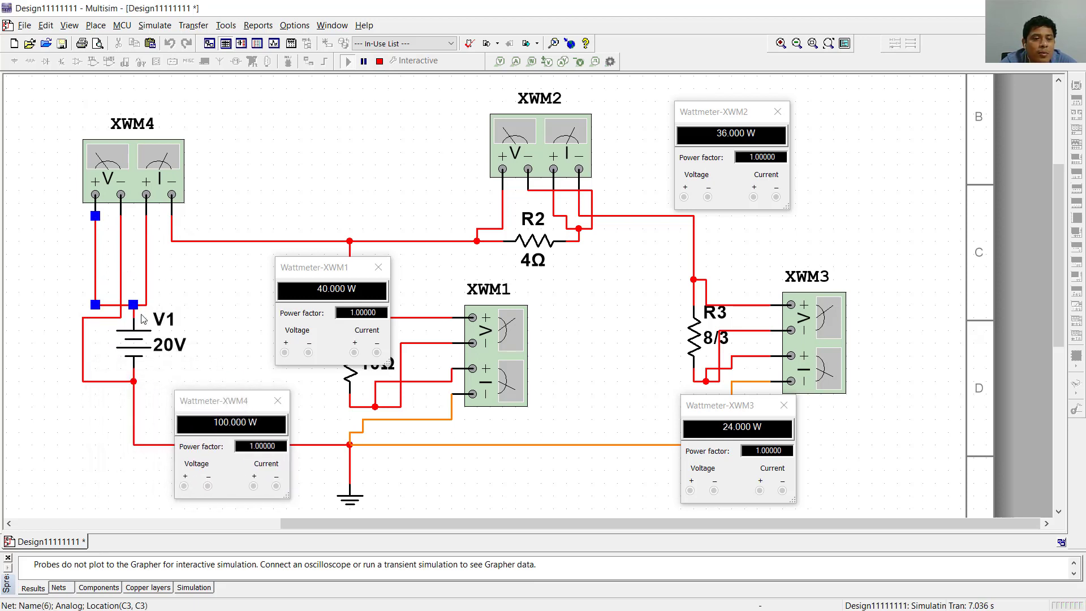
click(133, 379)
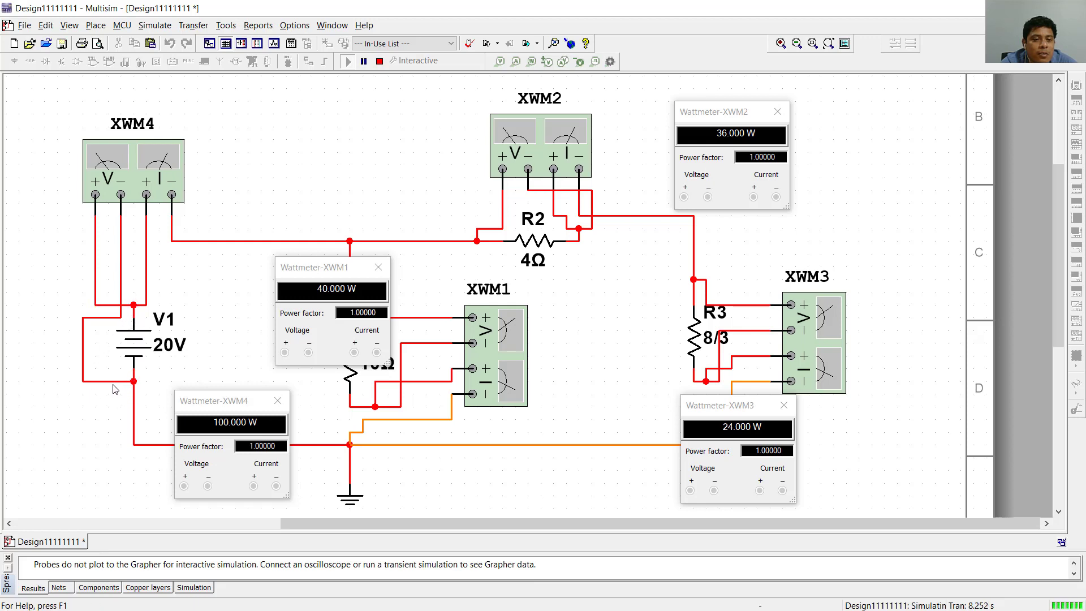
click(114, 383)
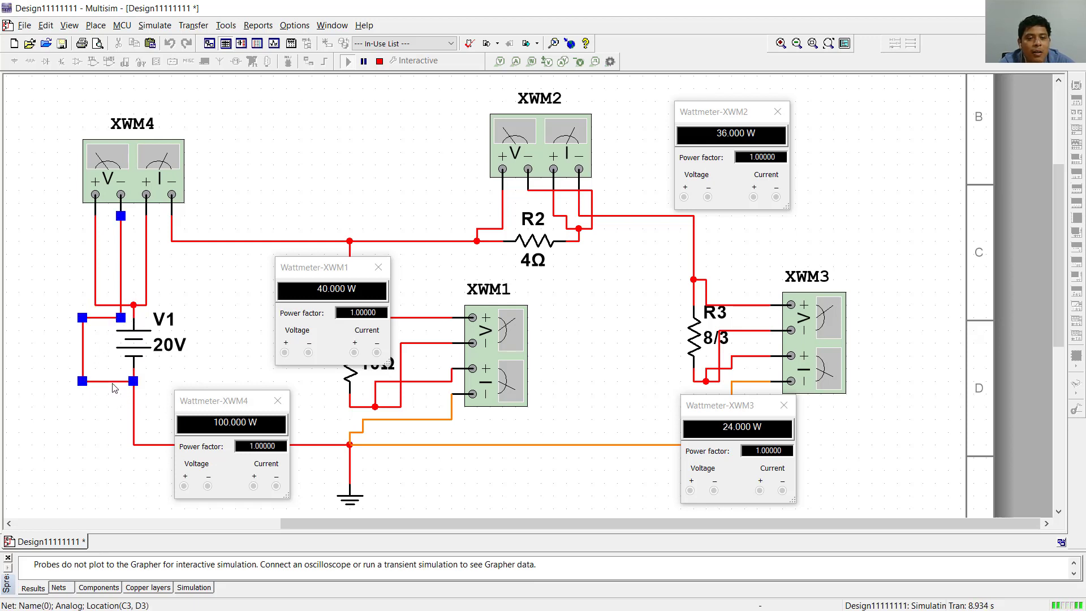
click(145, 251)
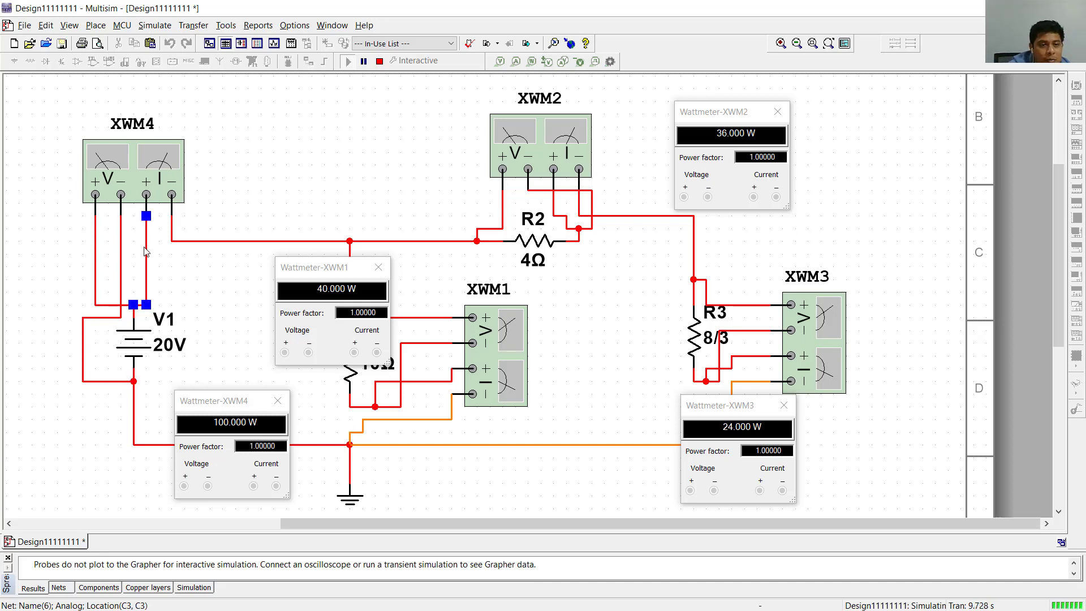
click(192, 244)
click(217, 295)
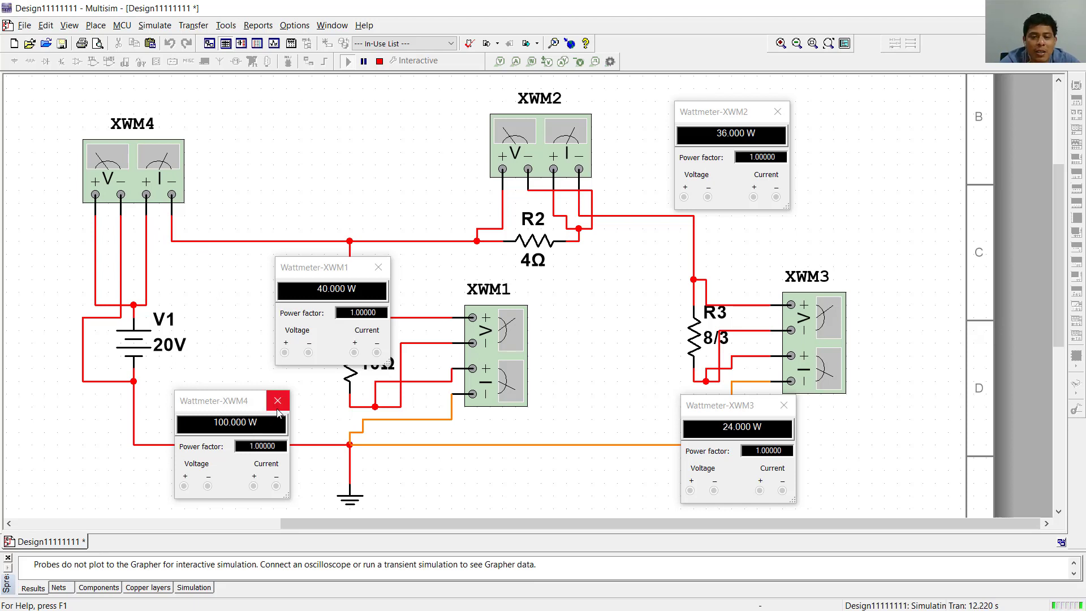
- Attach a power probe to V1 and rerun the simulation to examine the sign and size of its power reading
drag(244, 402, 155, 416)
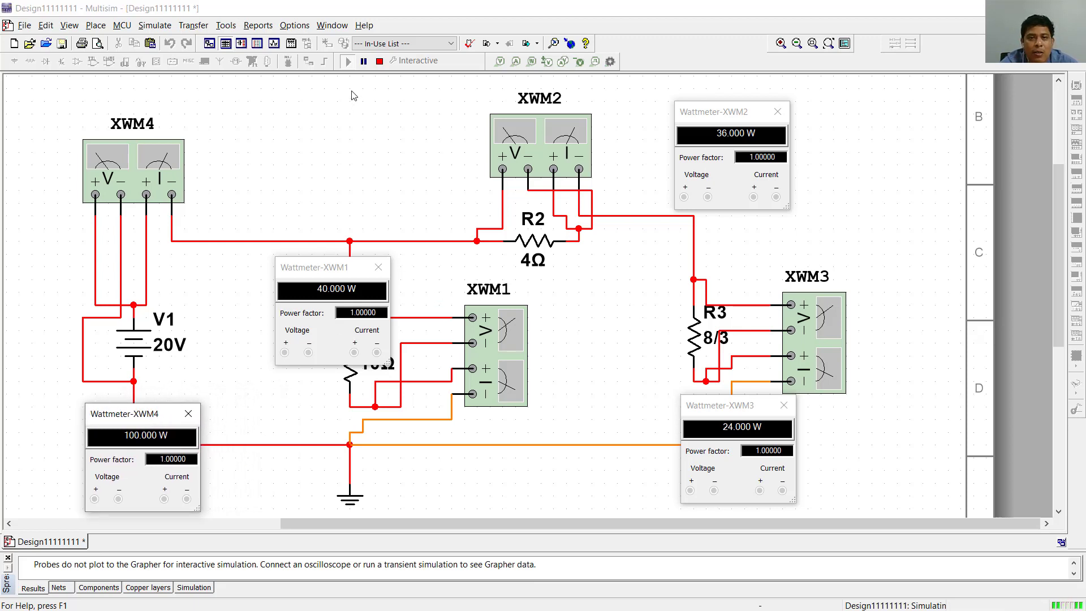
click(380, 62)
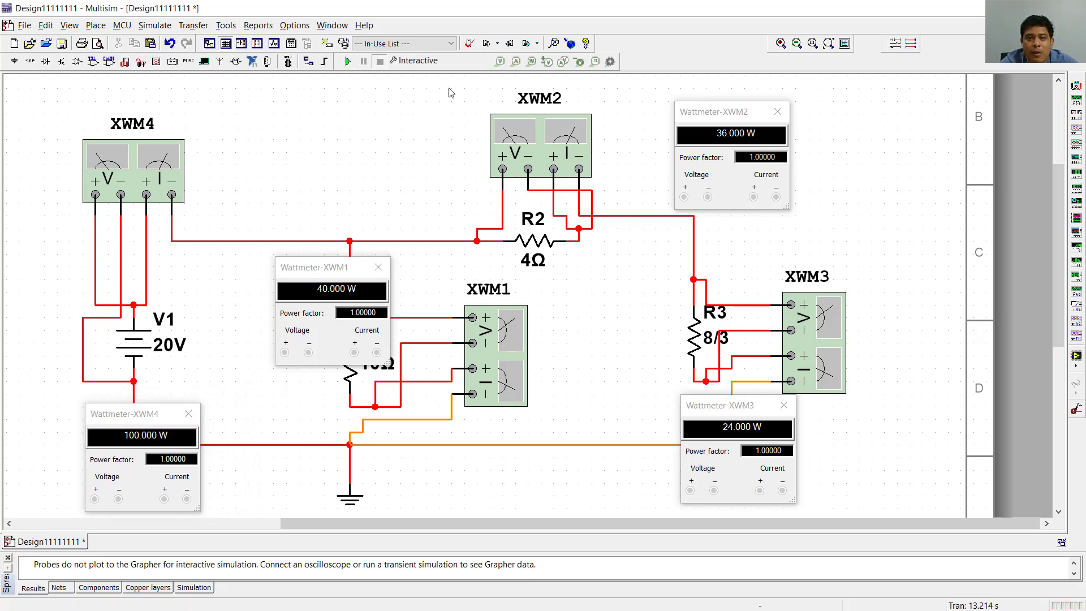
click(532, 61)
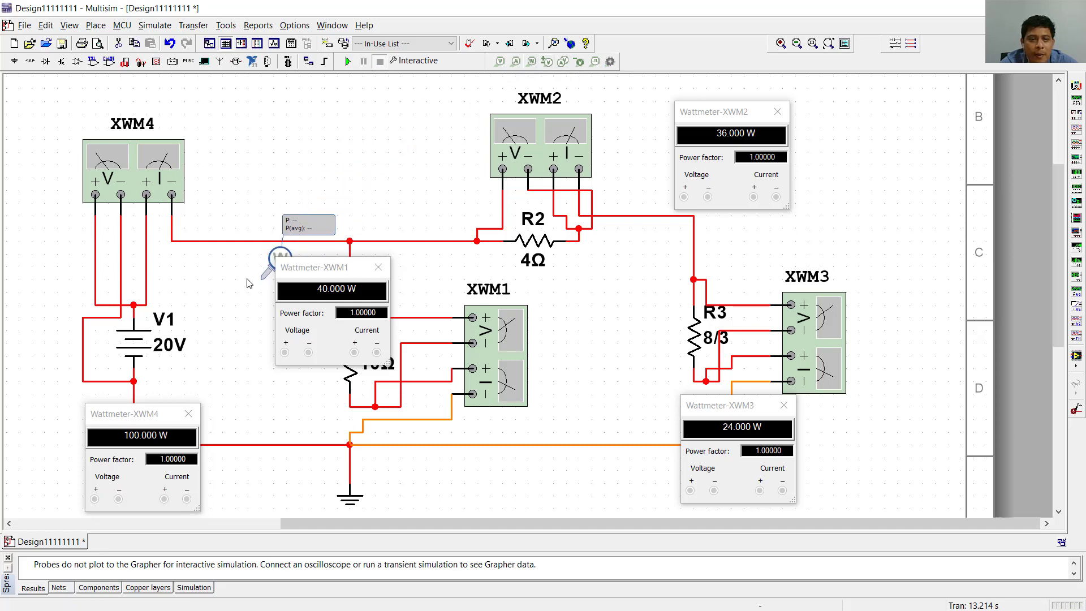
click(135, 340)
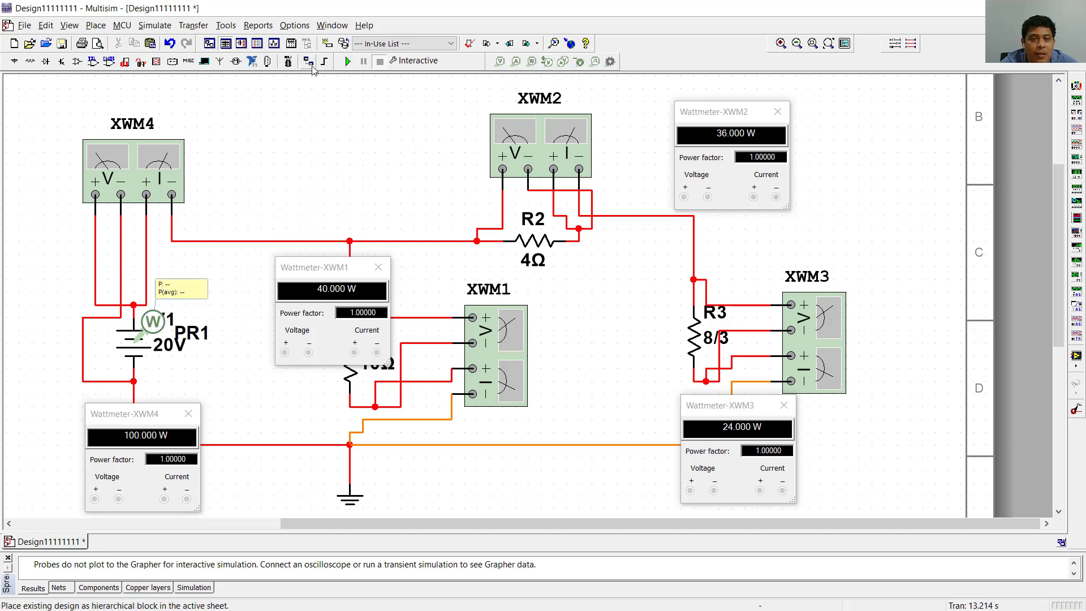
click(347, 62)
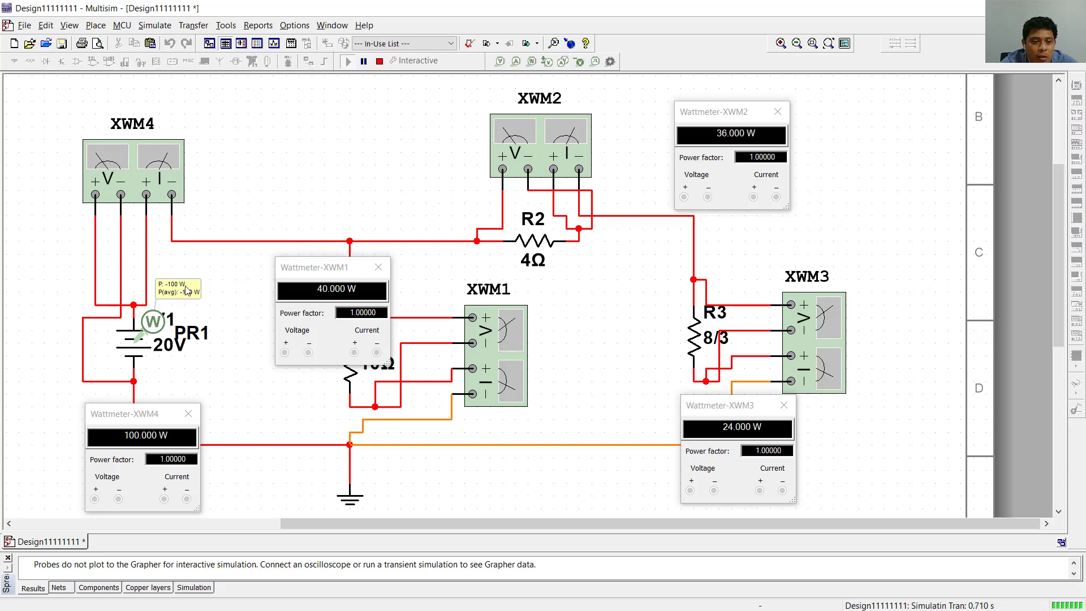
scroll(181, 297, up, 5)
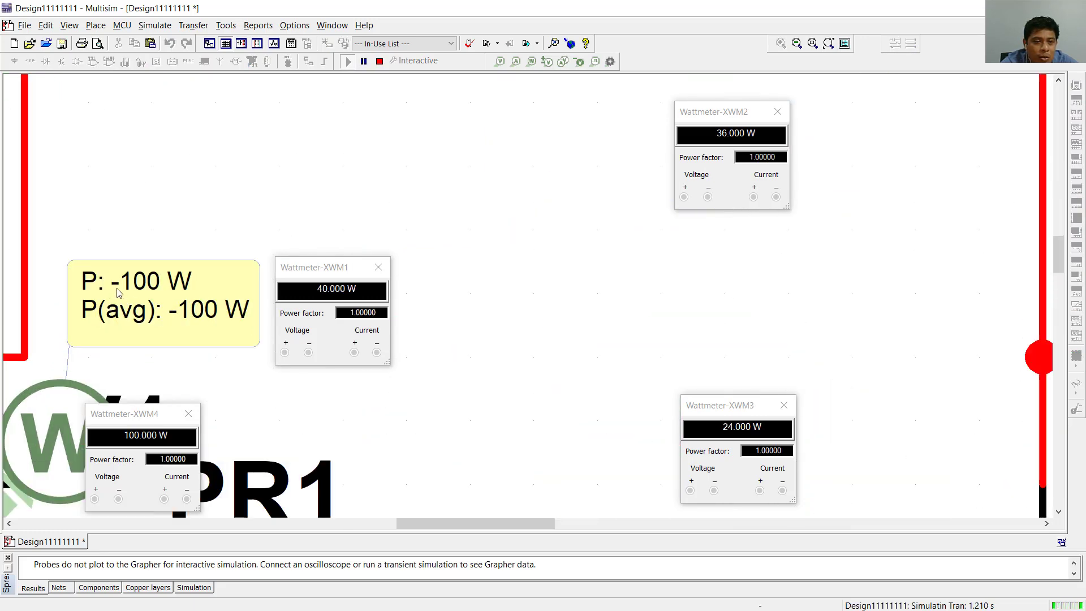
scroll(142, 310, down, 6)
scroll(143, 313, down, 1)
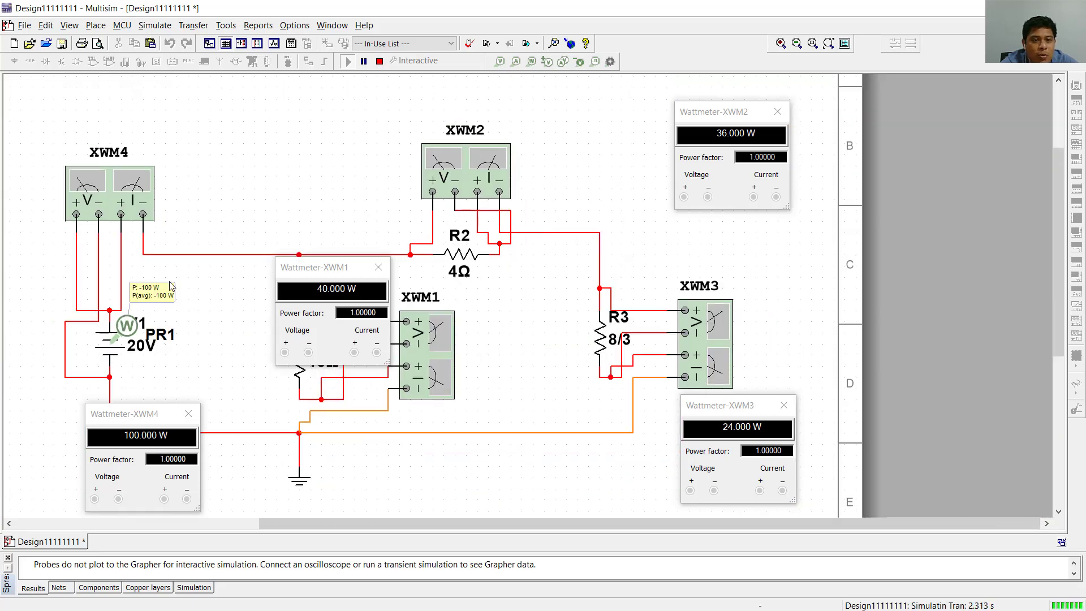
- Stop the simulation, close the XWM4 display and delete the power probe from V1
click(379, 61)
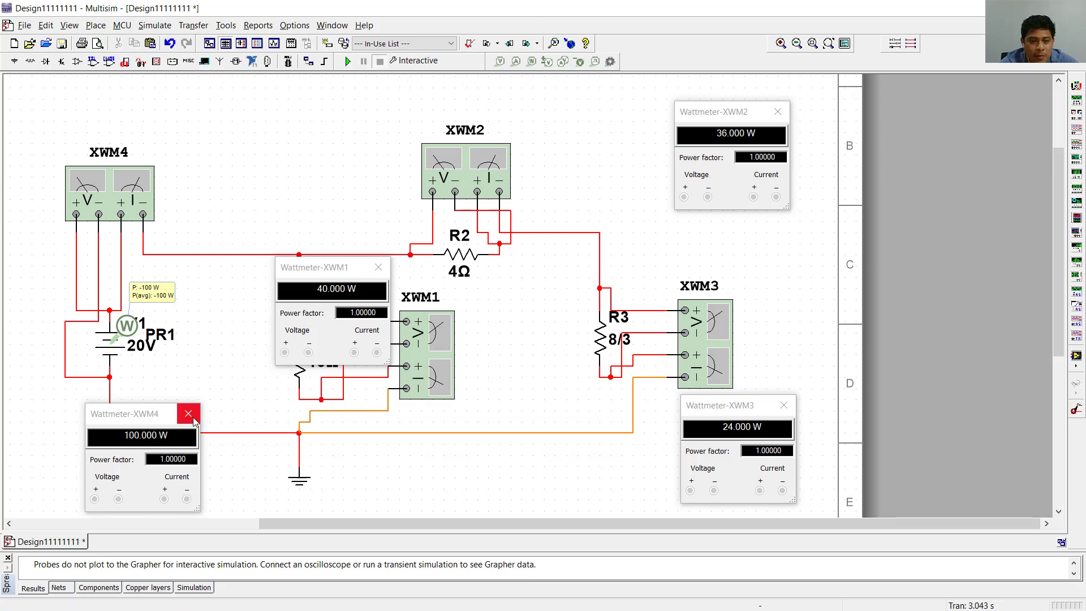
click(189, 414)
click(160, 332)
key(Delete)
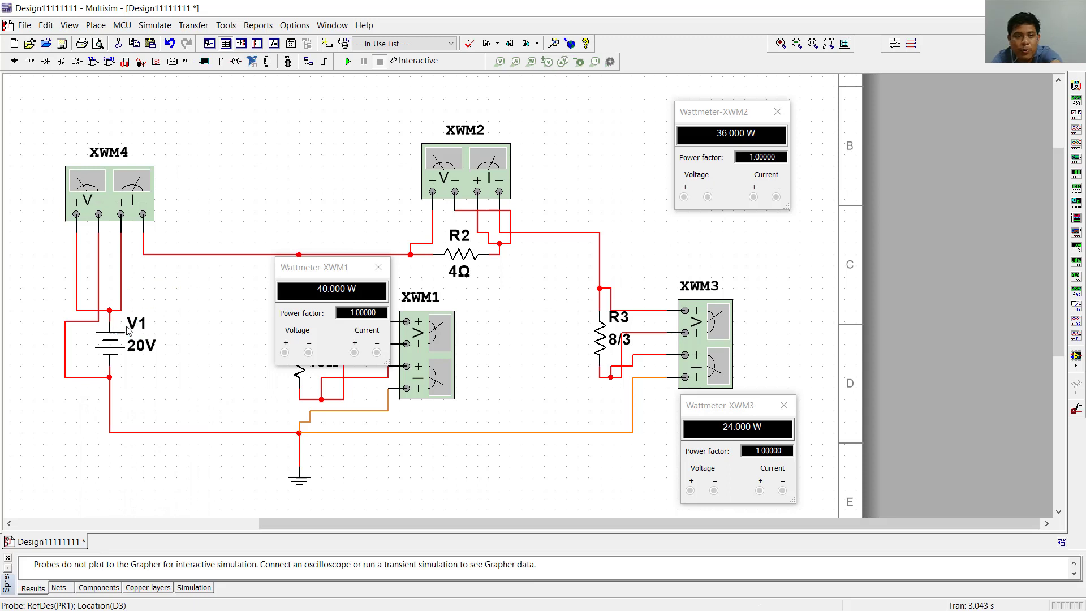
- Delete all four wires connecting XWM4's voltage and current terminals to V1 and the rest of the circuit
click(121, 279)
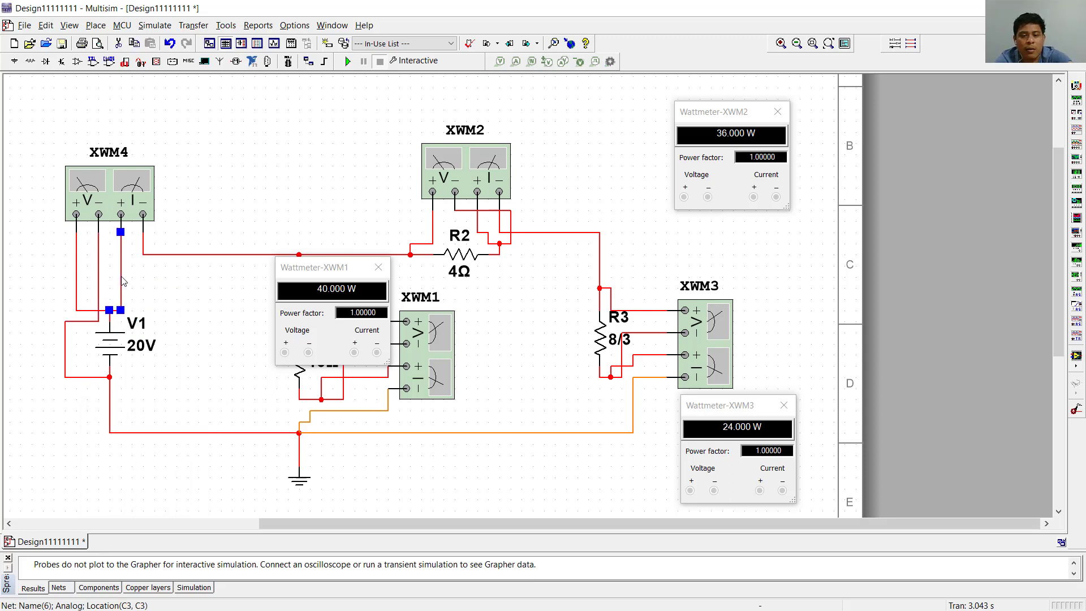
key(Delete)
click(99, 277)
key(Delete)
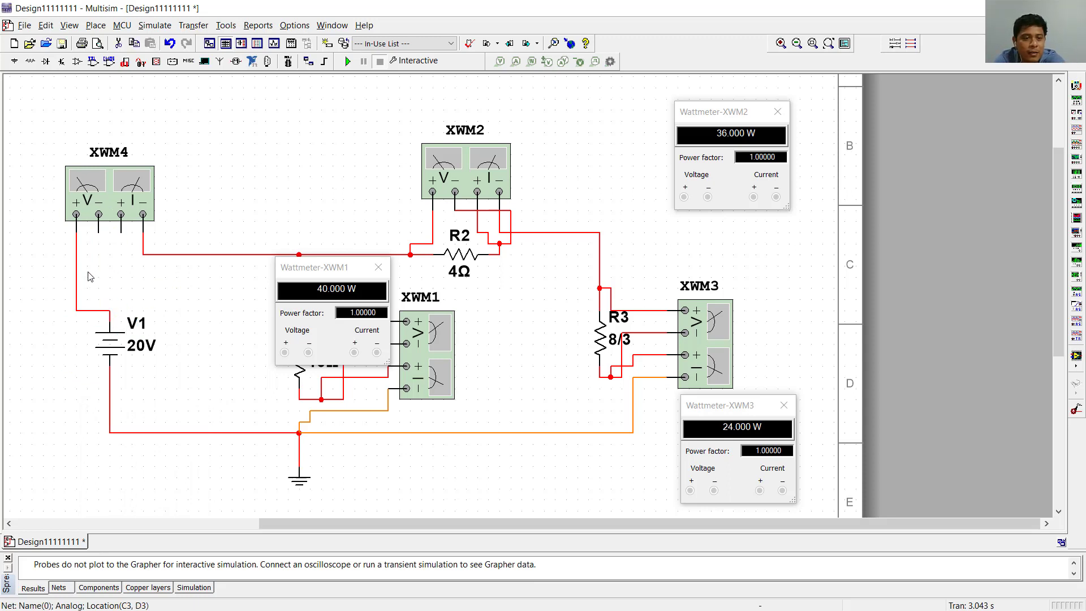
click(78, 277)
key(Delete)
click(201, 255)
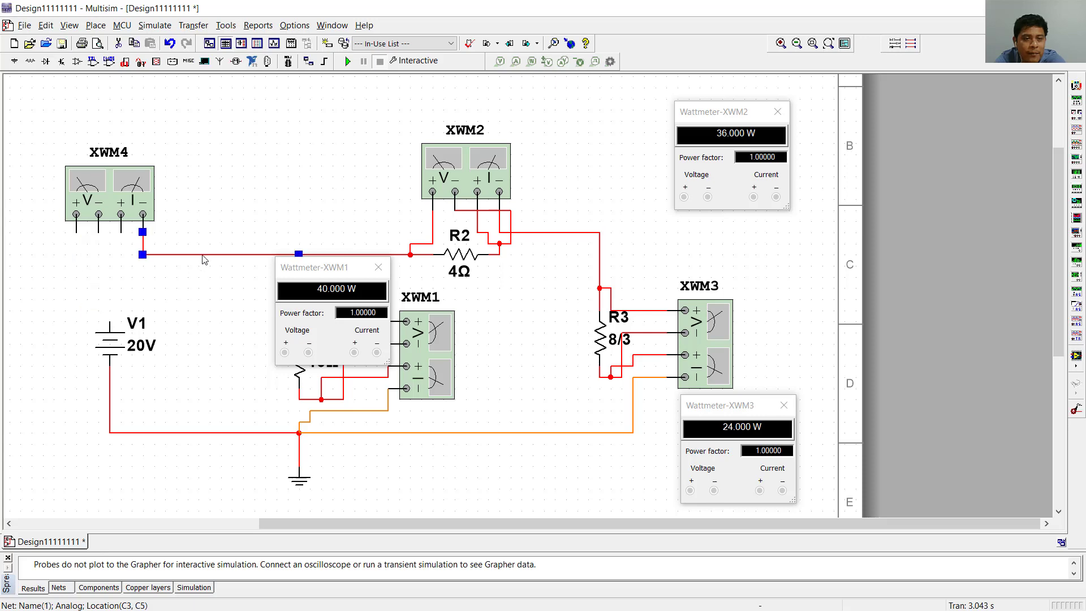
key(Delete)
- Rotate XWM4 so its terminals face V1 and place it between V1 and R1
click(112, 198)
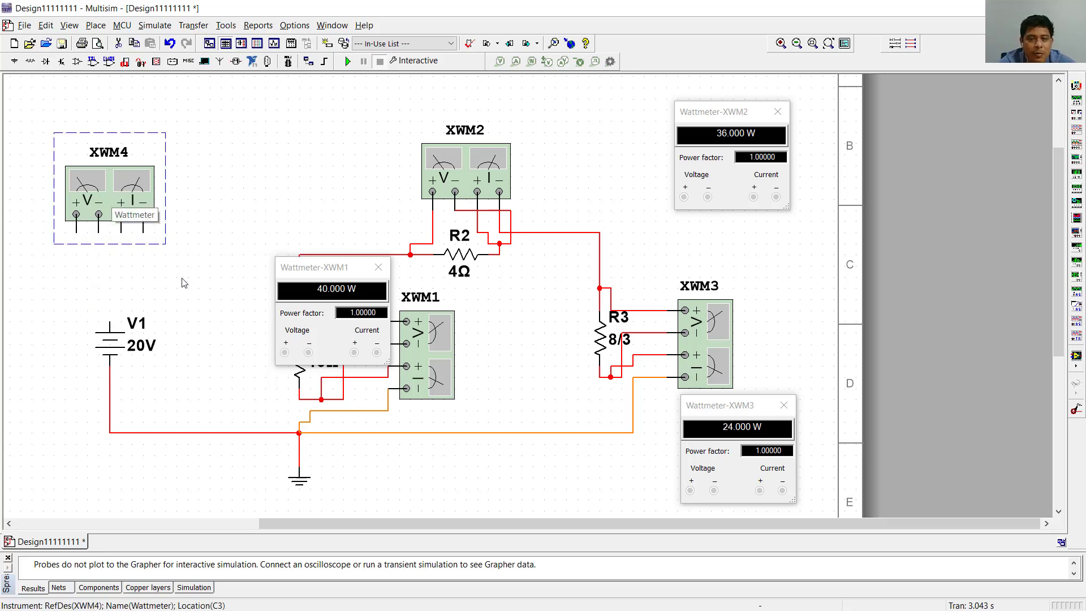
scroll(192, 289, down, 2)
key(ctrl+r)
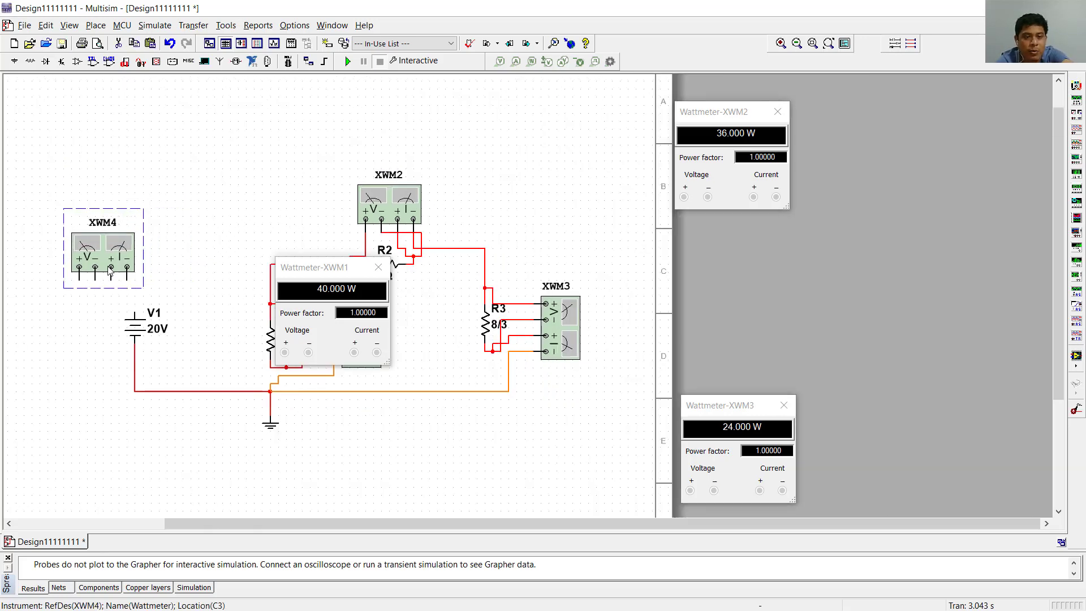
key(ctrl+r)
key(ctrl+r)
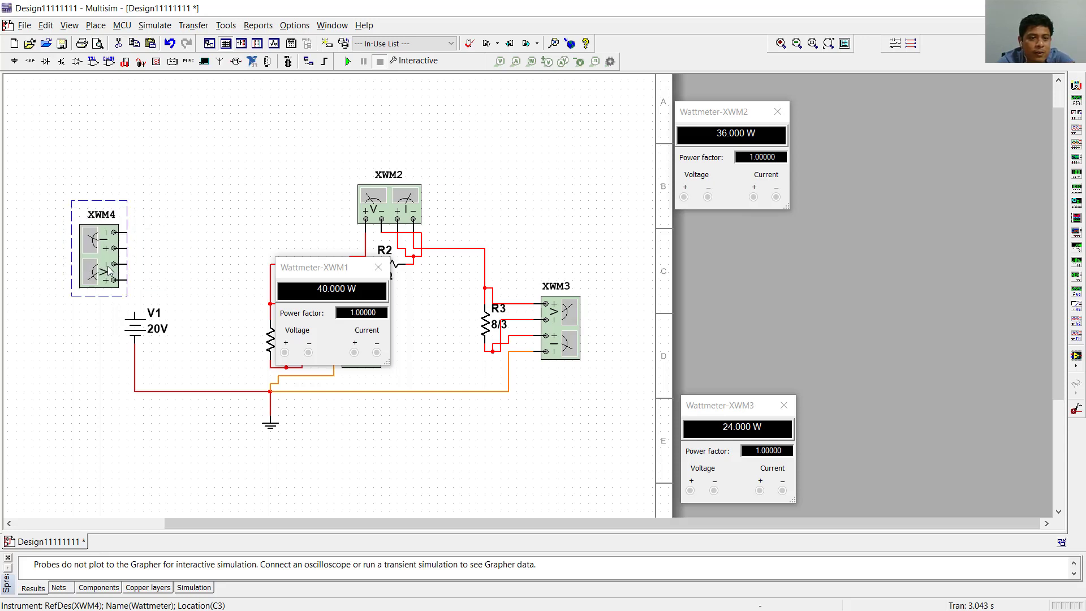
drag(108, 266, 188, 276)
click(178, 284)
key(ctrl+r)
key(ctrl+r)
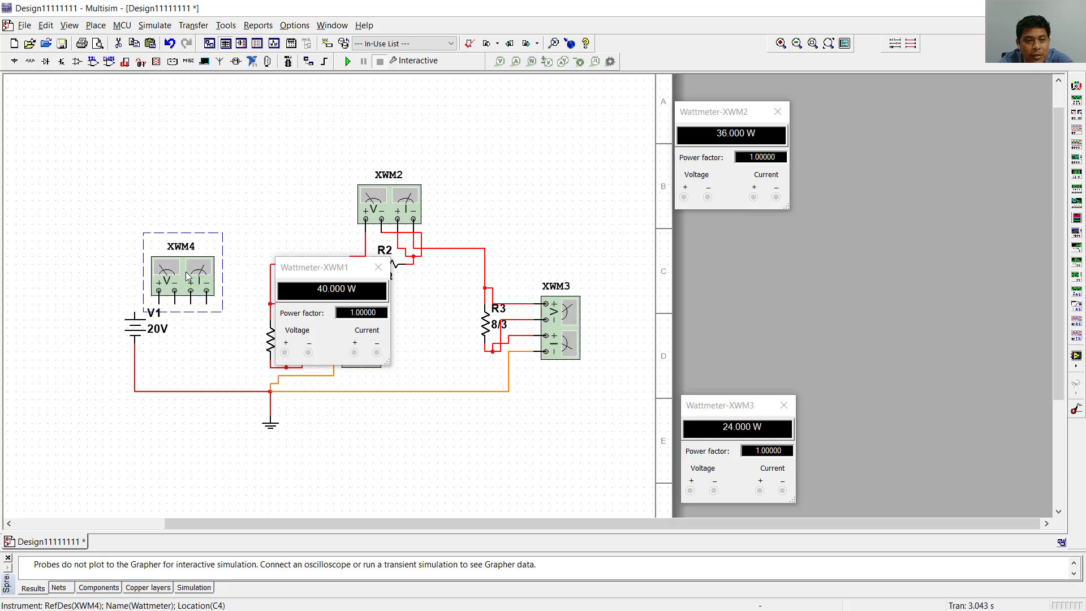
drag(187, 275, 210, 310)
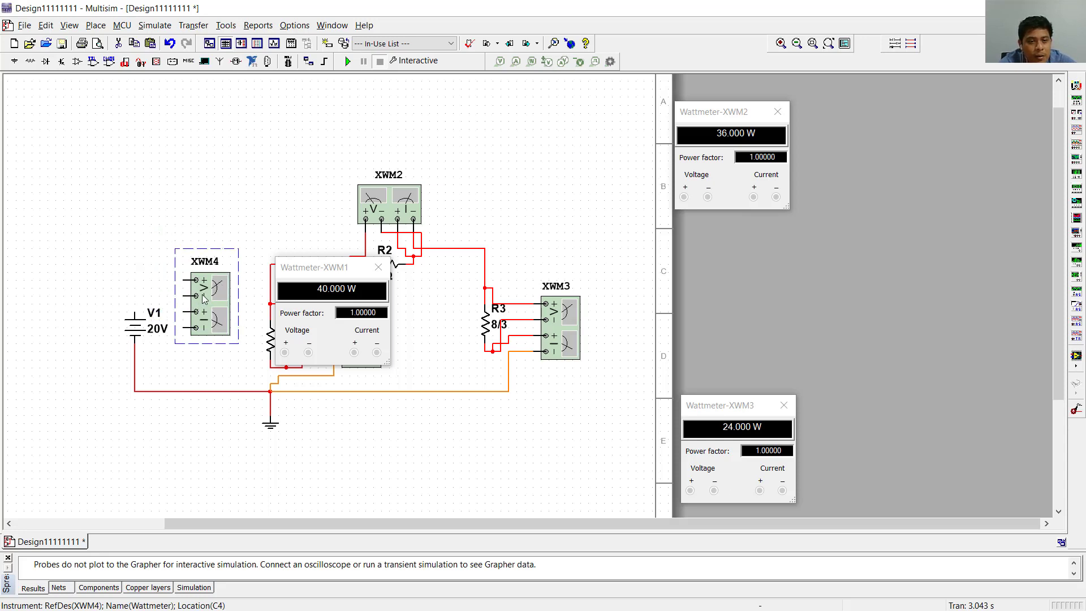
- Wire XWM4's voltage terminals across V1, with plus on the source's positive side and minus on its negative side
click(195, 280)
click(135, 311)
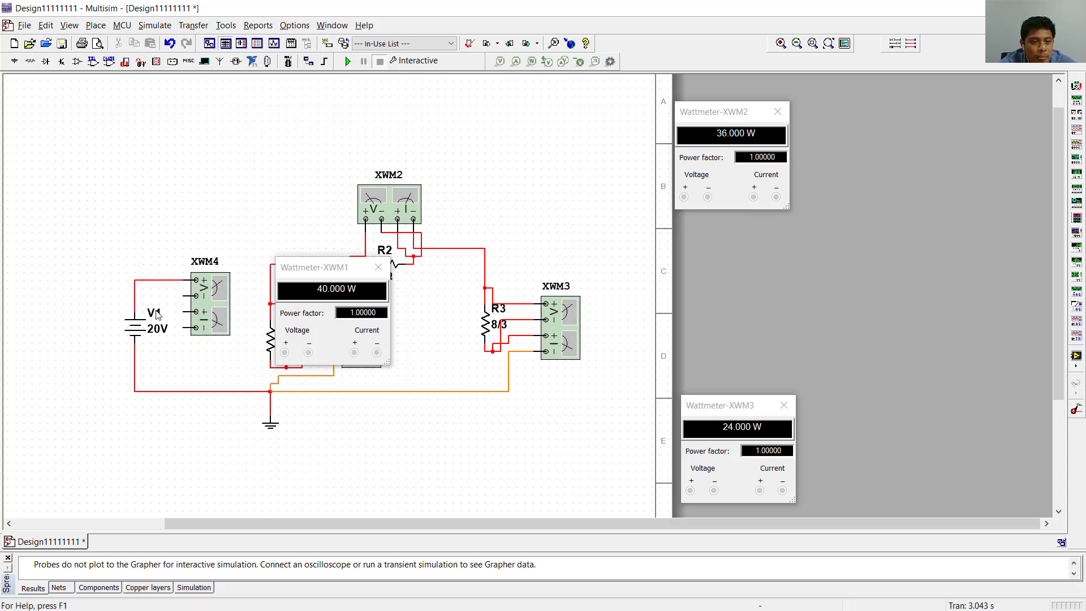
click(195, 295)
click(135, 351)
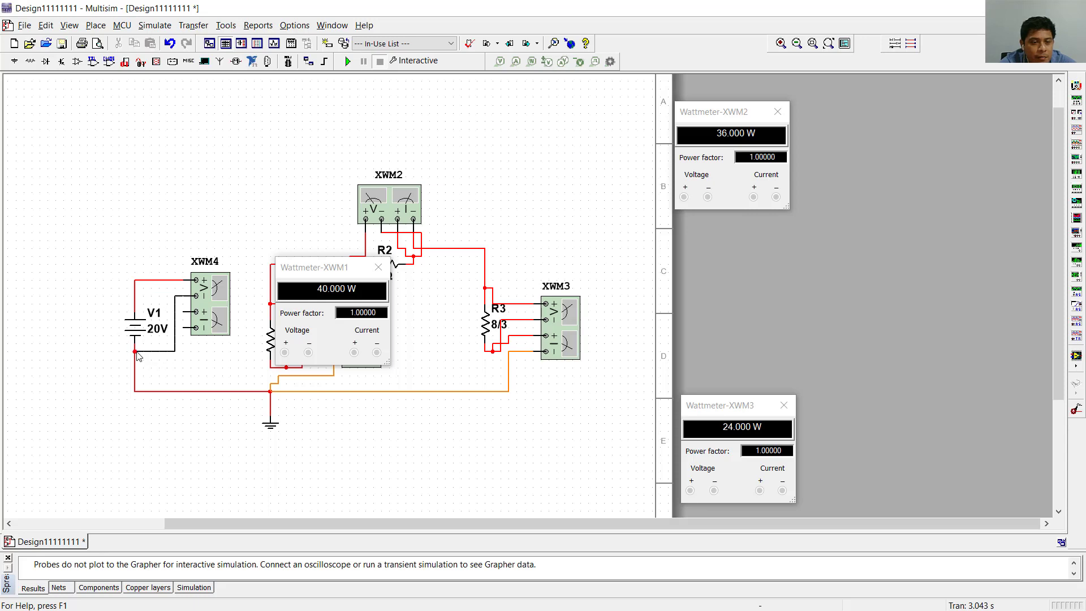
- Wire XWM4's current terminals in series, plus to V1's positive side and minus to the node above R1
click(195, 312)
click(135, 279)
click(183, 328)
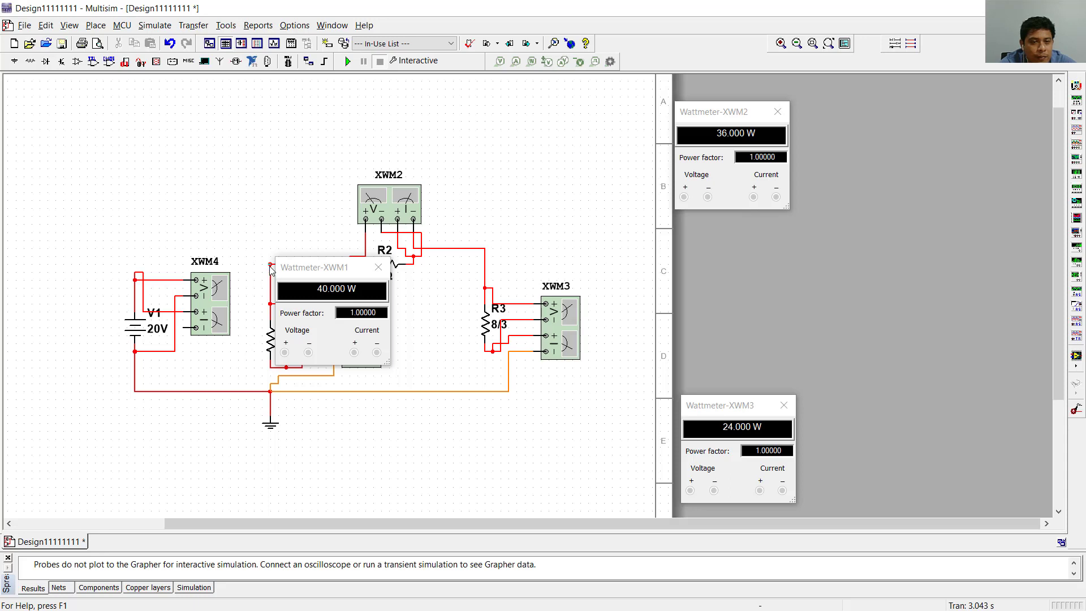
click(271, 264)
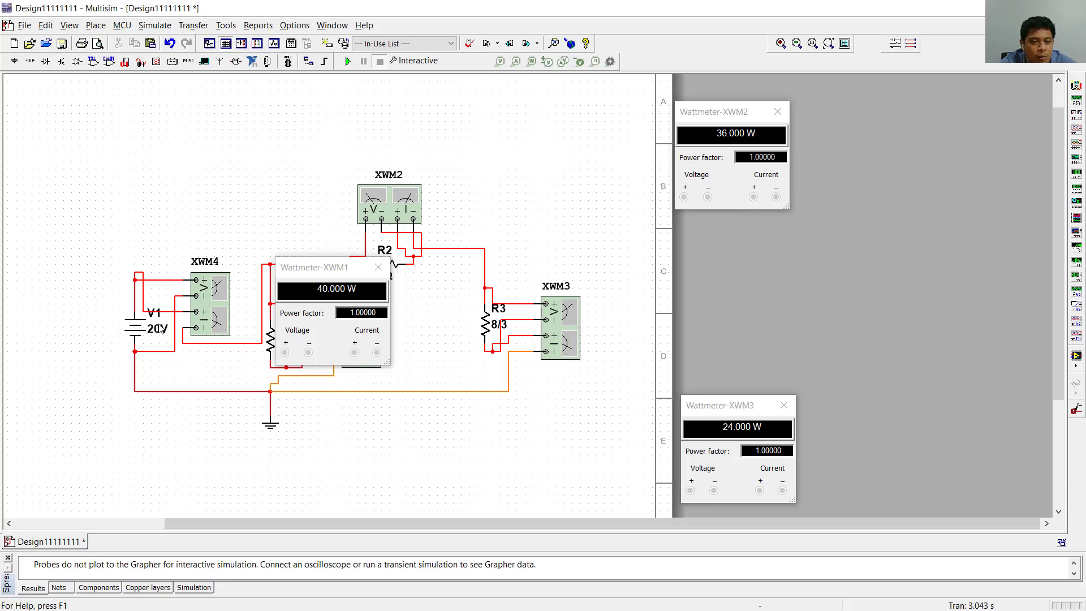
- Open the XWM4 wattmeter display, move it clear of the circuit and run the simulation
double_click(208, 308)
drag(133, 417, 96, 140)
click(346, 61)
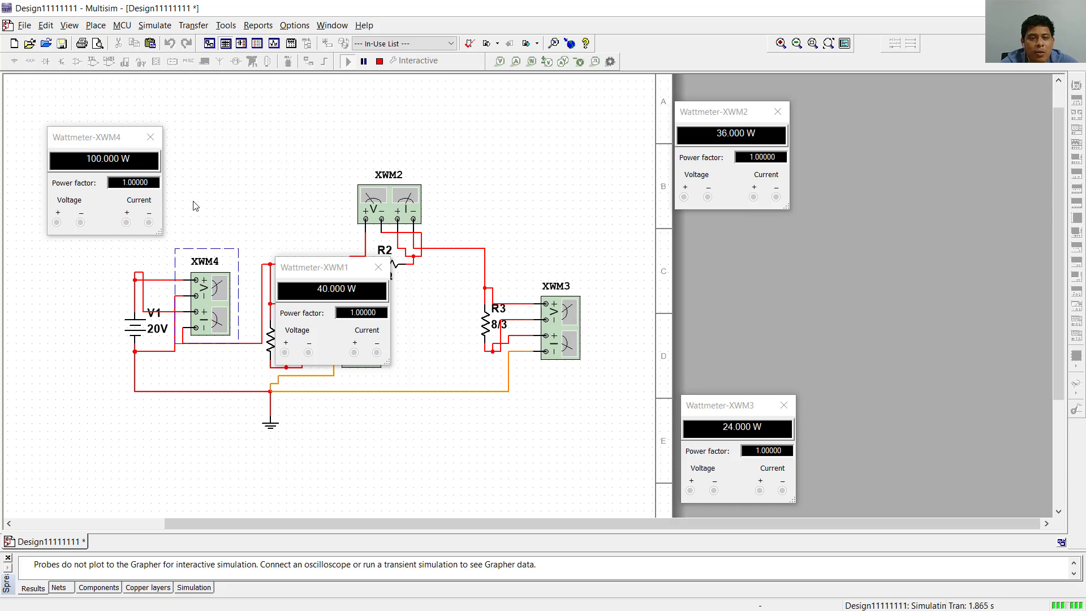
- Move the XWM4 display beyond V1 and the XWM1 display below its wattmeter so both uncover the circuit
scroll(632, 266, down, 3)
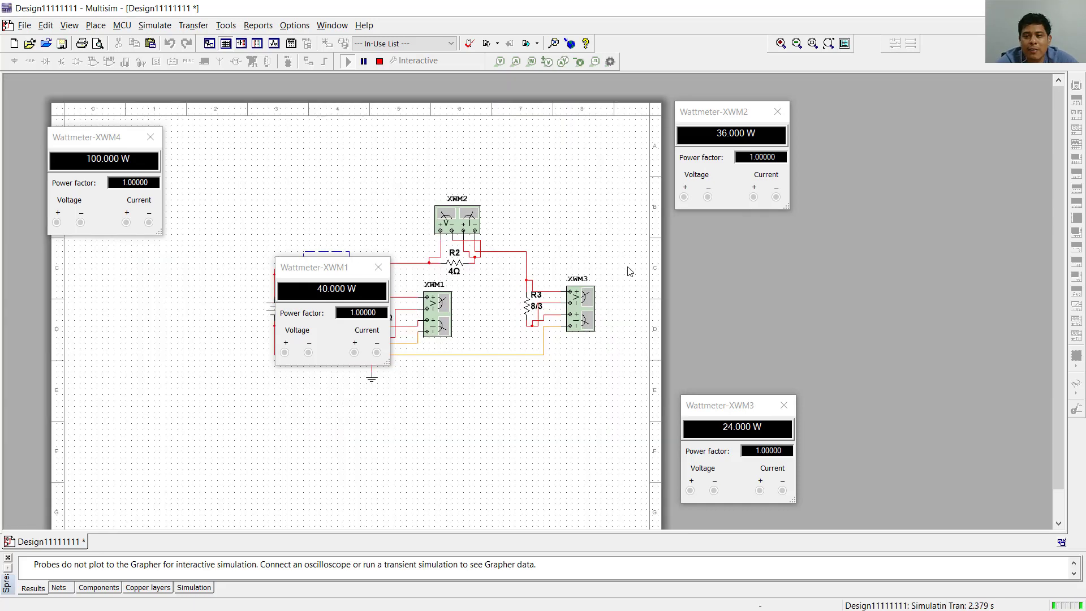
click(829, 44)
drag(86, 137, 303, 143)
drag(325, 287, 574, 380)
scroll(952, 246, up, 1)
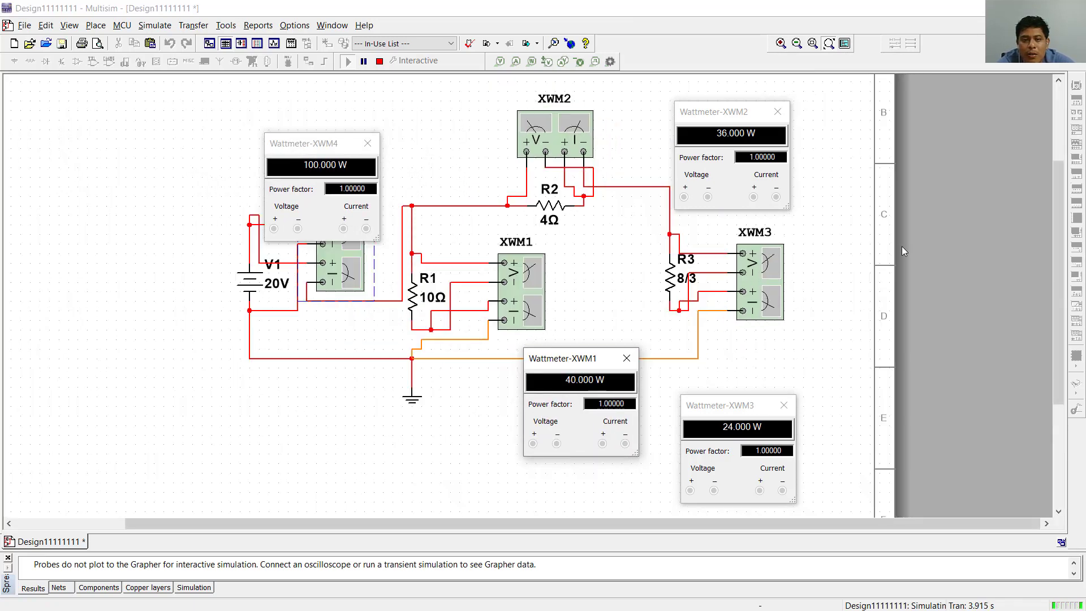
drag(302, 143, 141, 166)
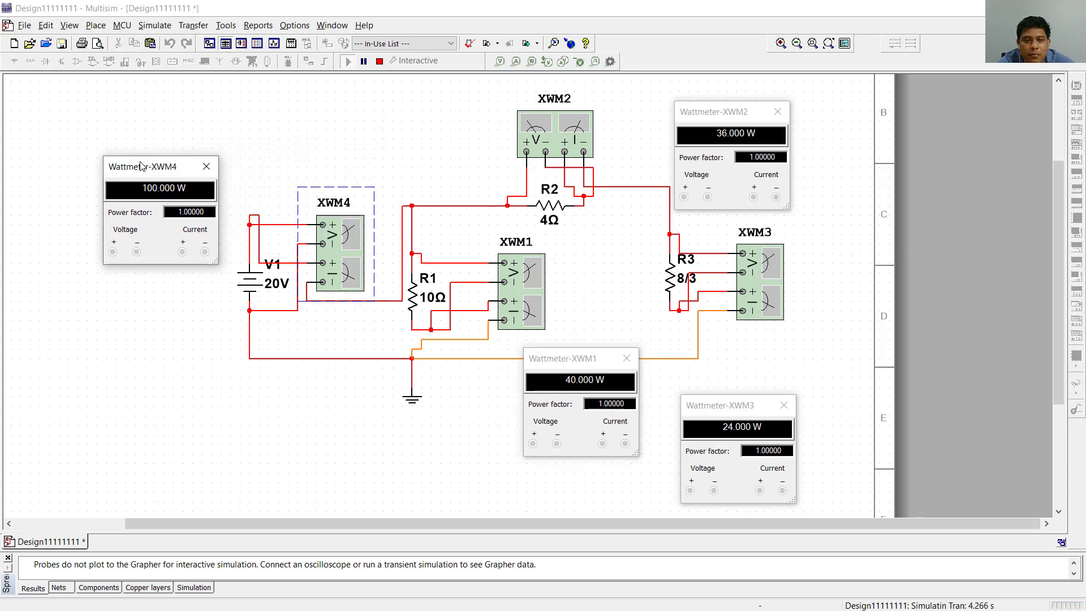
- Reposition the XWM1 display near the ground node, the XWM3 display below its wattmeter and the XWM2 display beside XWM2
drag(574, 364, 562, 400)
drag(746, 414, 775, 360)
drag(557, 396, 458, 359)
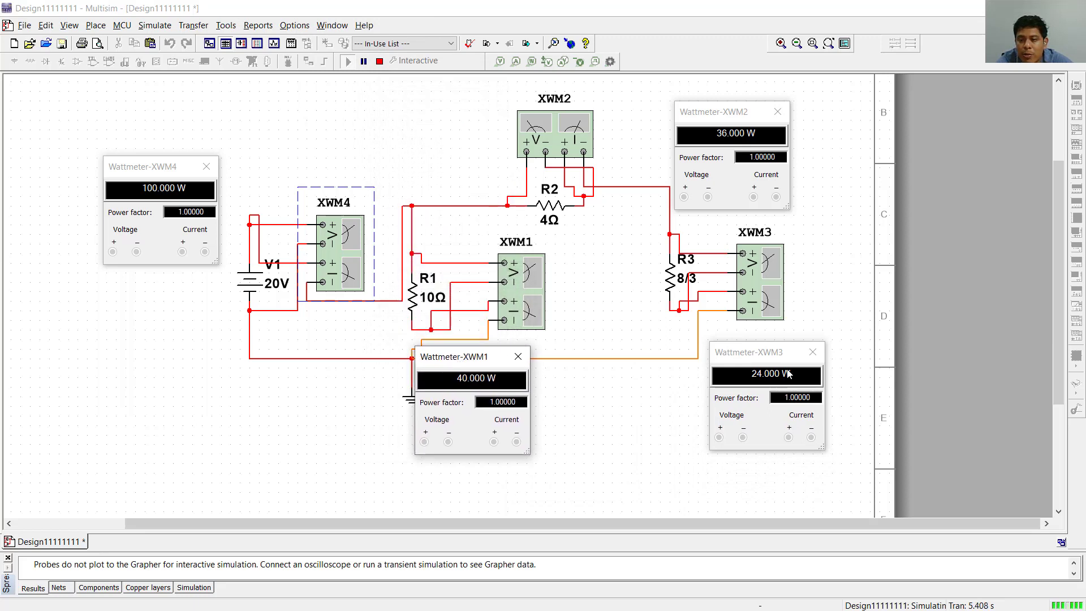
drag(777, 357, 785, 356)
click(728, 106)
drag(736, 117, 452, 93)
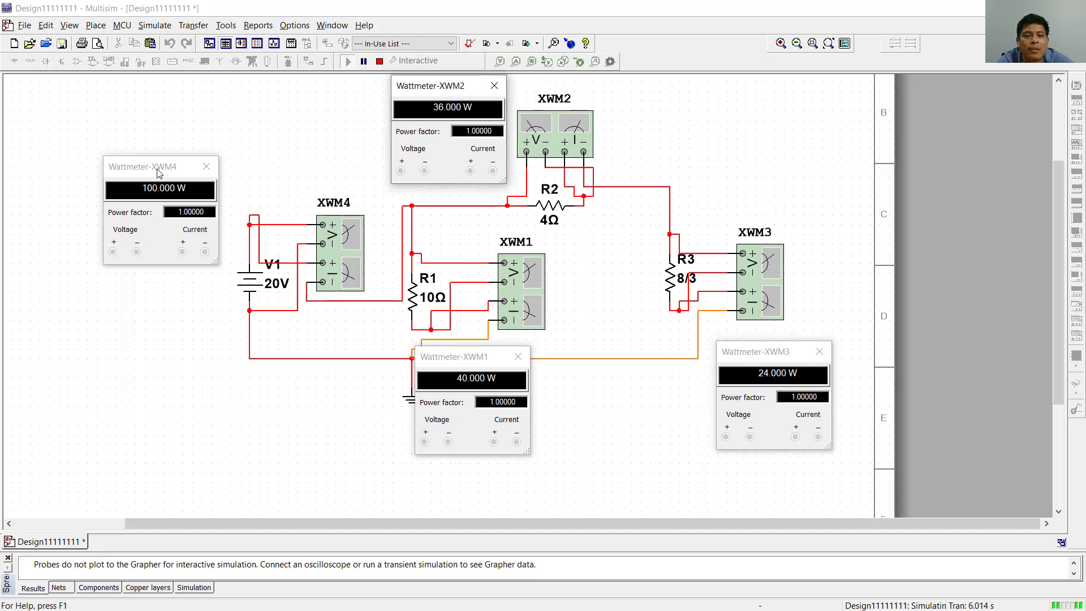
- Enlarge the circuit view and arrange the four wattmeter displays next to their instruments without covering any components
drag(158, 173, 174, 231)
scroll(804, 124, up, 1)
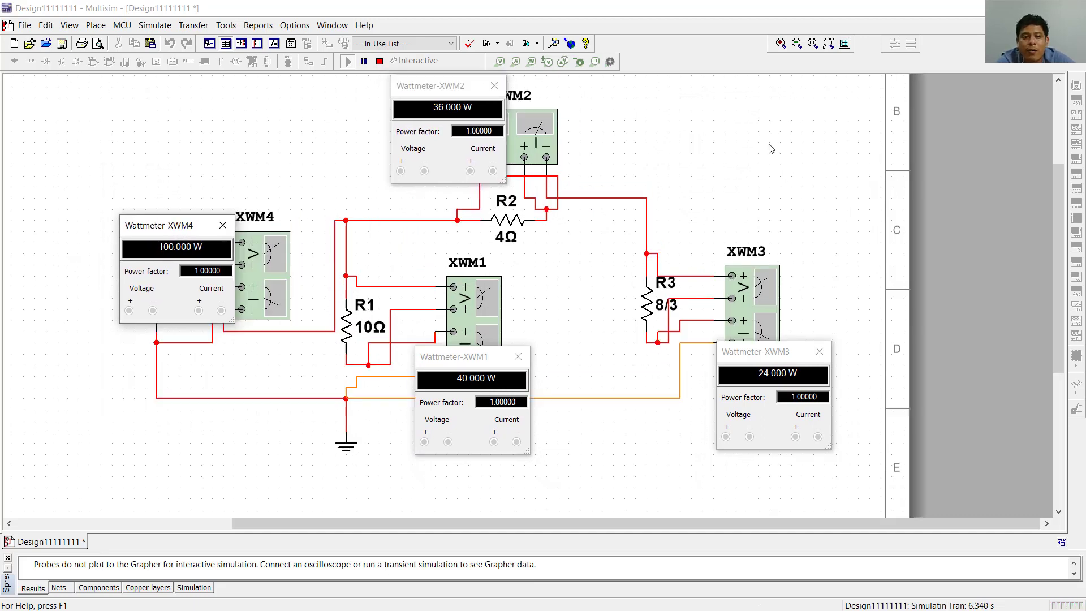
drag(439, 97, 398, 97)
click(177, 227)
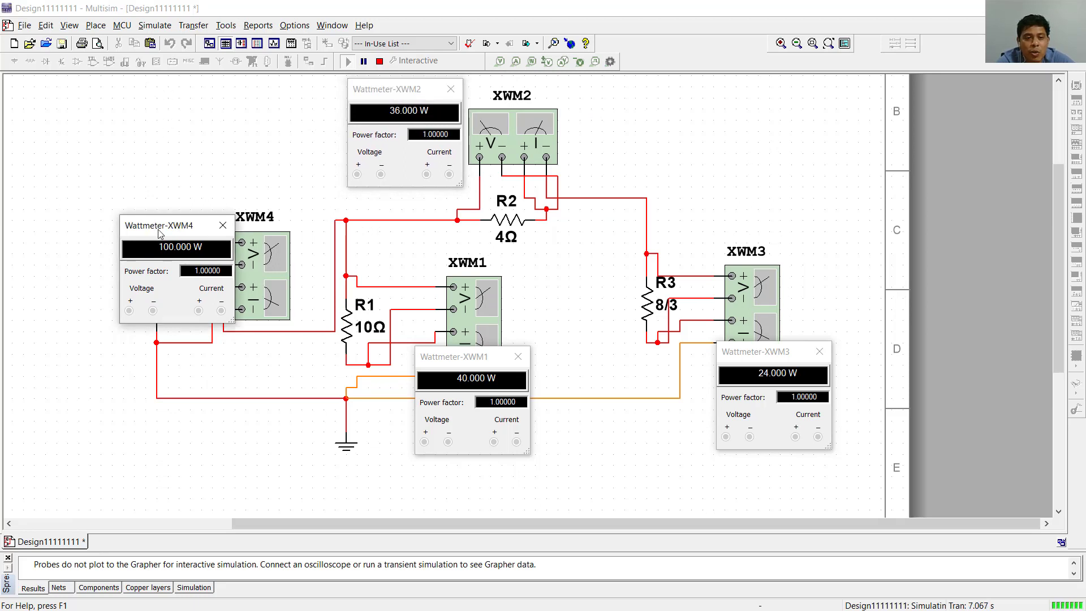
drag(159, 233, 62, 233)
drag(477, 360, 458, 396)
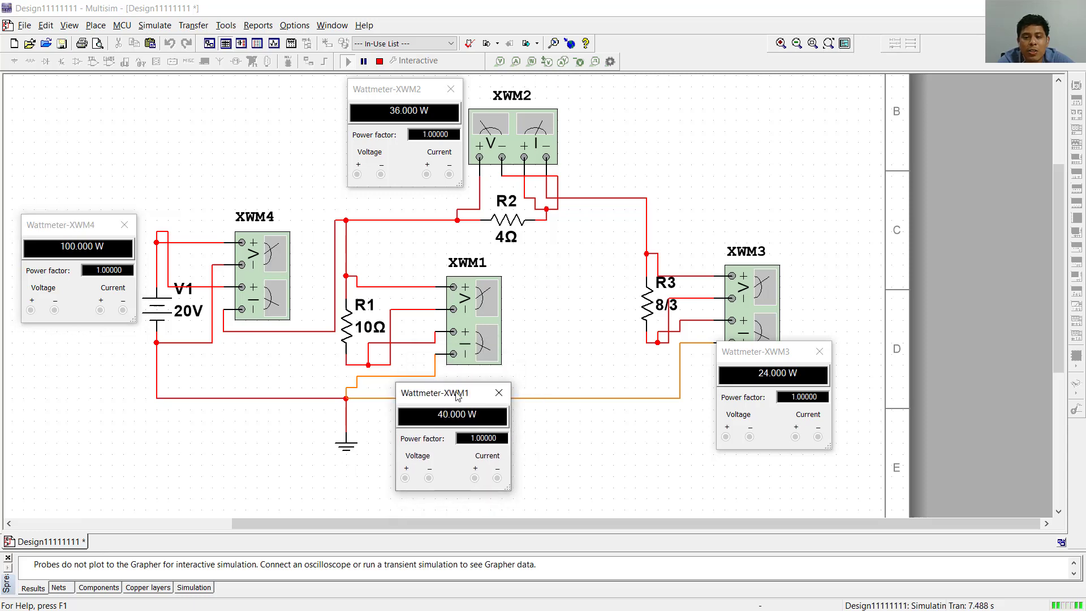
drag(728, 360, 696, 386)
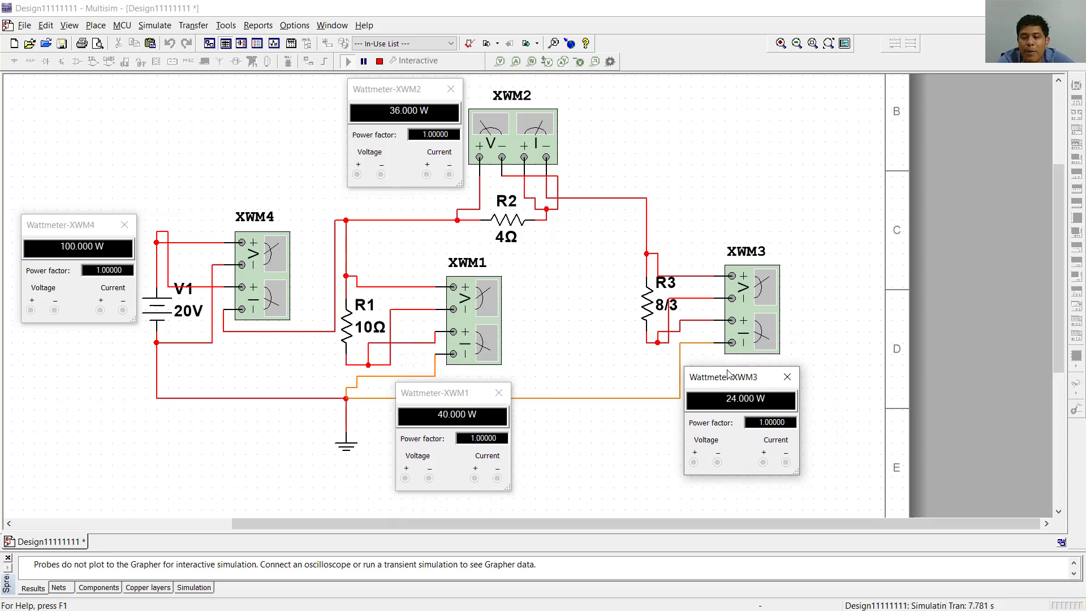
- Switch to the fx-991ES PLUS C Emulator to review the 40+36+24 calculation, and close it
key(alt+Tab)
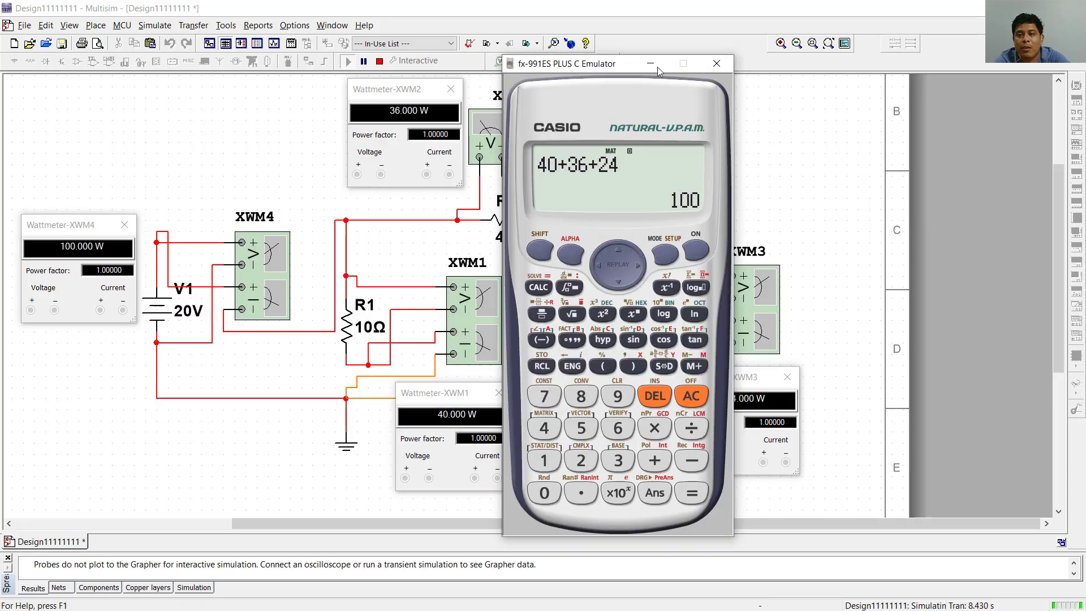
drag(613, 65, 370, 87)
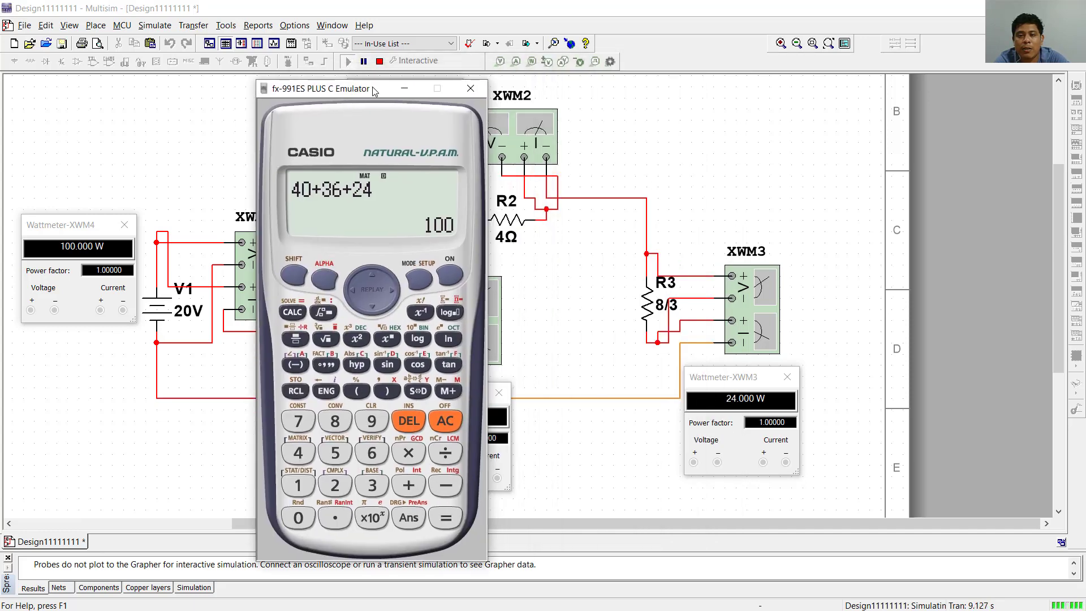
click(470, 89)
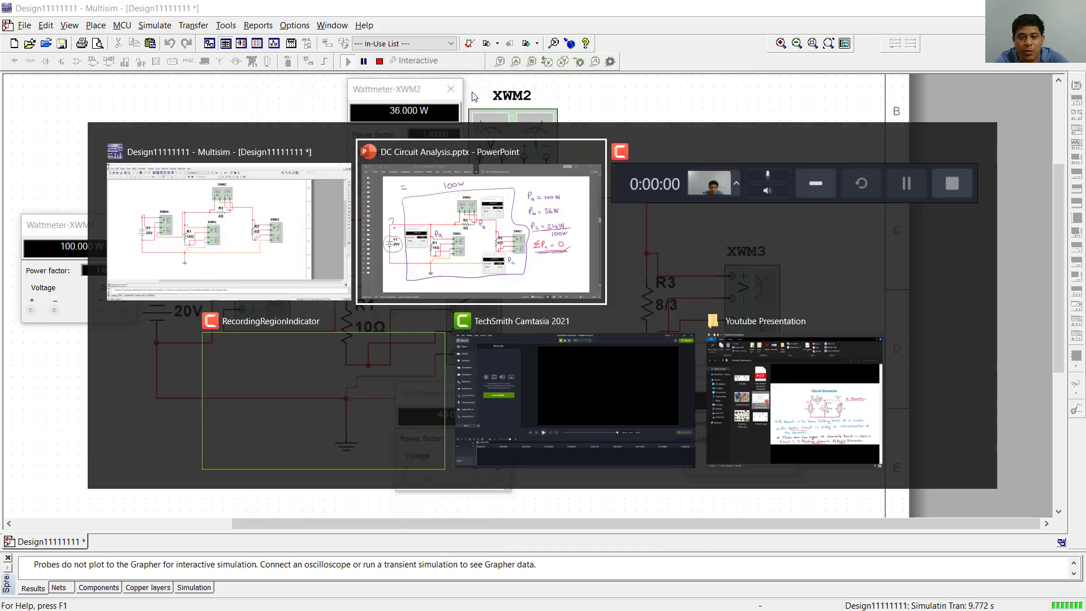
- Review the power-balance notes in DC Circuit Analysis.pptx in PowerPoint, and switch back to Multisim to stop the simulation
key(alt+Tab)
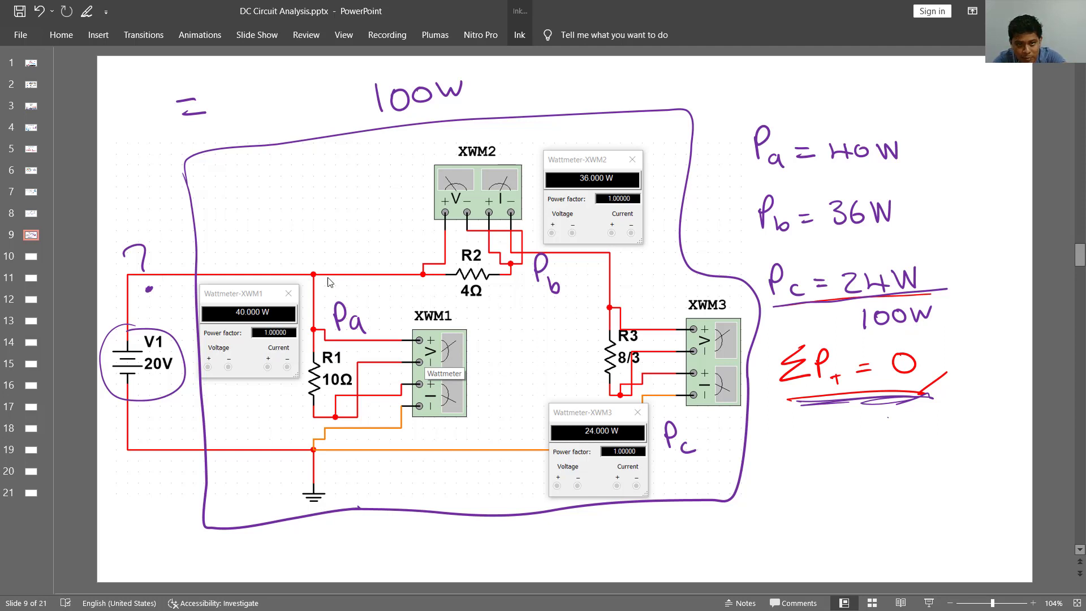
key(alt+Tab)
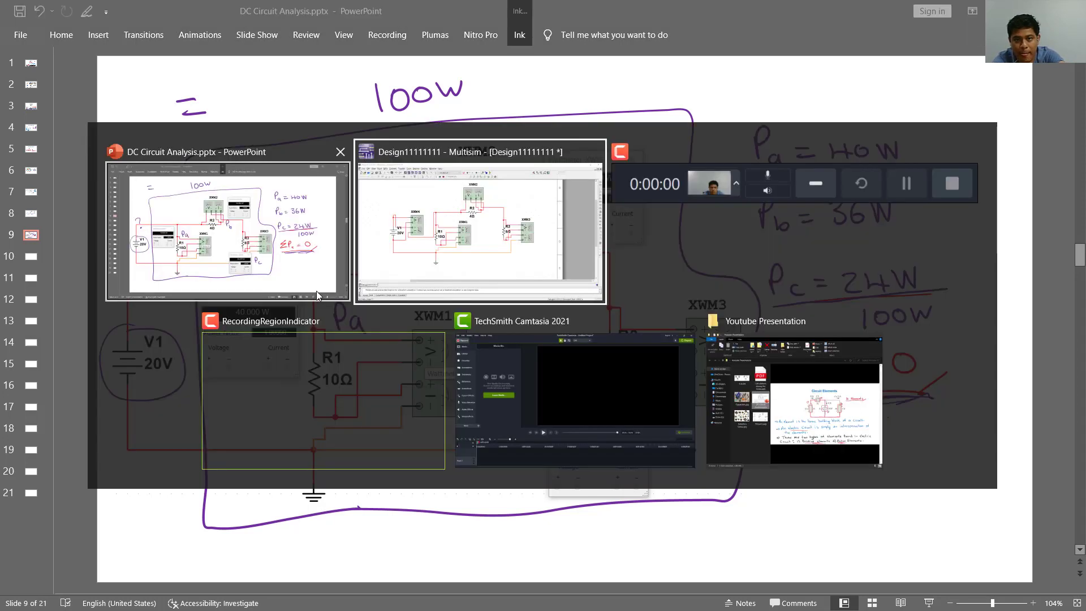
click(442, 303)
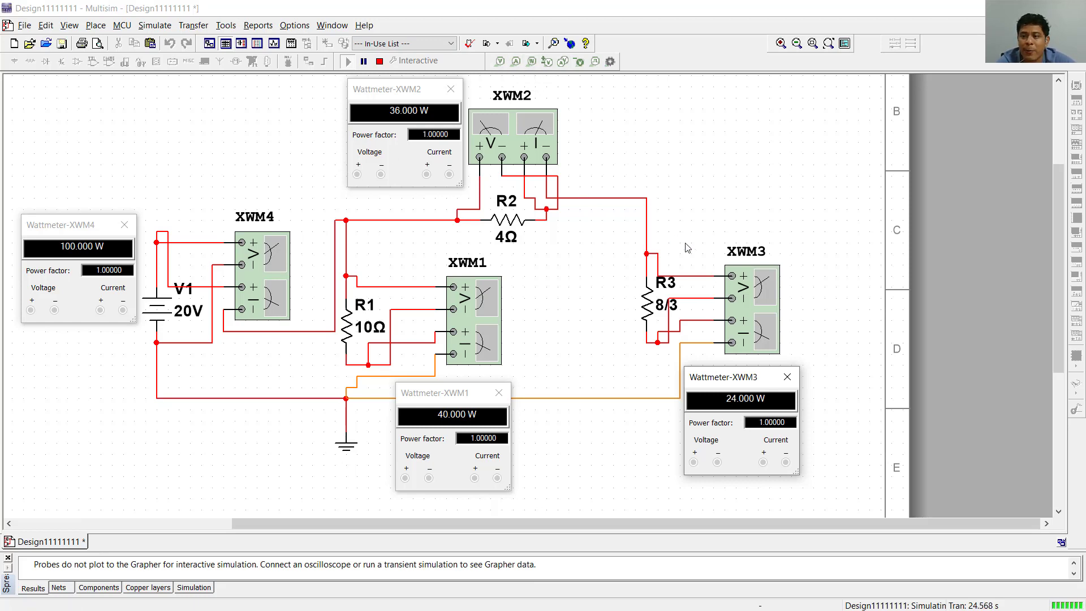
click(383, 62)
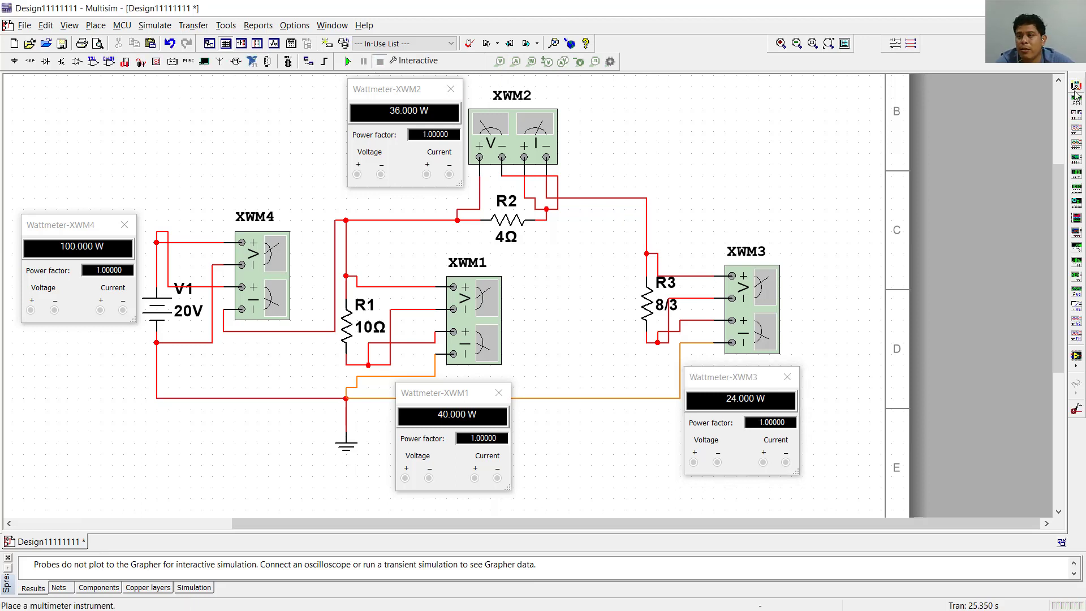